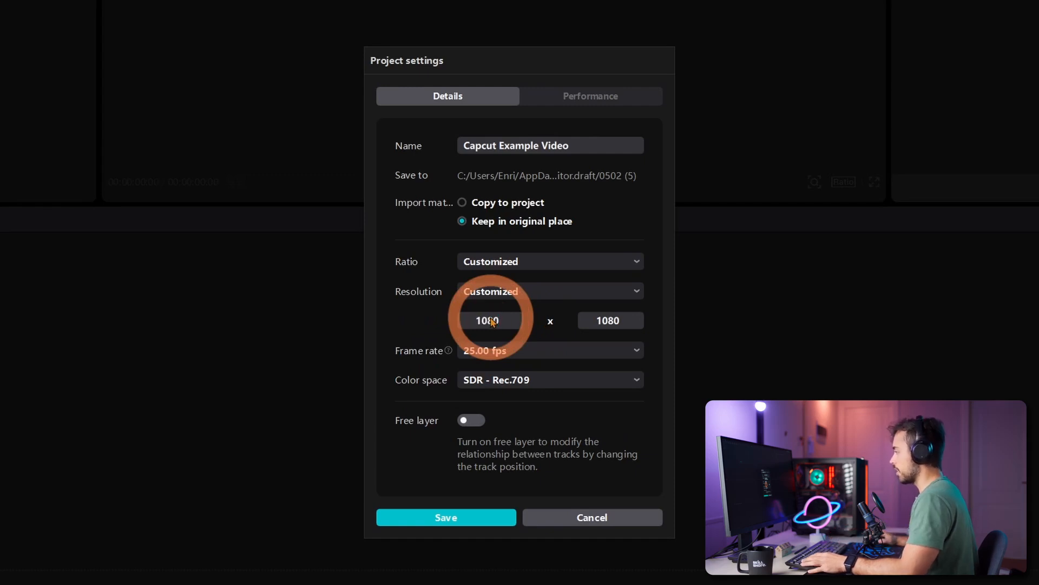
Set the project's custom resolution height to 1920, check the frame rate and color space choices, and save the project settings.
{"action": "double_click", "coordinate": [609, 322]}
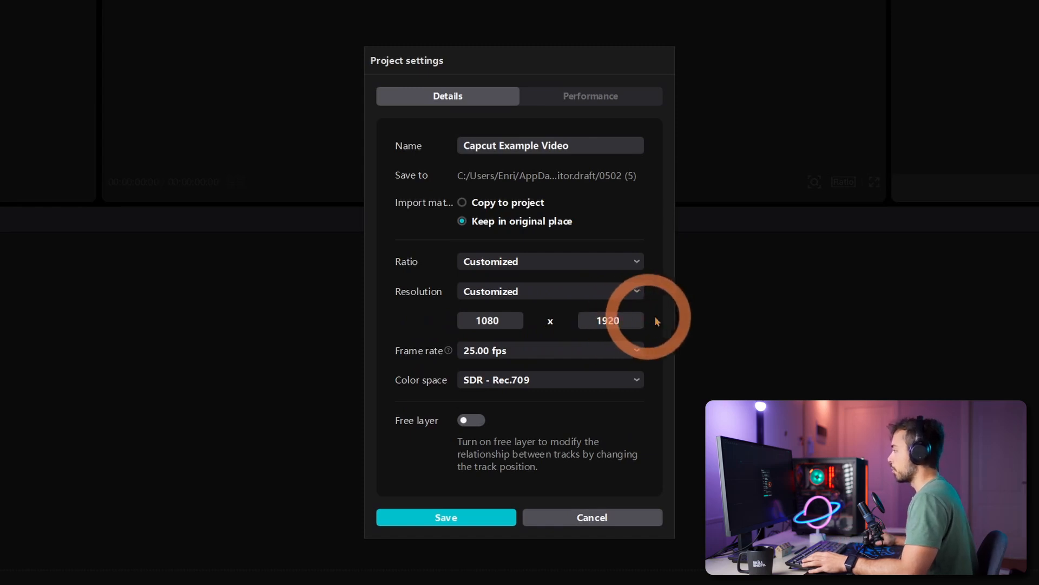
{"action": "left_click", "coordinate": [529, 352]}
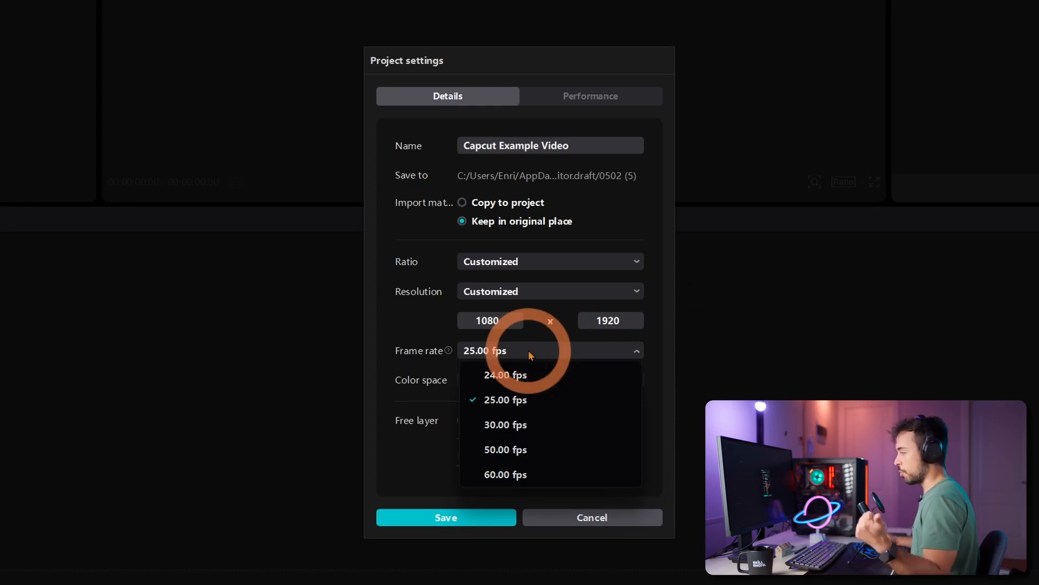
{"action": "left_click", "coordinate": [529, 353]}
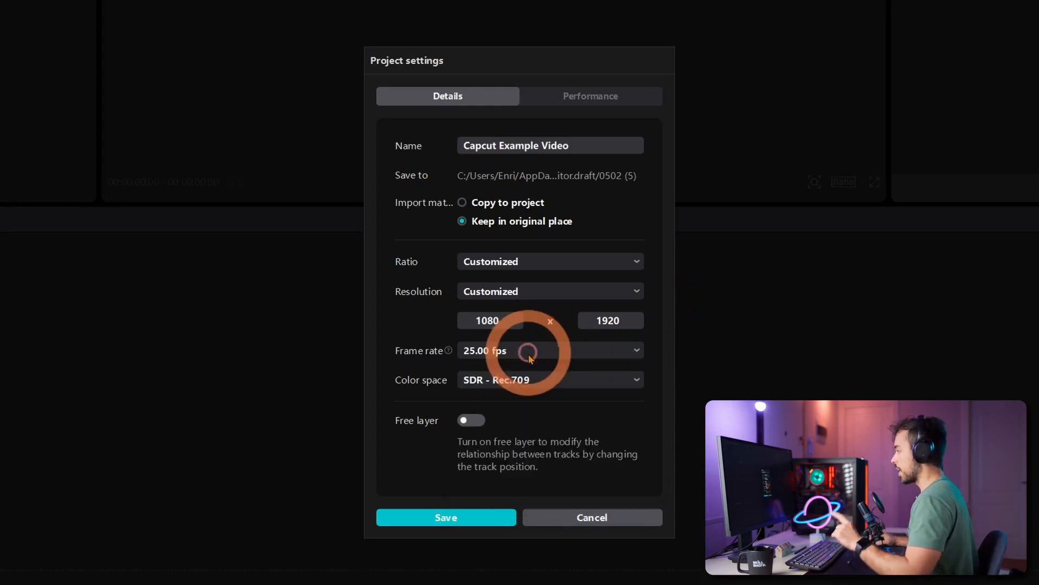
{"action": "left_click", "coordinate": [521, 383]}
{"action": "left_click", "coordinate": [526, 381]}
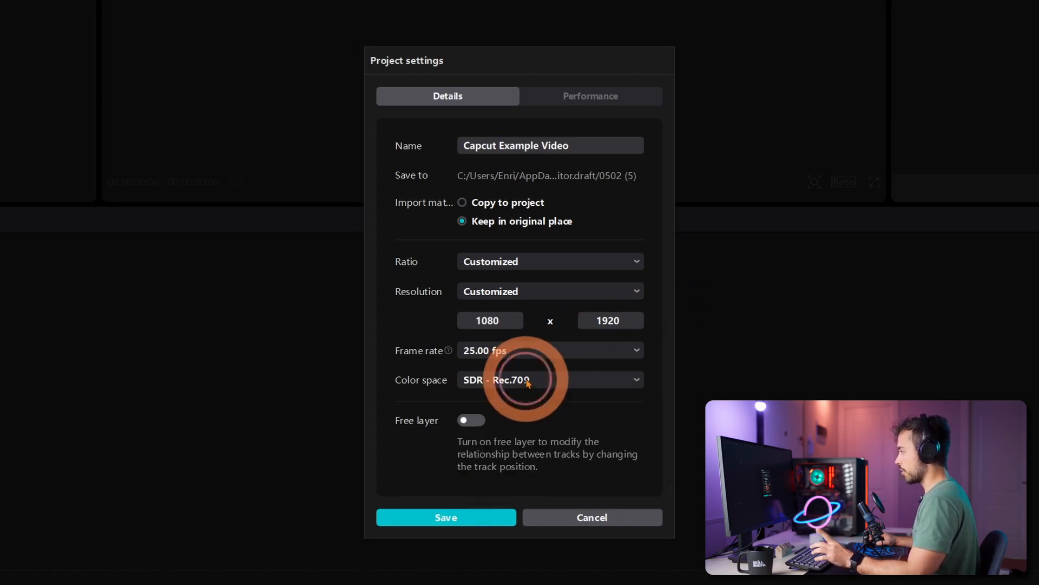
{"action": "left_click", "coordinate": [444, 513]}
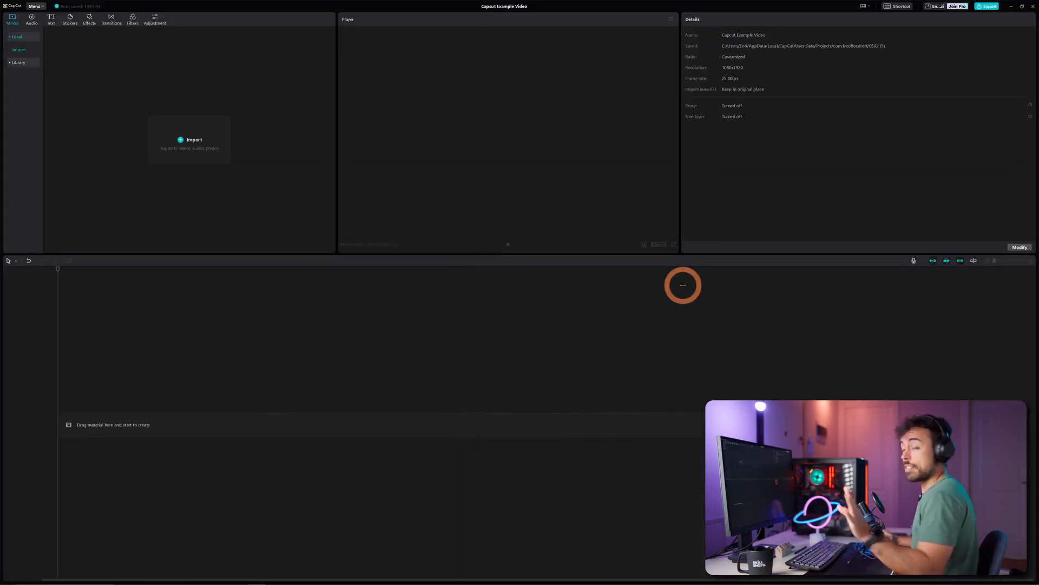
Import all the B-roll and main shot video files from the file explorer and enlarge the media area to show every clip.
{"action": "key", "text": "alt+Tab"}
{"action": "left_click_drag", "start_coordinate": [684, 280], "coordinate": [877, 185]}
{"action": "left_click_drag", "start_coordinate": [696, 202], "coordinate": [267, 151]}
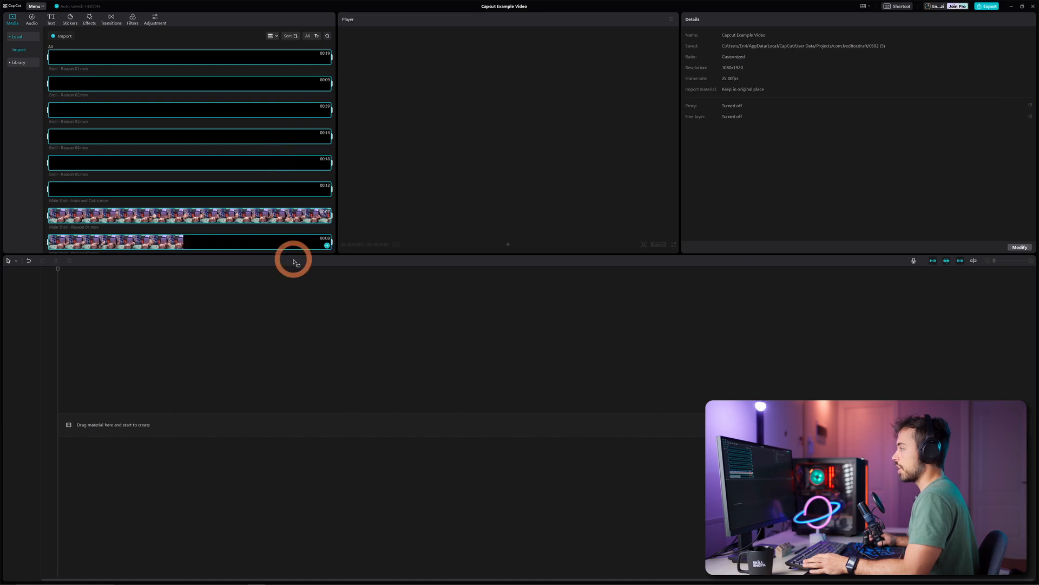
{"action": "left_click_drag", "start_coordinate": [296, 253], "coordinate": [273, 359]}
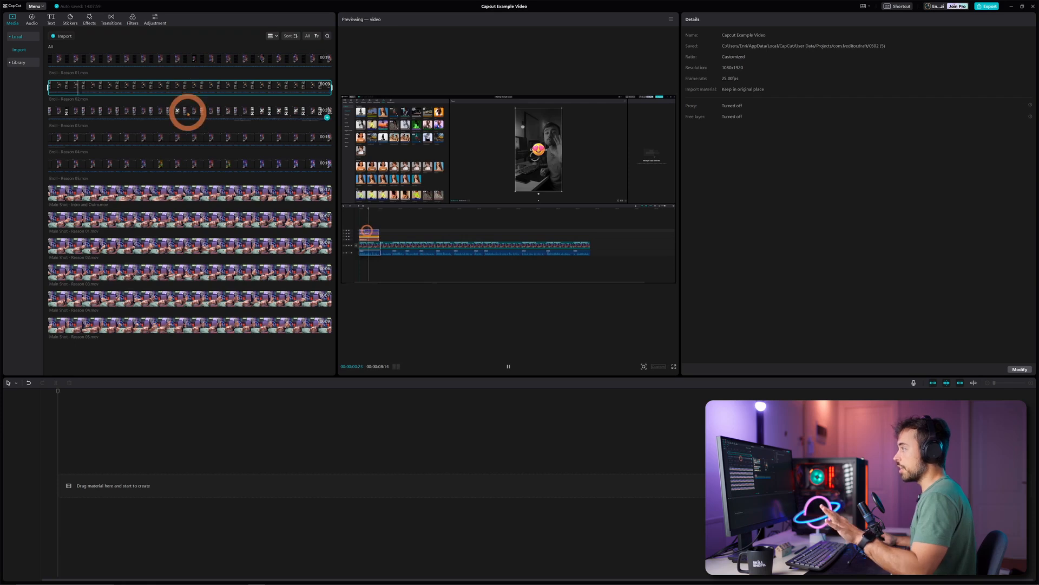
Preview the imported clips and add the Main Shot intro and outro clip at the start of the timeline.
{"action": "left_click", "coordinate": [187, 113]}
{"action": "left_click", "coordinate": [187, 135]}
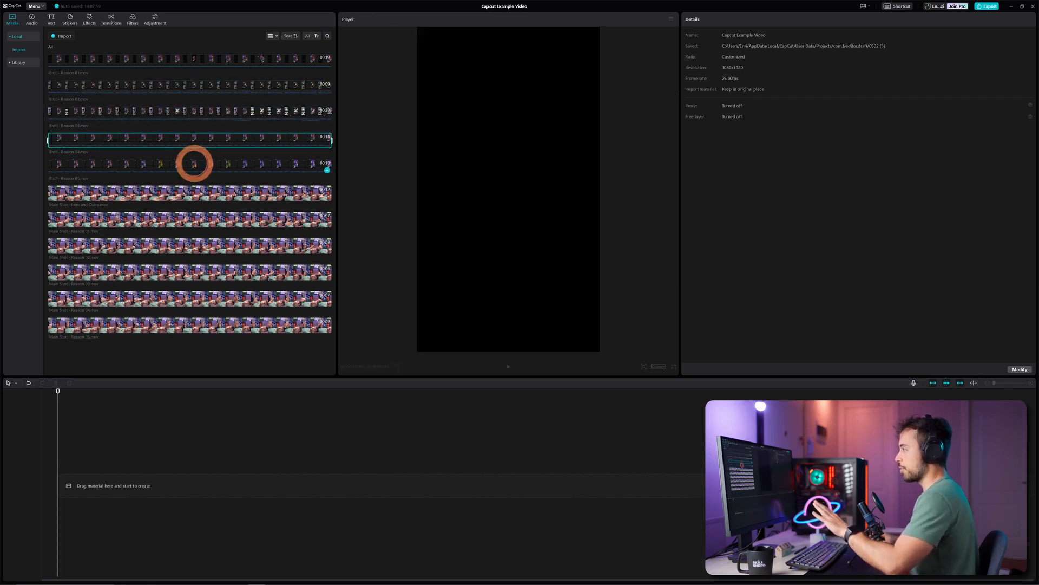
{"action": "left_click", "coordinate": [191, 191]}
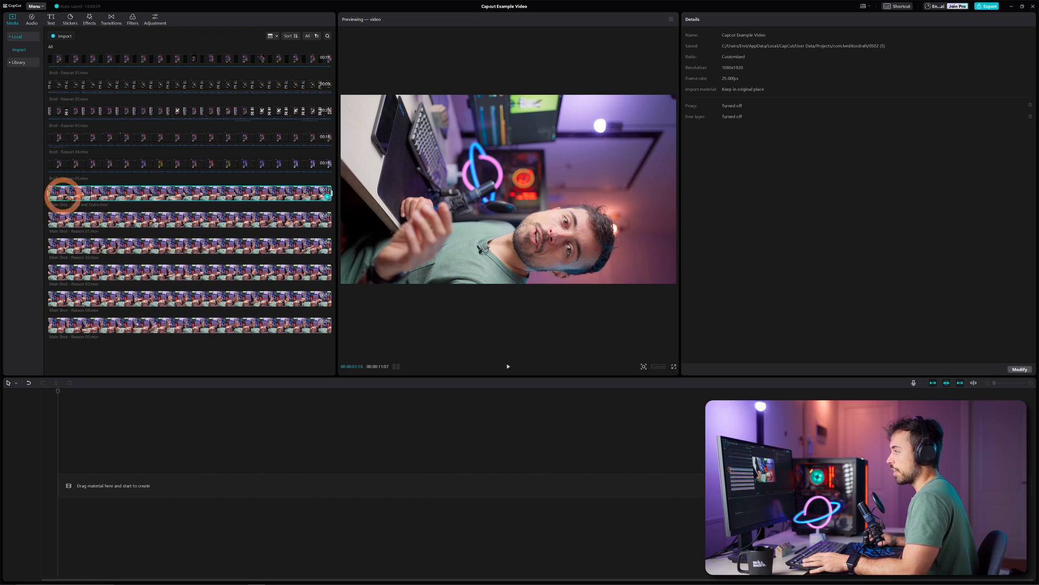
{"action": "left_click_drag", "start_coordinate": [141, 194], "coordinate": [89, 486]}
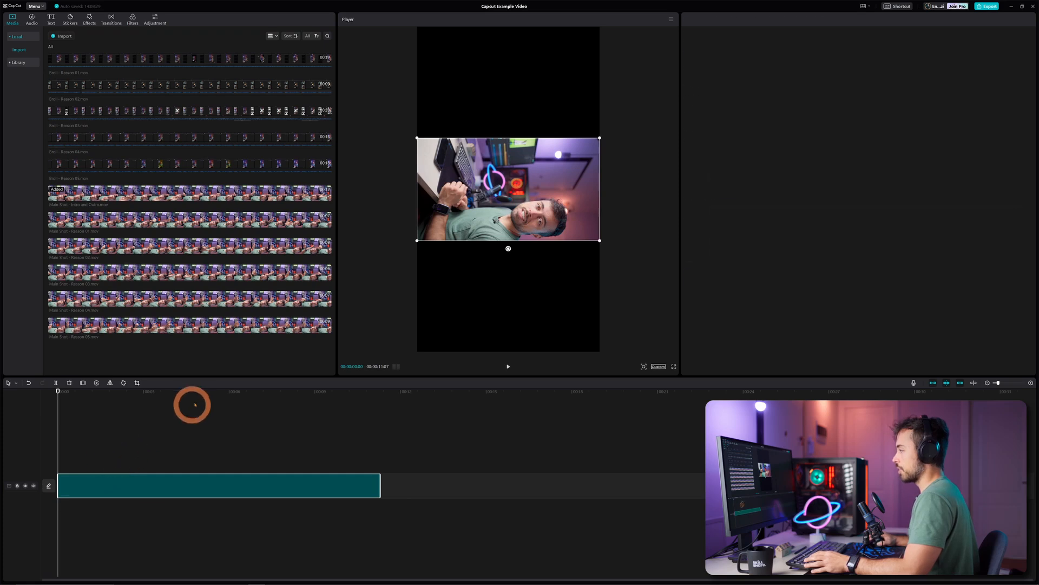
{"action": "left_click", "coordinate": [181, 425]}
Rotate the intro and outro clip to -90° and scale it to 177% to fill the vertical frame.
{"action": "left_click", "coordinate": [249, 484]}
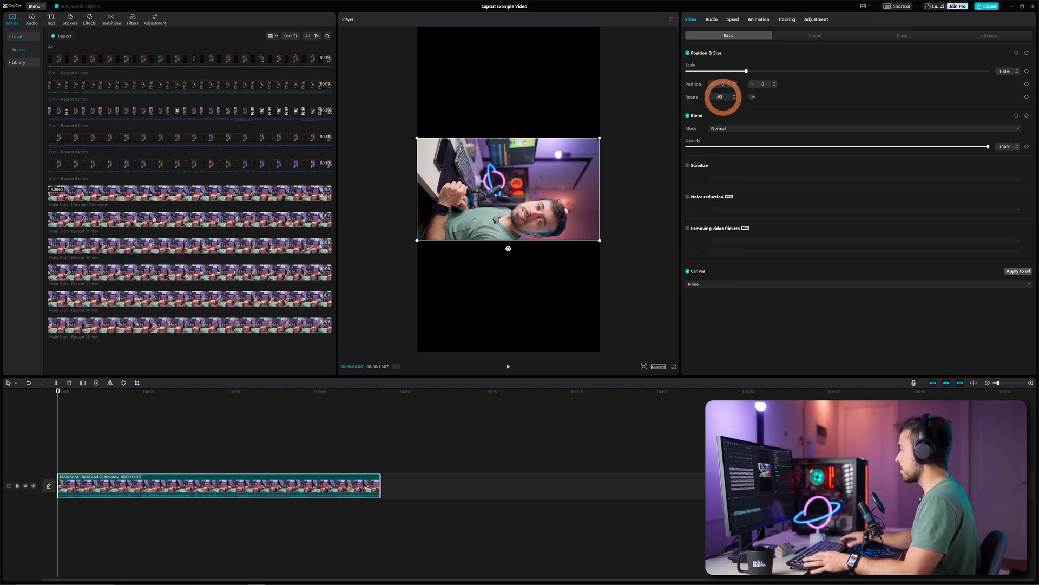
{"action": "key", "text": "Return"}
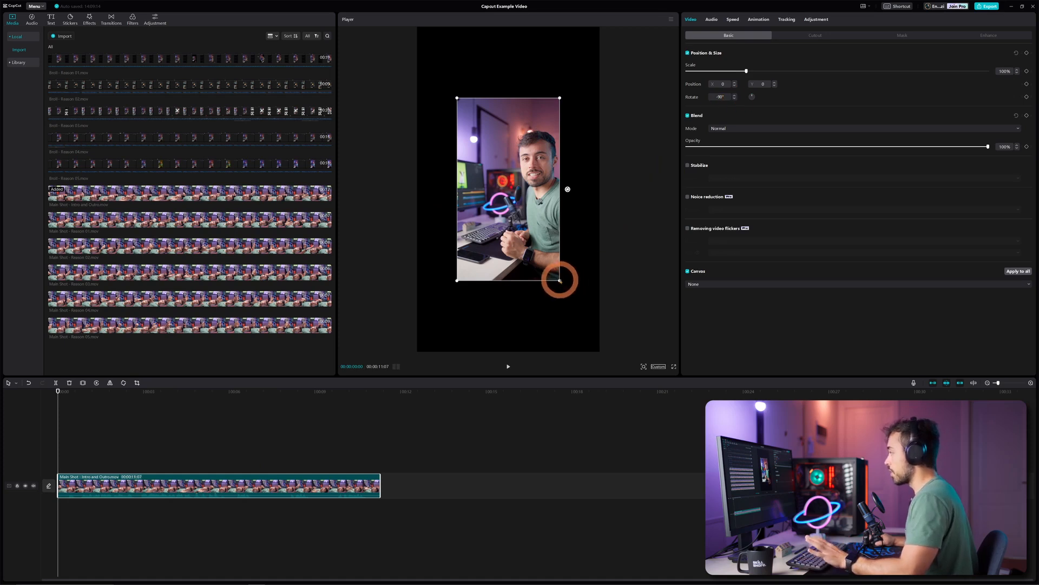
{"action": "left_click_drag", "start_coordinate": [560, 281], "coordinate": [591, 332]}
{"action": "left_click", "coordinate": [639, 293]}
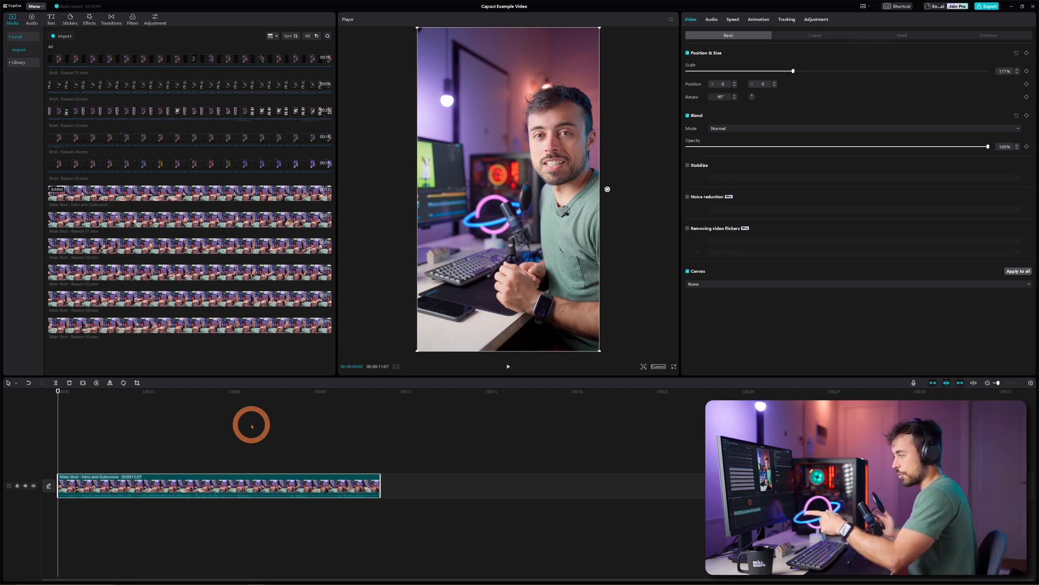
Play back the intro and outro clip on the timeline to review its spoken takes and pauses.
{"action": "left_click", "coordinate": [227, 393]}
{"action": "key", "text": "space"}
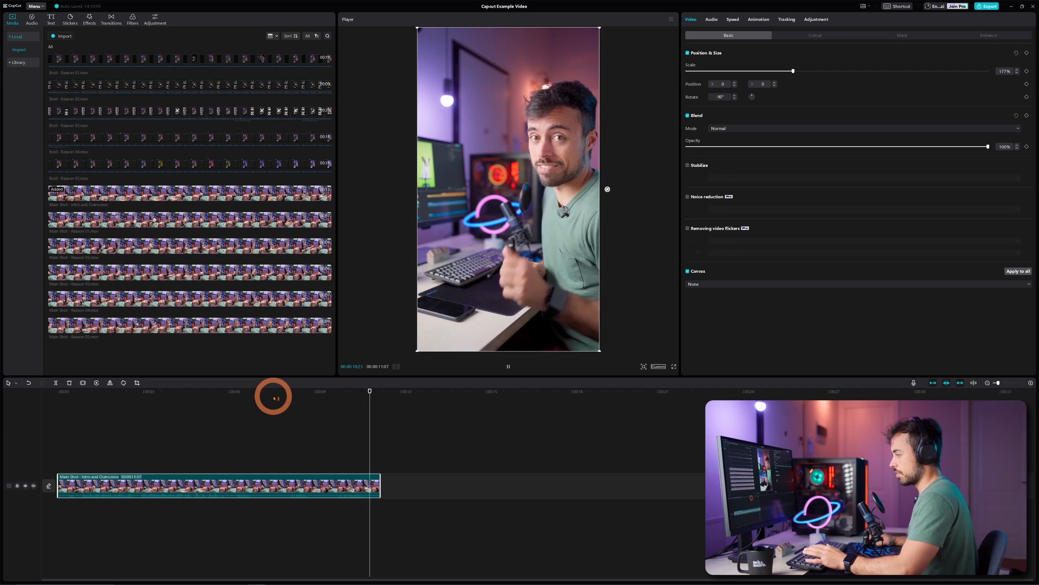
{"action": "key", "text": "space"}
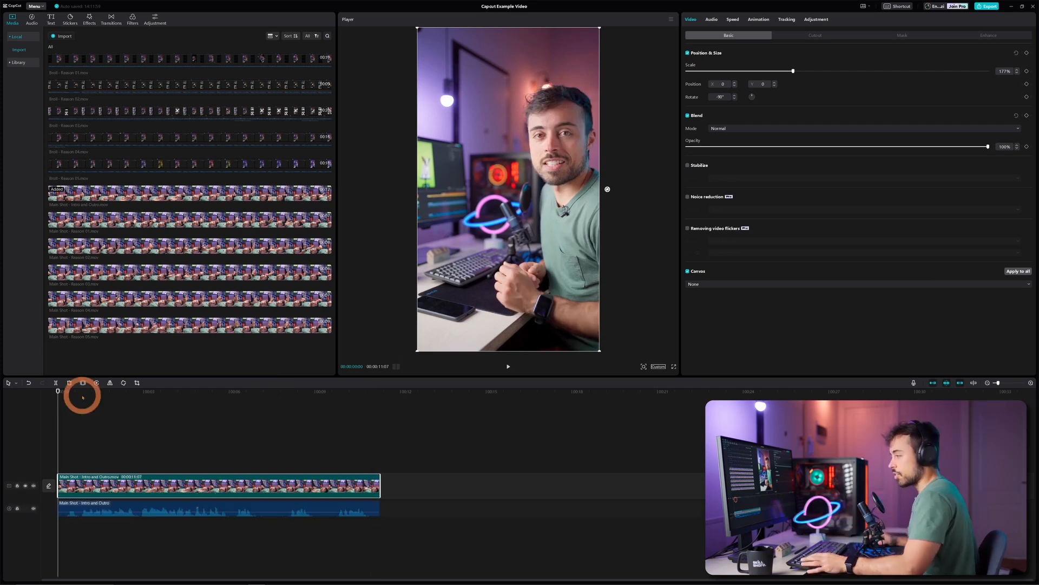
{"action": "key", "text": "space"}
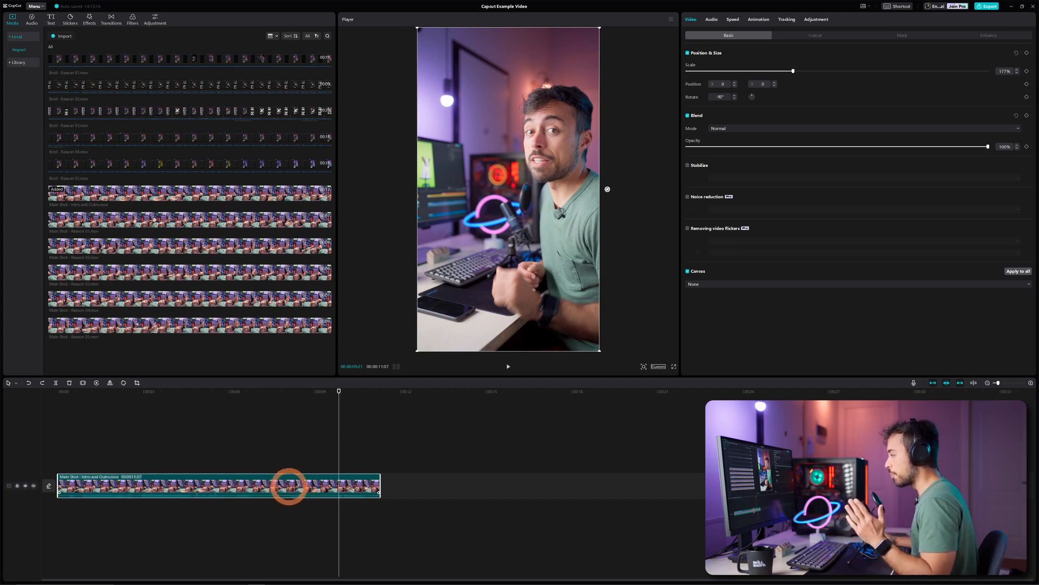
Extract the clip's audio onto its own track and play from the start to the pause near 6 seconds.
{"action": "right_click", "coordinate": [286, 483]}
{"action": "left_click", "coordinate": [307, 539]}
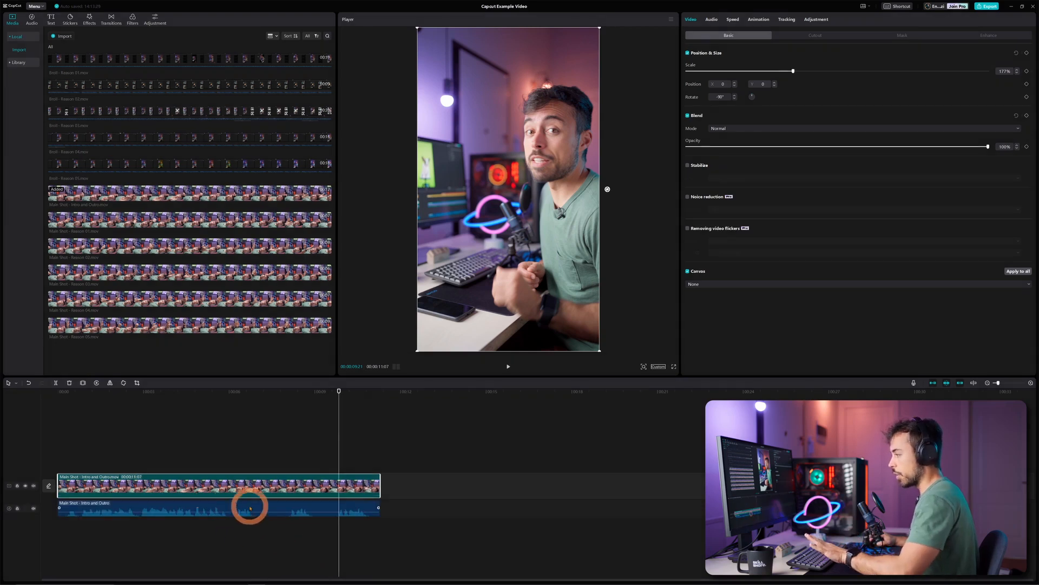
{"action": "left_click", "coordinate": [63, 394]}
{"action": "key", "text": "space"}
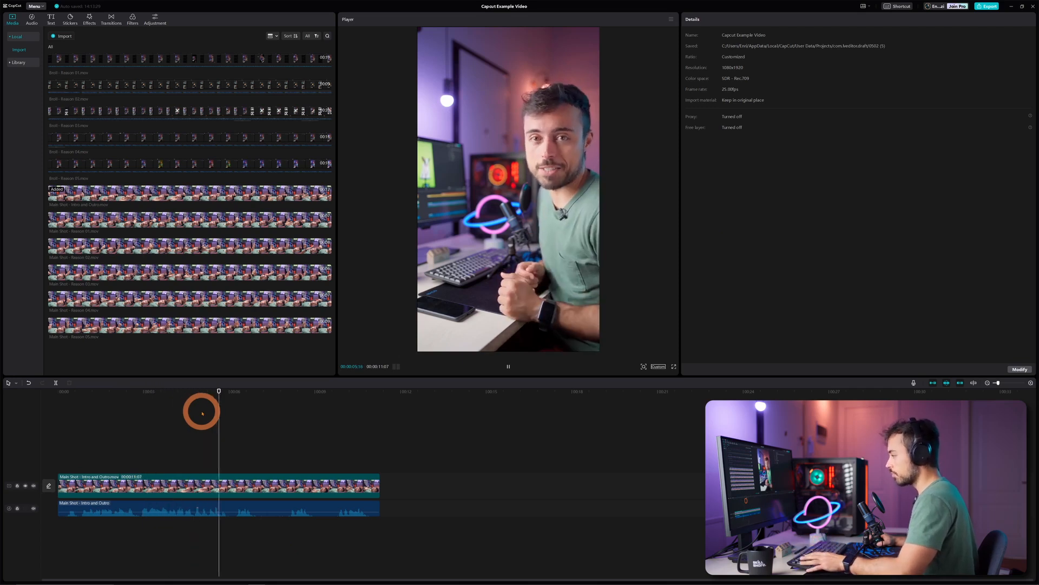
{"action": "key", "text": "space"}
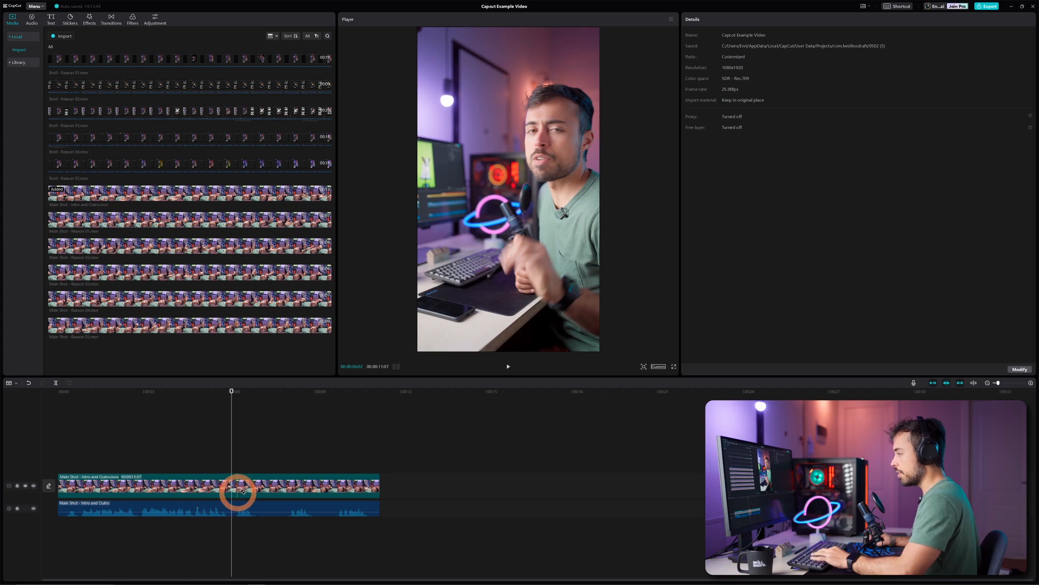
Try splitting only the video clip at about 6 seconds, leaving the audio whole, and undo the cut.
{"action": "key", "text": "ctrl+b"}
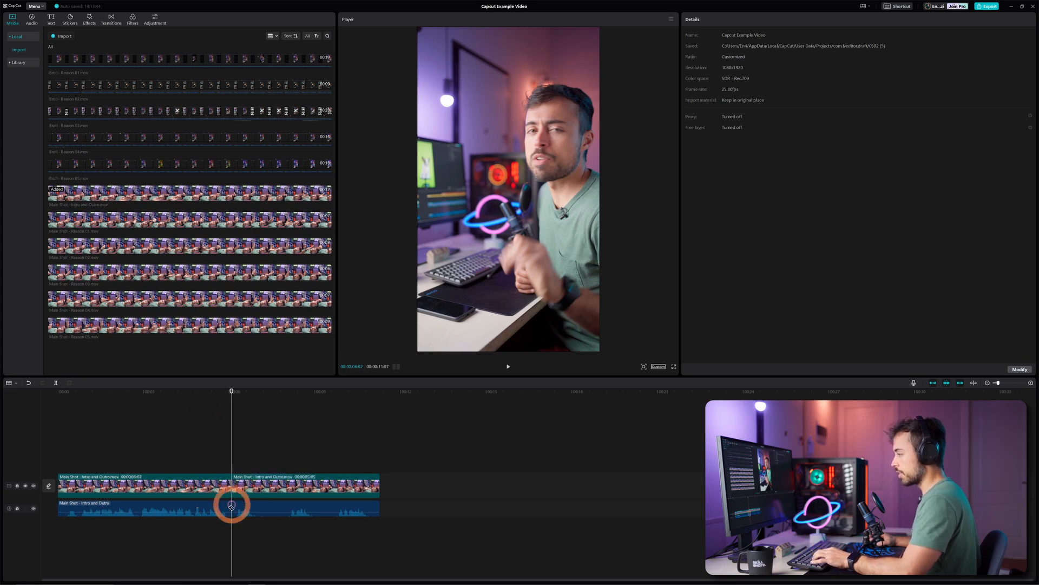
{"action": "left_click_drag", "start_coordinate": [244, 453], "coordinate": [295, 541]}
{"action": "left_click_drag", "start_coordinate": [173, 447], "coordinate": [103, 554]}
{"action": "left_click_drag", "start_coordinate": [256, 448], "coordinate": [328, 543]}
{"action": "left_click_drag", "start_coordinate": [207, 442], "coordinate": [133, 557]}
{"action": "left_click", "coordinate": [259, 460]}
{"action": "key", "text": "ctrl+z"}
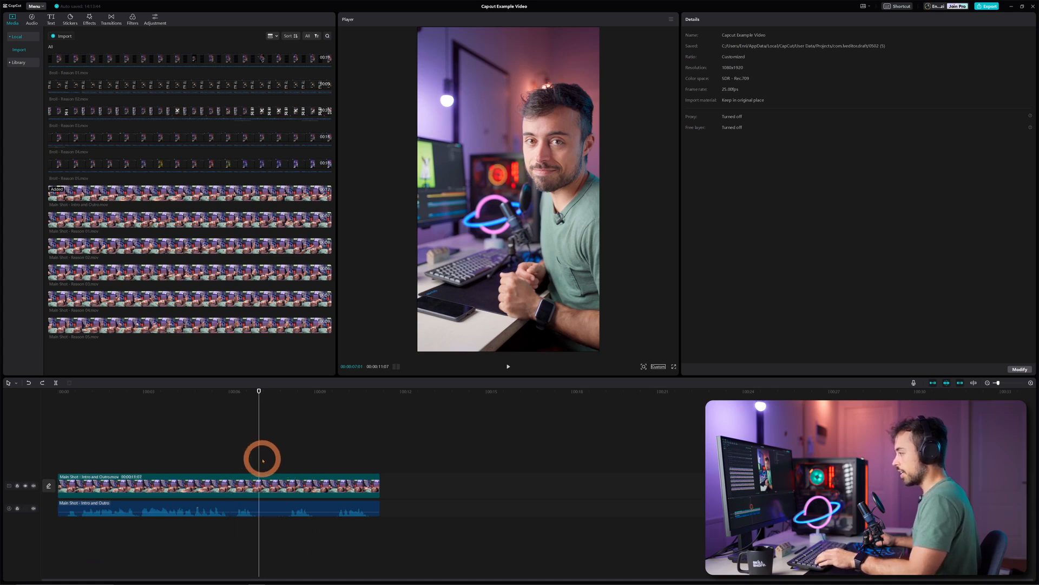
Select both the video and its extracted audio and split them together at 00:00:06:02.
{"action": "left_click", "coordinate": [230, 391]}
{"action": "left_click_drag", "start_coordinate": [230, 391], "coordinate": [232, 391]}
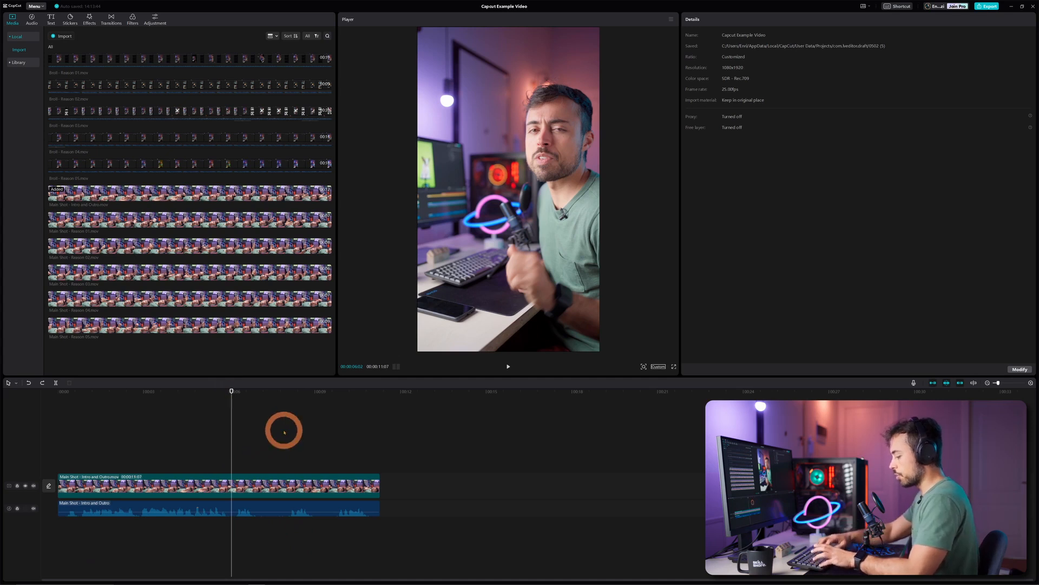
{"action": "left_click_drag", "start_coordinate": [284, 432], "coordinate": [378, 568]}
{"action": "mouse_move", "coordinate": [307, 479]}
{"action": "left_mouse_down"}
{"action": "mouse_move", "coordinate": [323, 481]}
{"action": "mouse_move", "coordinate": [315, 477]}
{"action": "left_mouse_up"}
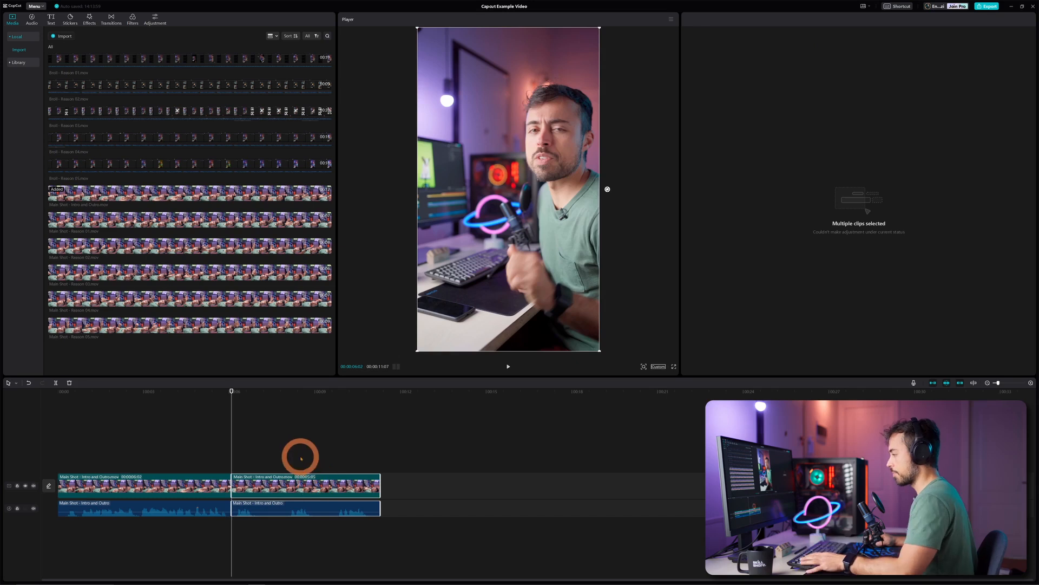
Split the second video and audio segments at 00:00:09:18 and delete the part between the two cuts.
{"action": "left_click", "coordinate": [272, 416]}
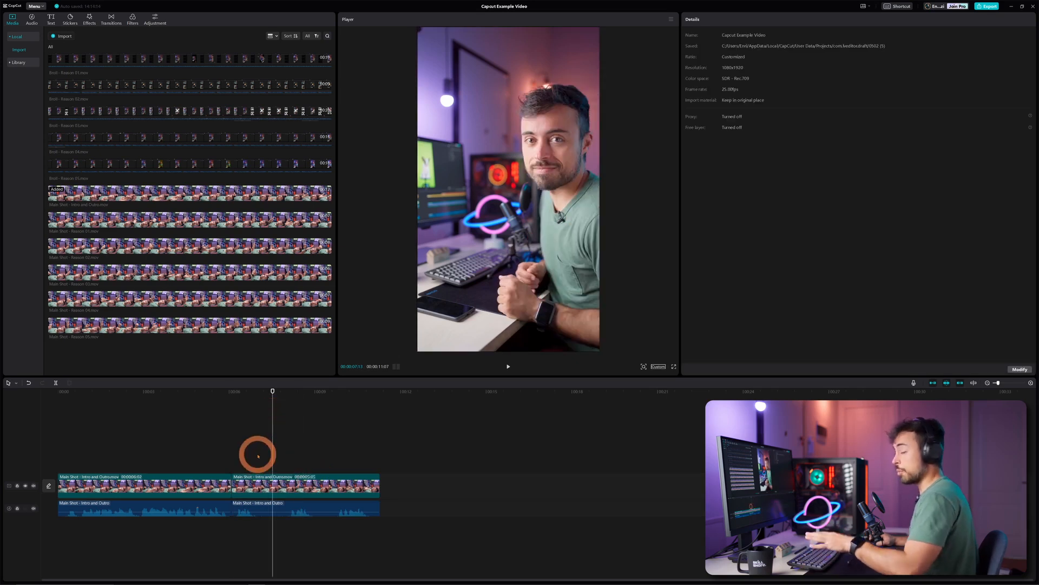
{"action": "left_click_drag", "start_coordinate": [314, 436], "coordinate": [383, 545]}
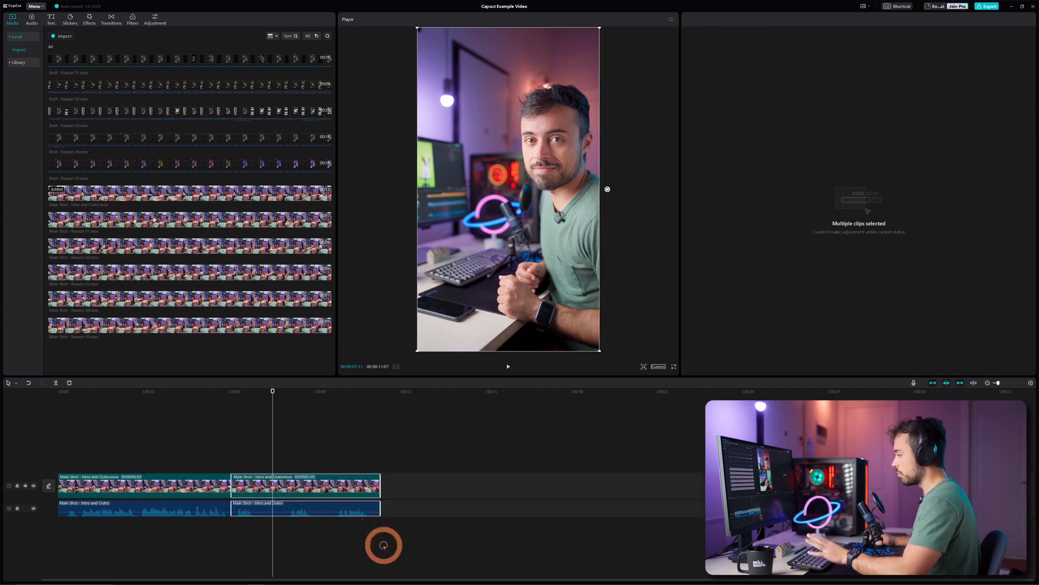
{"action": "left_click_drag", "start_coordinate": [325, 391], "coordinate": [336, 394]}
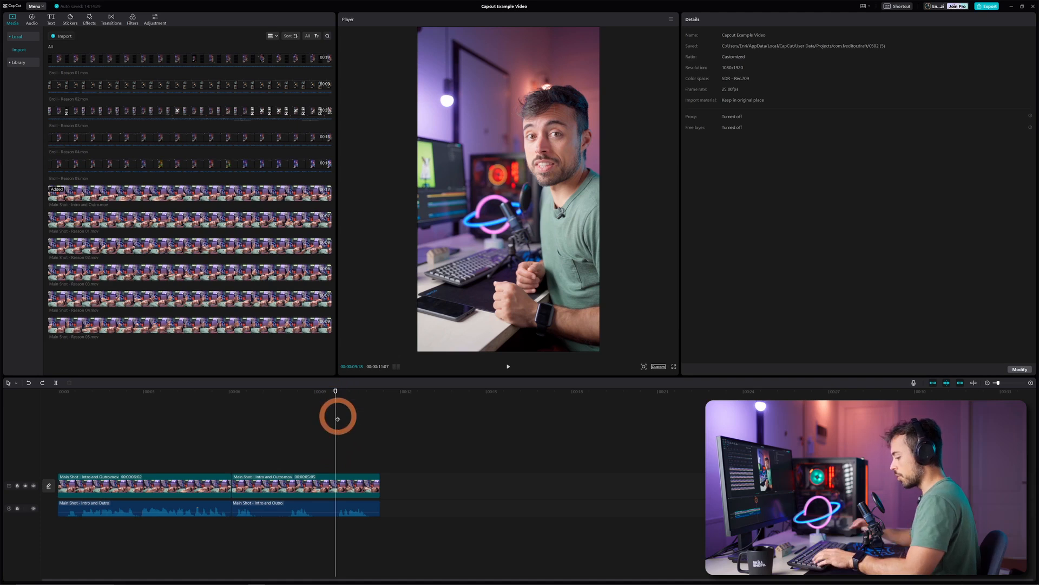
{"action": "left_click_drag", "start_coordinate": [271, 443], "coordinate": [321, 577]}
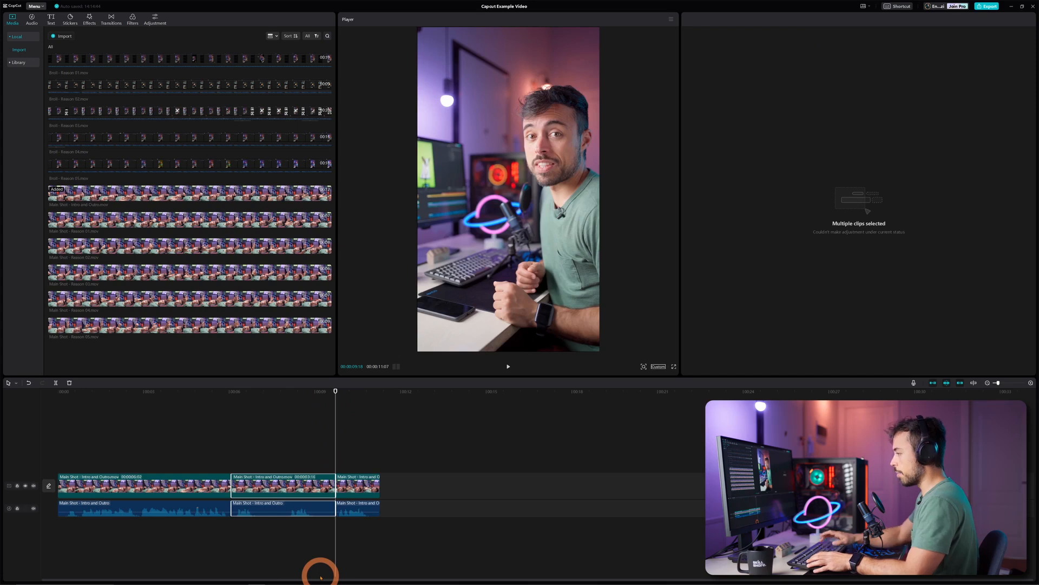
{"action": "key", "text": "Delete"}
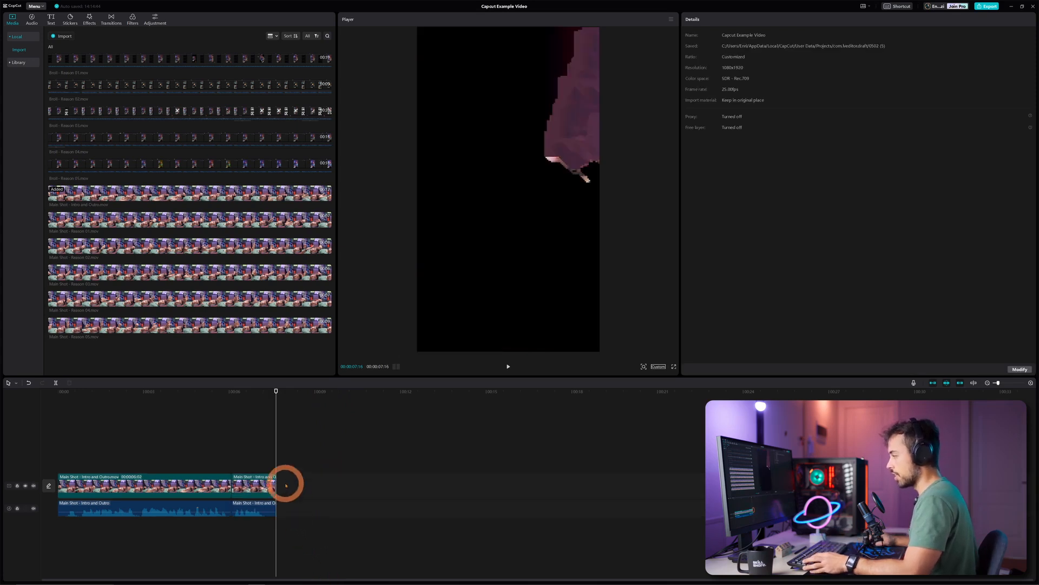
Split the last video and audio segments at 00:00:07:07 and delete the leftover piece at the end.
{"action": "scroll", "coordinate": [250, 475], "scroll_direction": "up", "scroll_amount": 2}
{"action": "scroll", "coordinate": [332, 480], "scroll_direction": "up", "scroll_amount": 4}
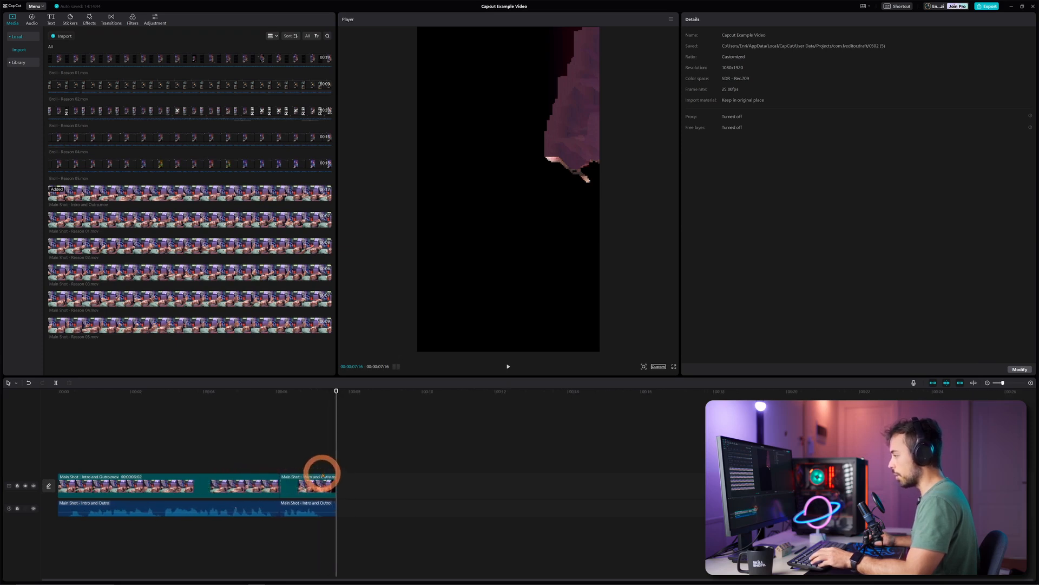
{"action": "scroll", "coordinate": [400, 433], "scroll_direction": "up", "scroll_amount": 1}
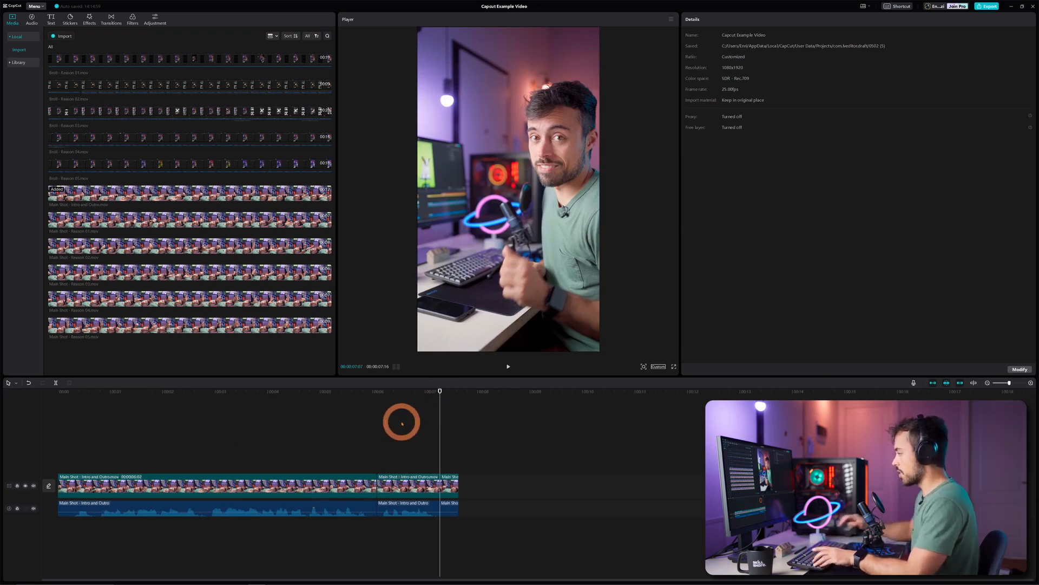
{"action": "left_click_drag", "start_coordinate": [493, 463], "coordinate": [443, 543]}
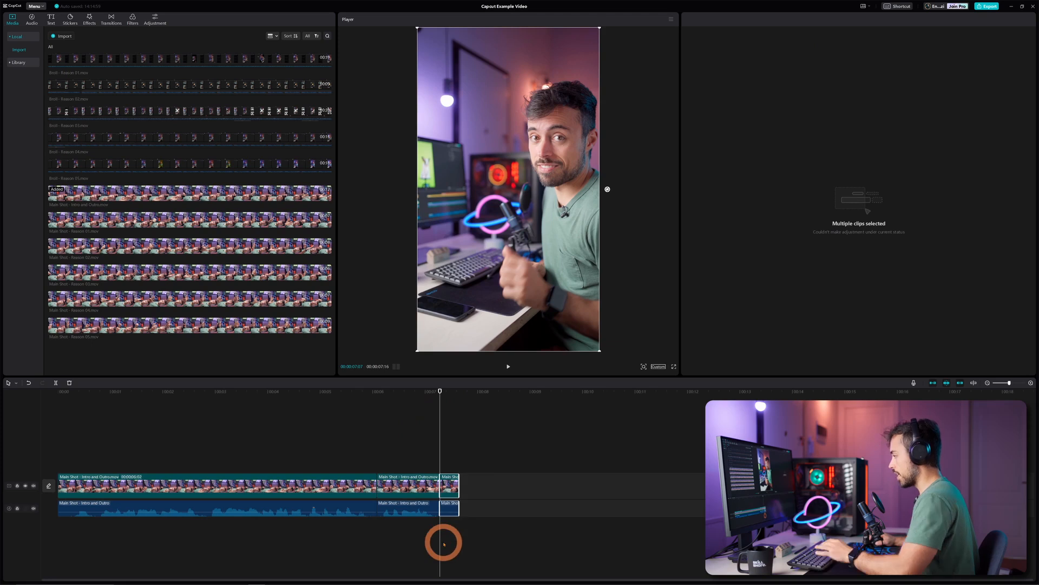
{"action": "key", "text": "Delete"}
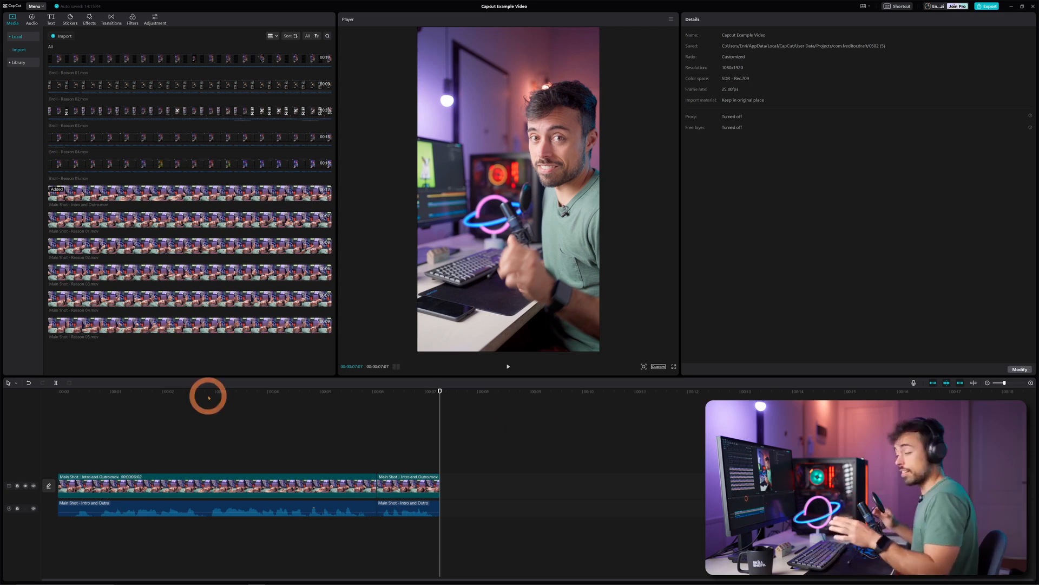
Play the first segment to find its pause, and split its video and audio at 00:00:02:22.
{"action": "left_click_drag", "start_coordinate": [202, 395], "coordinate": [183, 399]}
{"action": "key", "text": "space"}
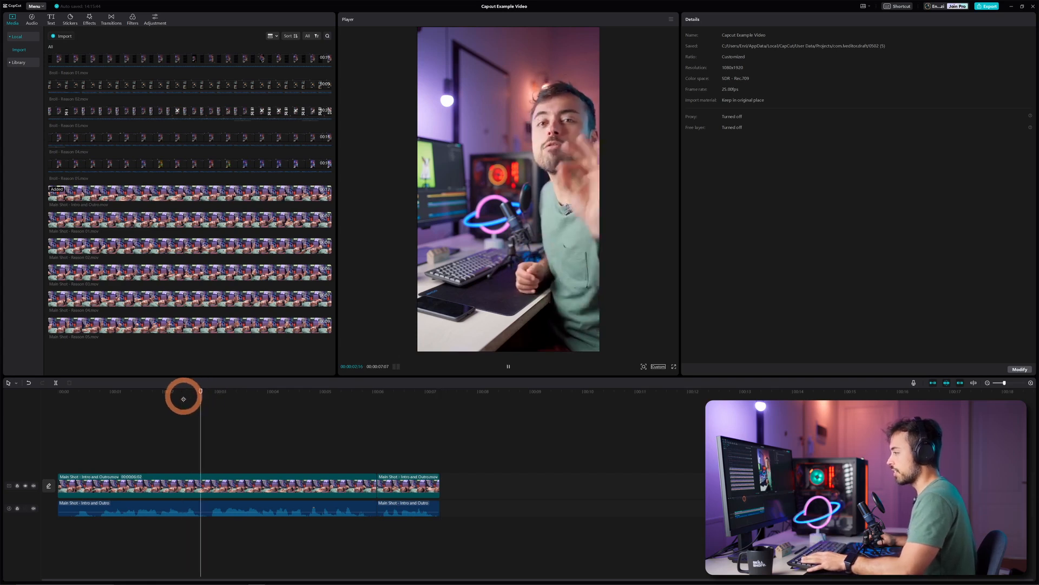
{"action": "key", "text": "space"}
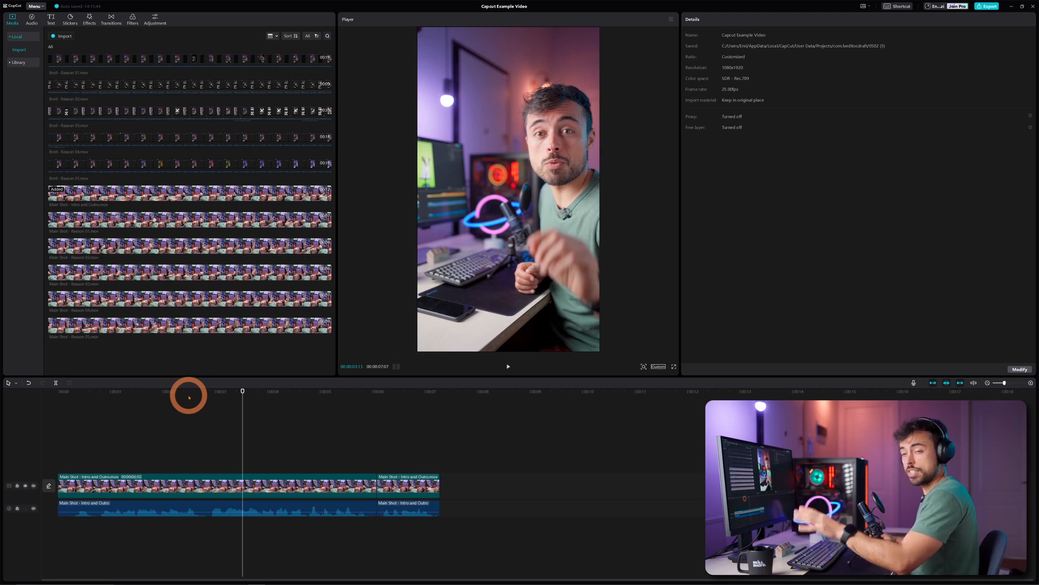
{"action": "left_click", "coordinate": [209, 397]}
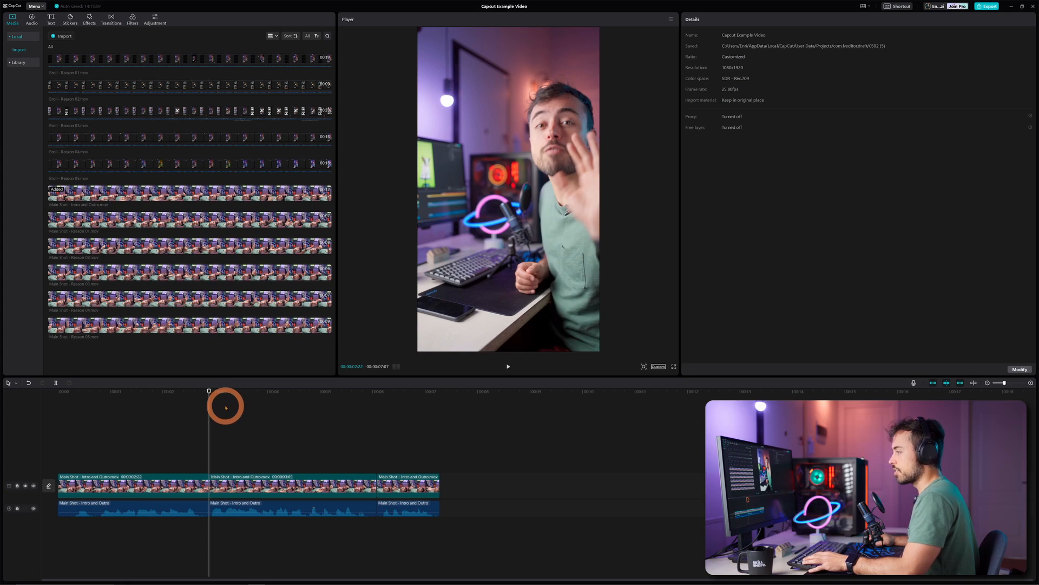
Move the first video and audio segments behind the other two, then play the reordered sequence to check it.
{"action": "key", "text": "space"}
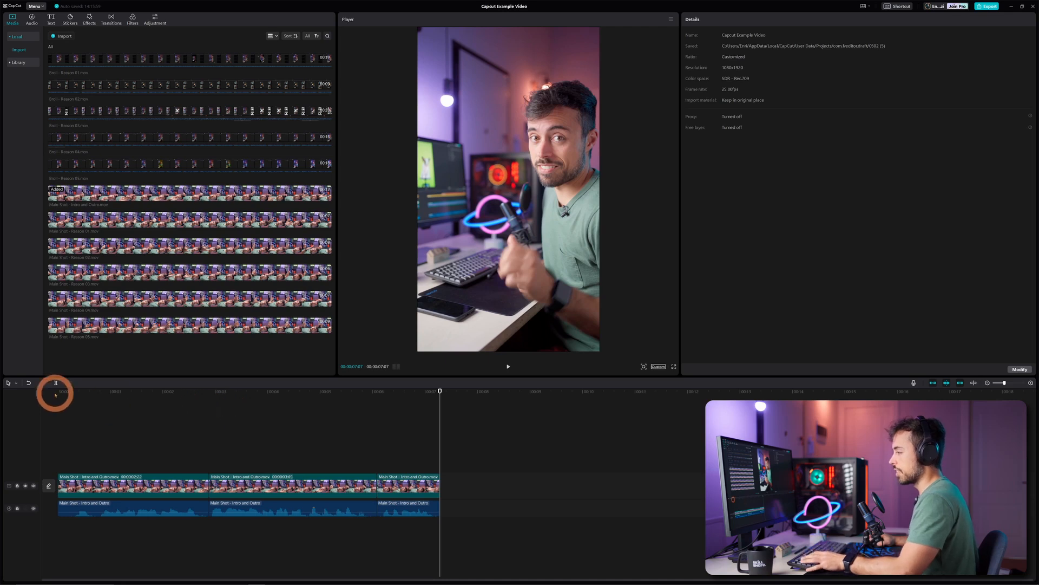
{"action": "left_click", "coordinate": [43, 390]}
{"action": "left_click_drag", "start_coordinate": [116, 440], "coordinate": [189, 577]}
{"action": "left_click_drag", "start_coordinate": [107, 487], "coordinate": [485, 482]}
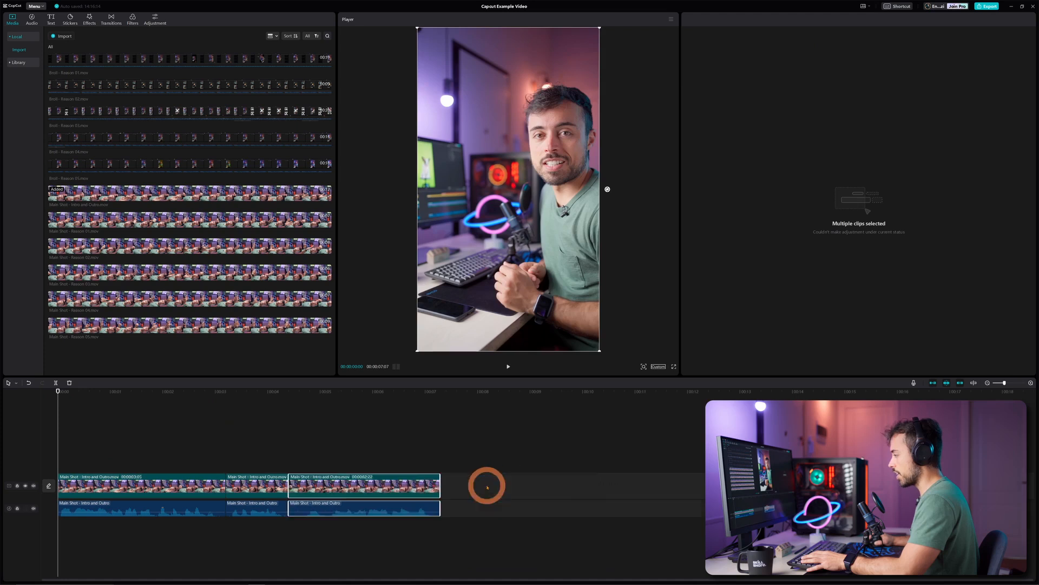
{"action": "left_click", "coordinate": [281, 393]}
{"action": "key", "text": "space"}
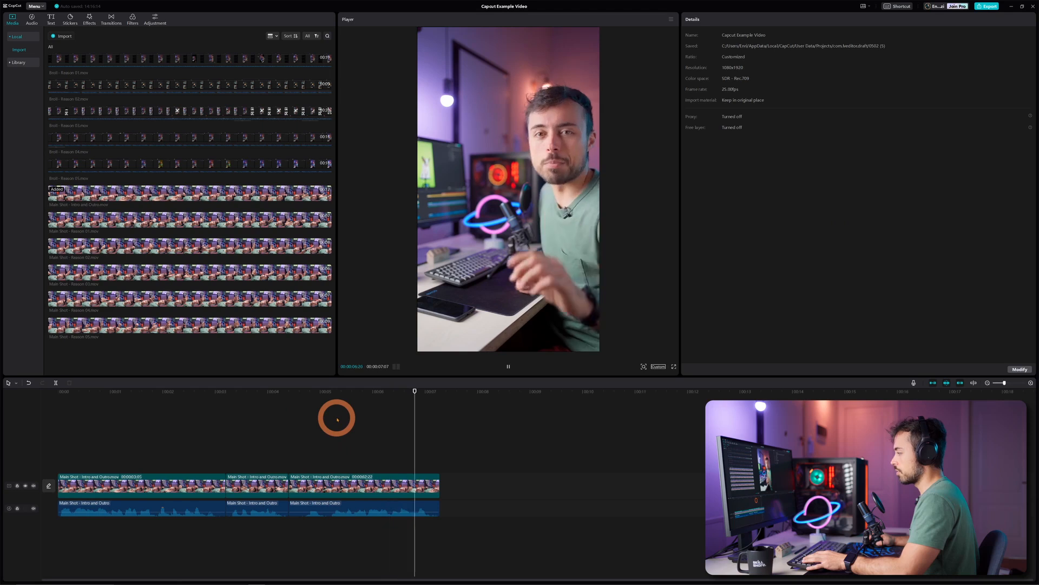
{"action": "key", "text": "space"}
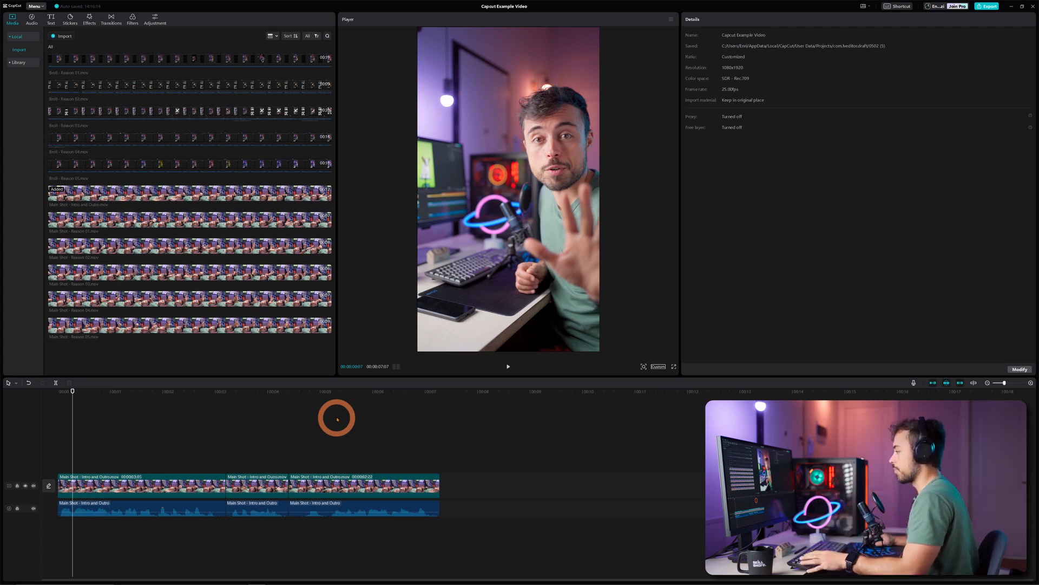
Try to move the last video and audio segments further along the timeline, away from the others.
{"action": "left_click", "coordinate": [397, 486]}
{"action": "left_click_drag", "start_coordinate": [342, 487], "coordinate": [654, 490]}
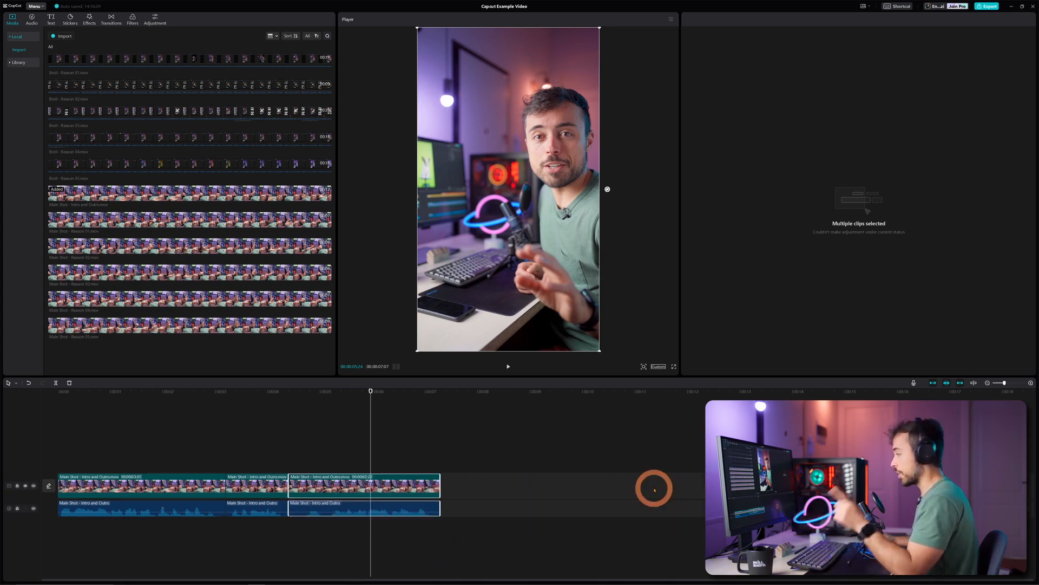
{"action": "left_click", "coordinate": [654, 489]}
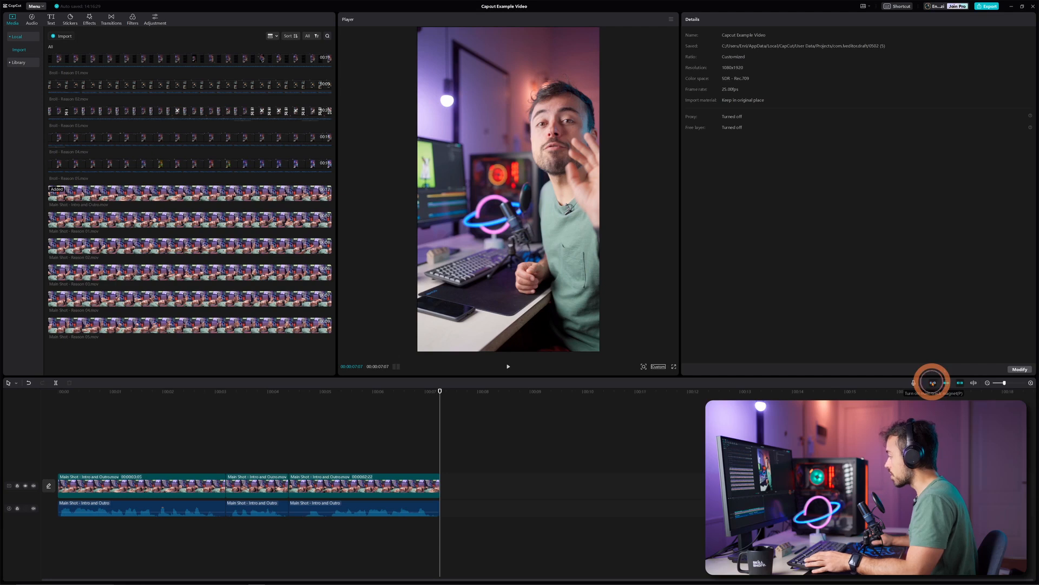
Turn off the main track magnet and move the last video and audio segments far along the timeline, away from the intro.
{"action": "left_click_drag", "start_coordinate": [464, 475], "coordinate": [383, 520]}
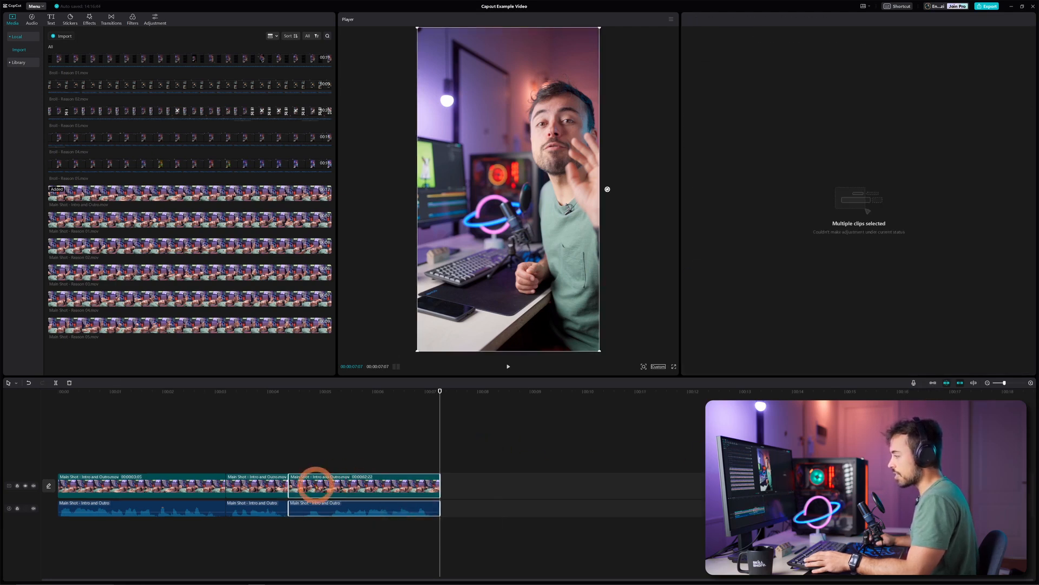
{"action": "left_click_drag", "start_coordinate": [313, 485], "coordinate": [608, 498]}
{"action": "key", "text": "Delete"}
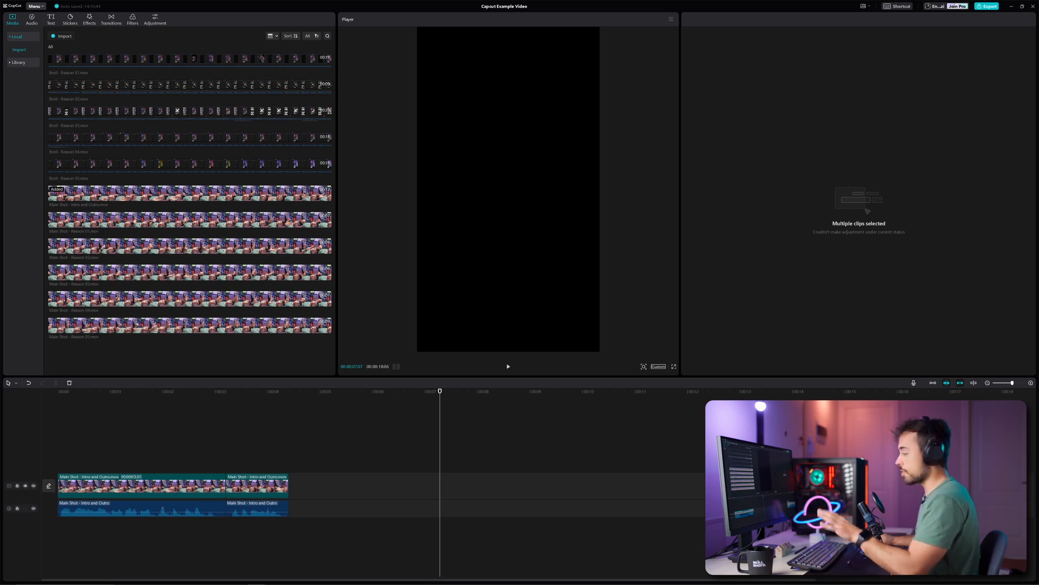
{"action": "left_click_drag", "start_coordinate": [182, 451], "coordinate": [300, 524]}
{"action": "left_click", "coordinate": [331, 478]}
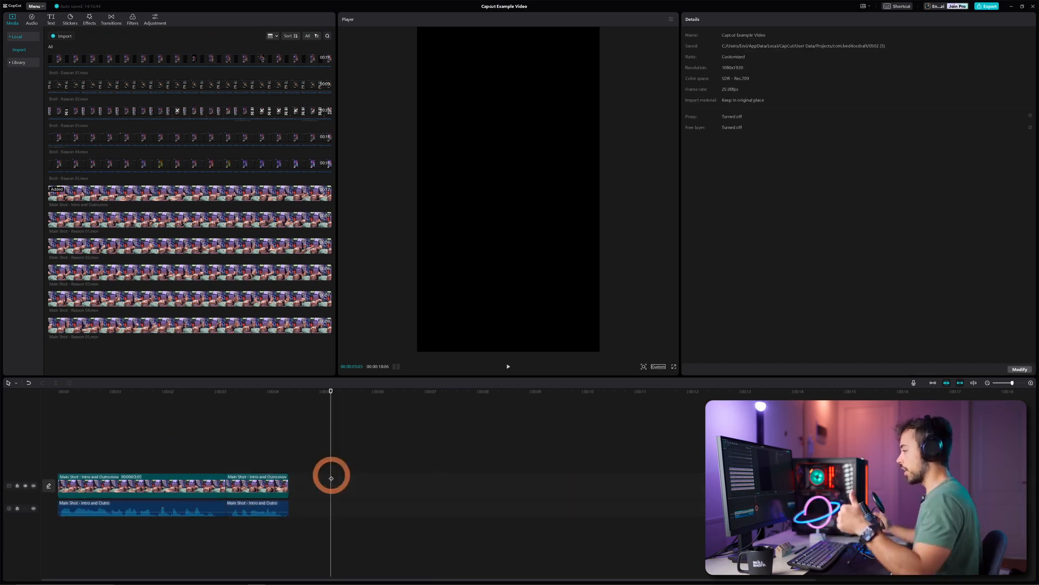
{"action": "left_click_drag", "start_coordinate": [178, 434], "coordinate": [319, 554]}
{"action": "left_click_drag", "start_coordinate": [839, 452], "coordinate": [914, 528]}
{"action": "scroll", "coordinate": [676, 465], "scroll_direction": "right", "scroll_amount": 5}
{"action": "left_click", "coordinate": [426, 442]}
{"action": "scroll", "coordinate": [426, 442], "scroll_direction": "left", "scroll_amount": 5}
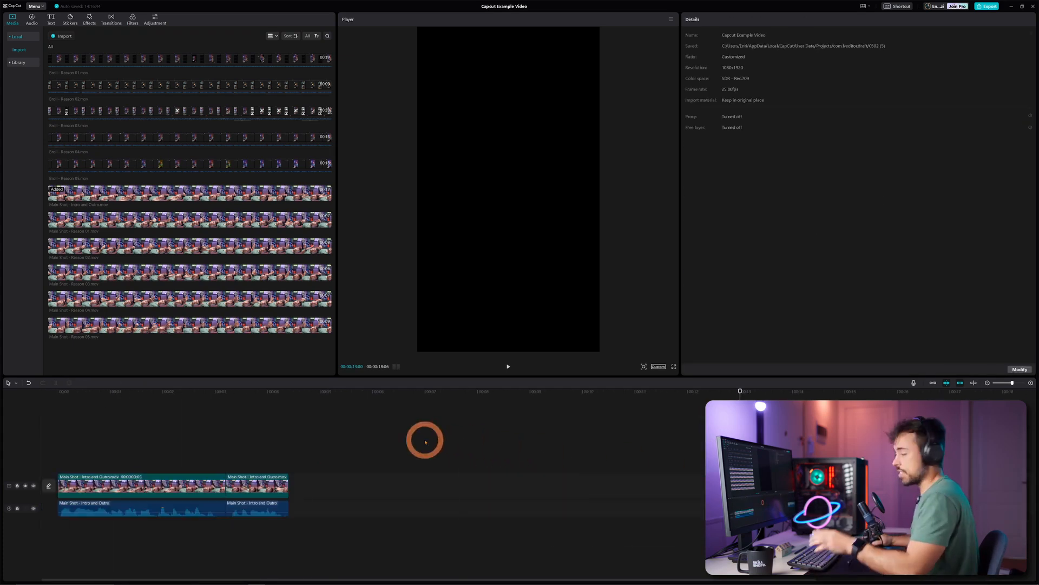
Add the Main Shot - Reason 01 clip to the main track shortly after the intro segments and separate its audio.
{"action": "left_click", "coordinate": [158, 221]}
{"action": "left_click_drag", "start_coordinate": [158, 221], "coordinate": [329, 489]}
{"action": "right_click", "coordinate": [489, 483]}
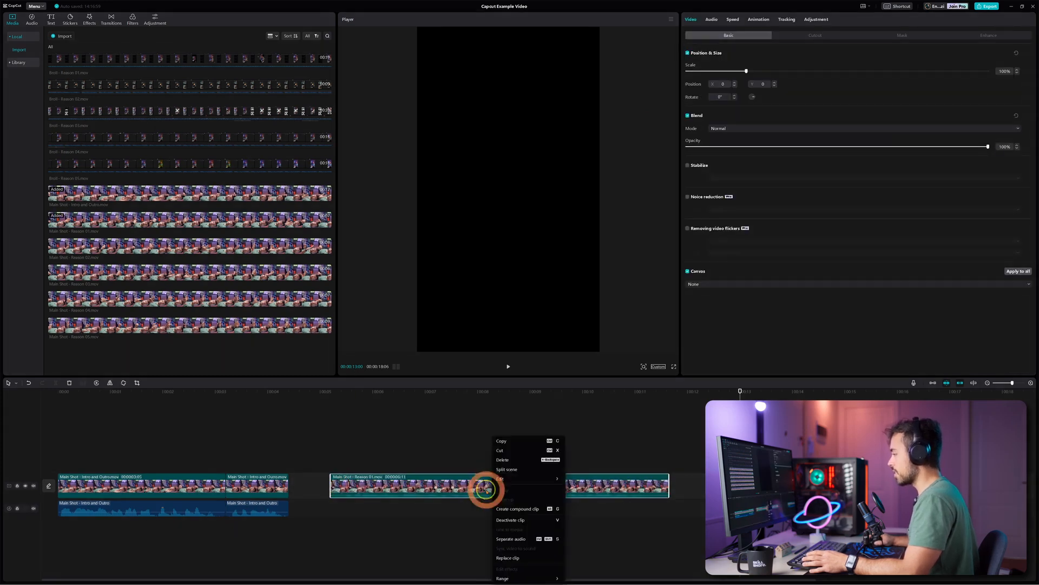
{"action": "left_click", "coordinate": [511, 539]}
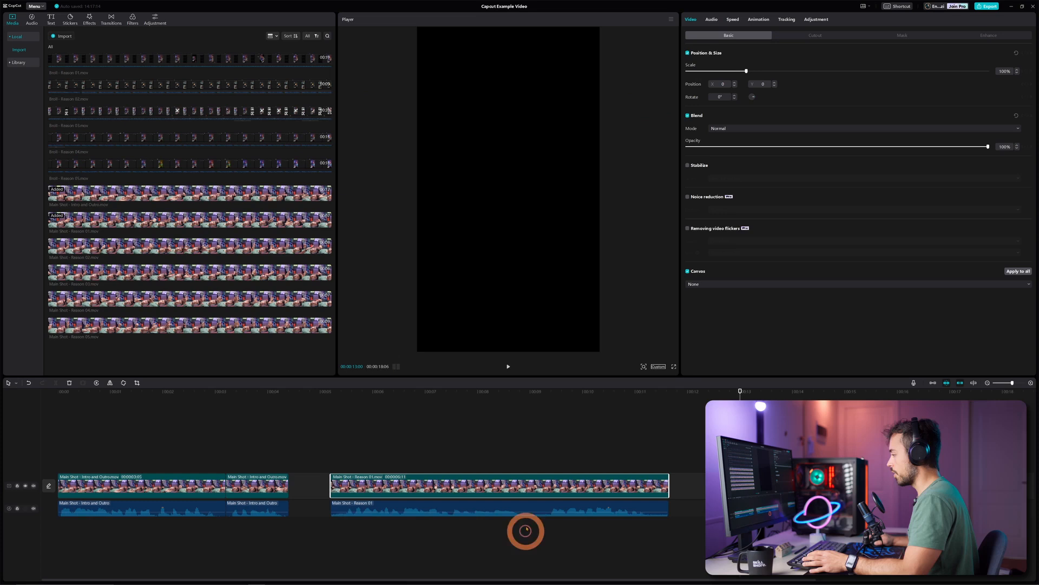
Play the Reason 01 clip, rotate it -90° and enlarge it until it fills the vertical frame.
{"action": "left_click", "coordinate": [337, 397]}
{"action": "key", "text": "space"}
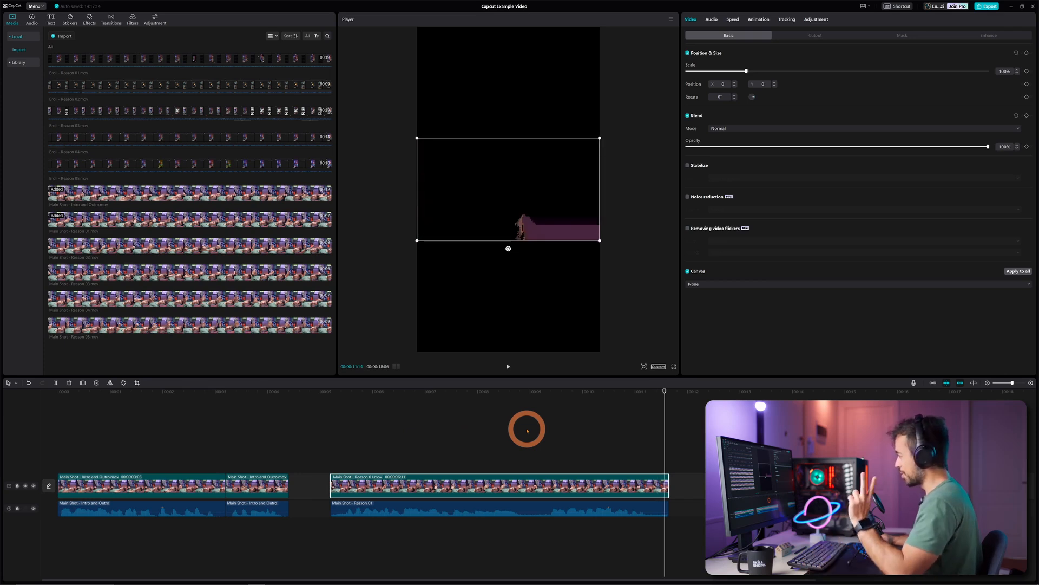
{"action": "left_click", "coordinate": [478, 391]}
{"action": "left_click", "coordinate": [503, 470]}
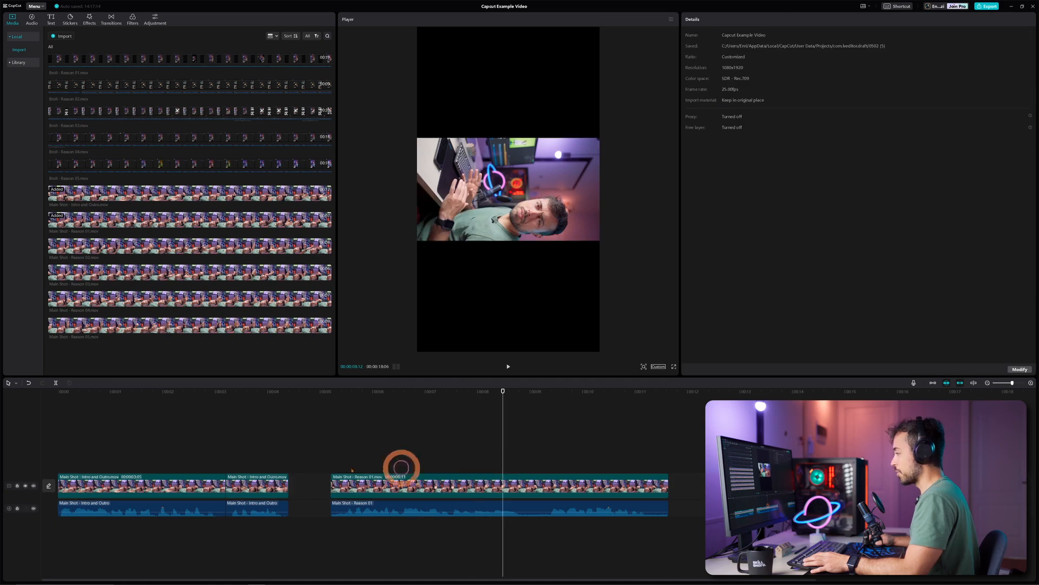
{"action": "left_click", "coordinate": [474, 477]}
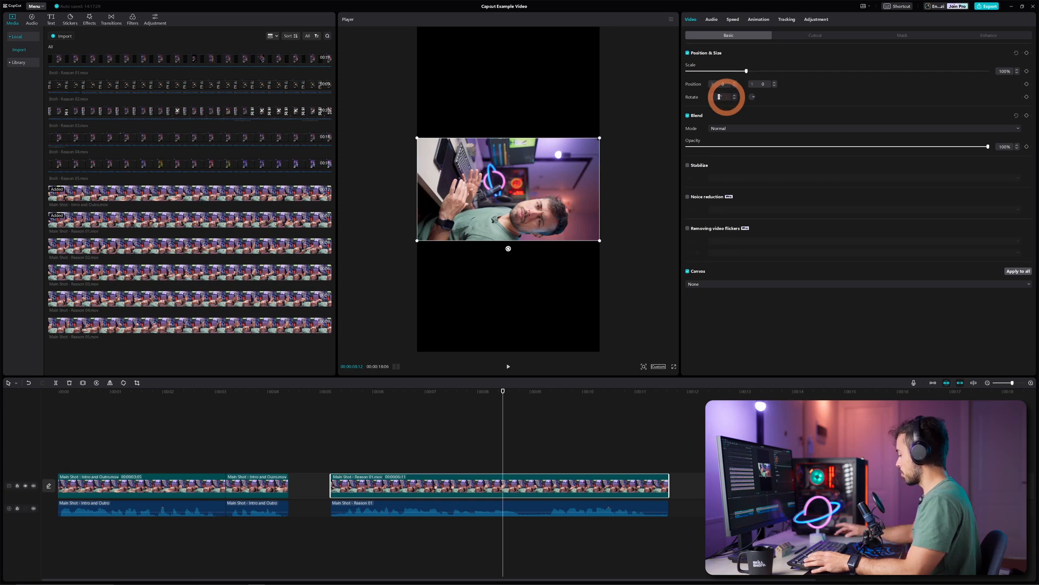
{"action": "left_click", "coordinate": [723, 97]}
{"action": "type", "text": "-90"}
{"action": "key", "text": "Return"}
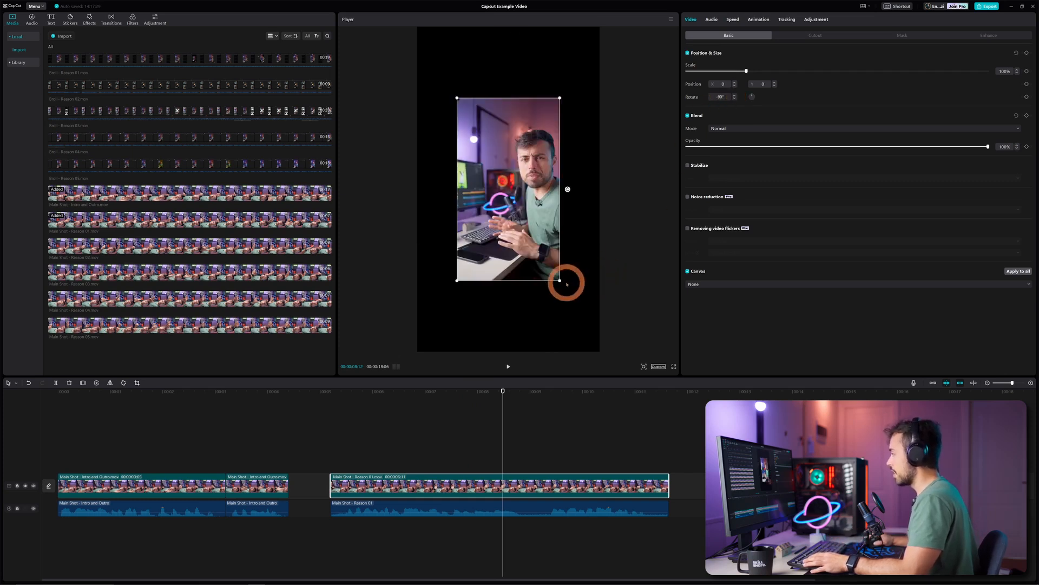
{"action": "left_click_drag", "start_coordinate": [561, 281], "coordinate": [588, 335]}
{"action": "left_click", "coordinate": [625, 312]}
Play the reframed Reason 01 clip to check its picture and sound.
{"action": "left_click", "coordinate": [411, 392]}
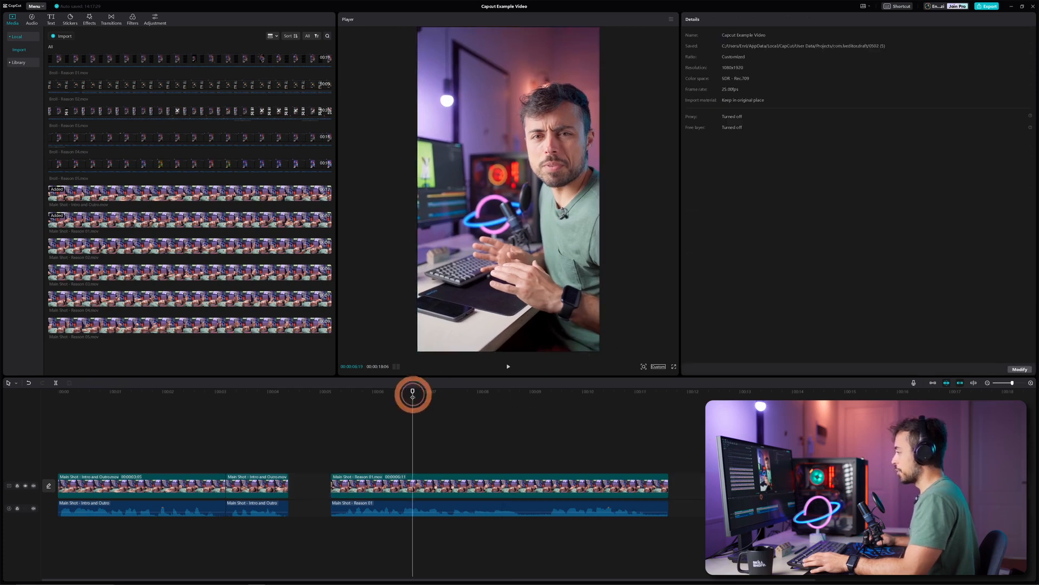
{"action": "key", "text": "space"}
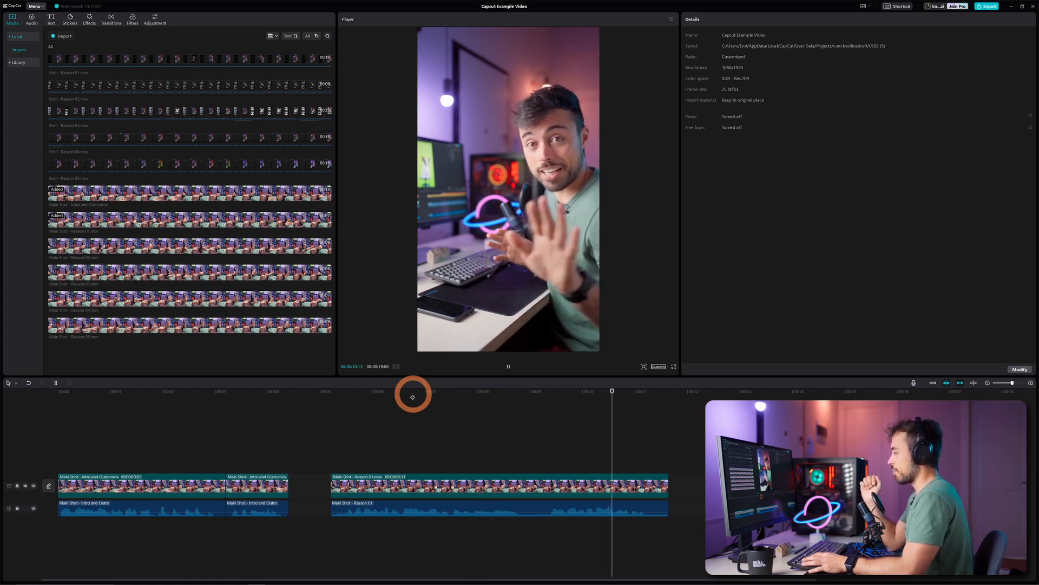
{"action": "key", "text": "space"}
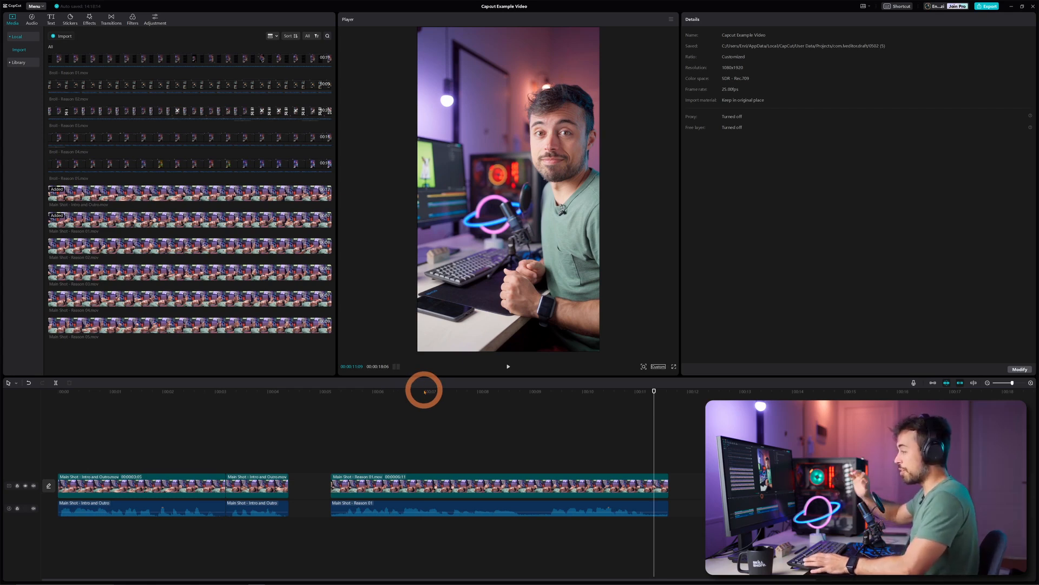
{"action": "left_click_drag", "start_coordinate": [424, 391], "coordinate": [492, 456]}
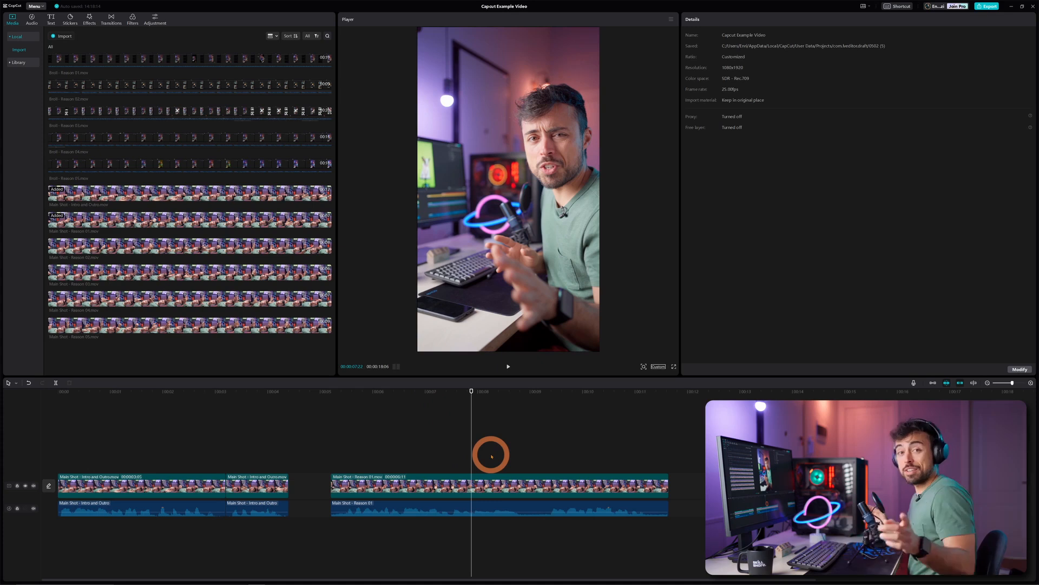
Compare the Reason 01 audio with and without noise reduction and leave noise reduction enabled.
{"action": "left_click", "coordinate": [494, 504]}
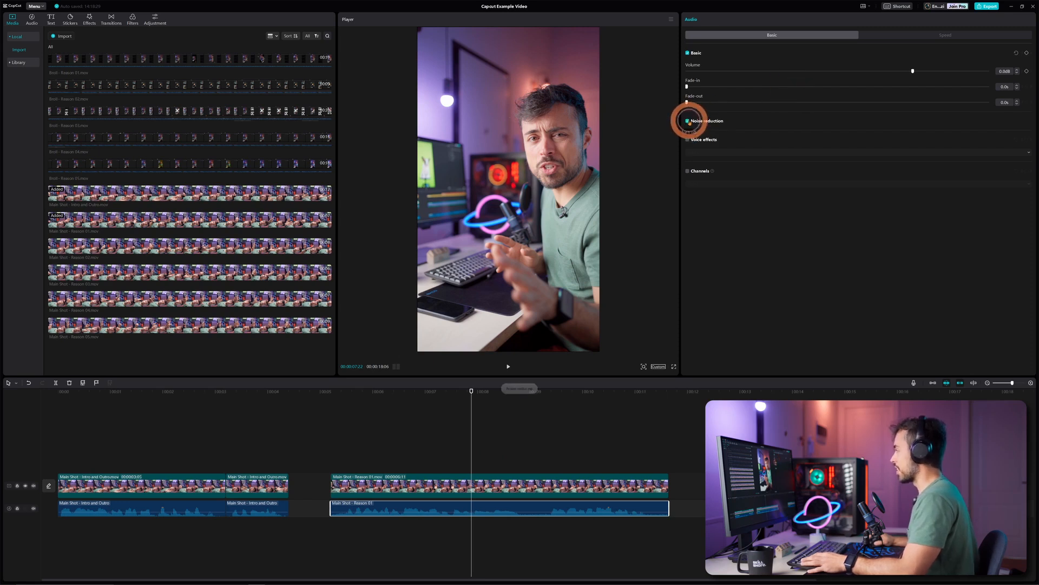
{"action": "left_click", "coordinate": [344, 393]}
{"action": "key", "text": "space"}
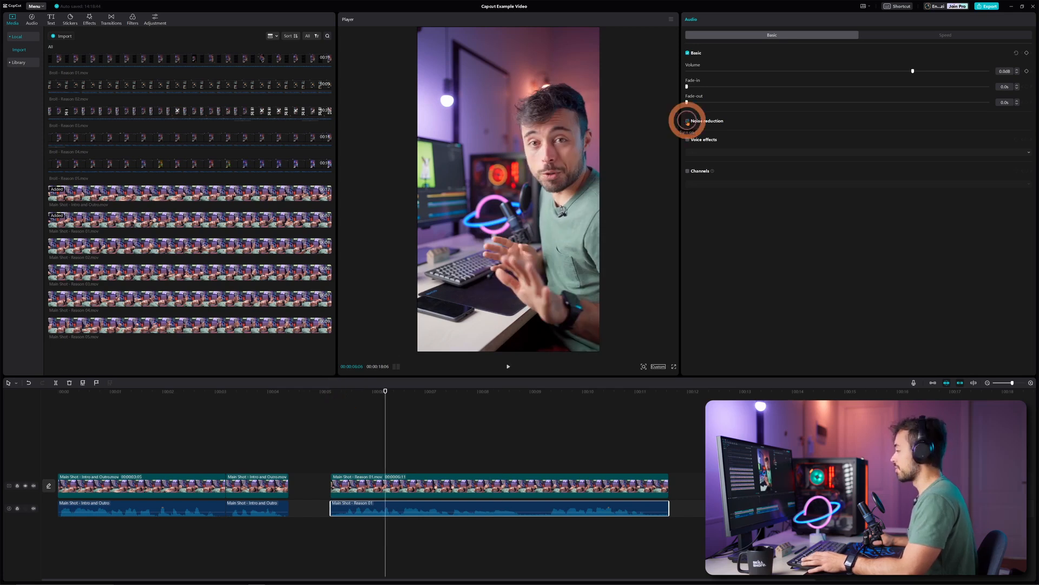
{"action": "key", "text": "space"}
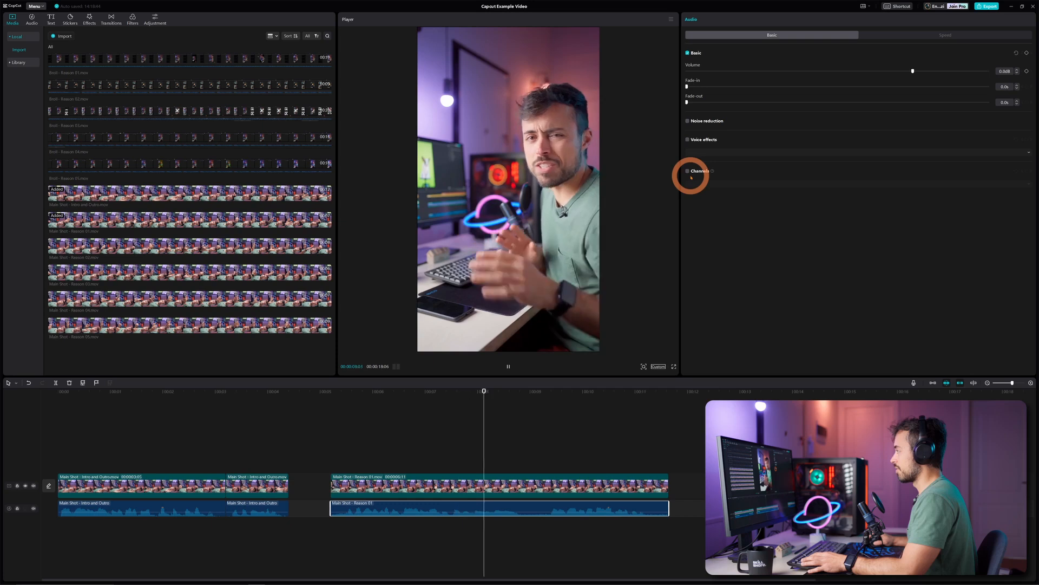
{"action": "left_click", "coordinate": [688, 121]}
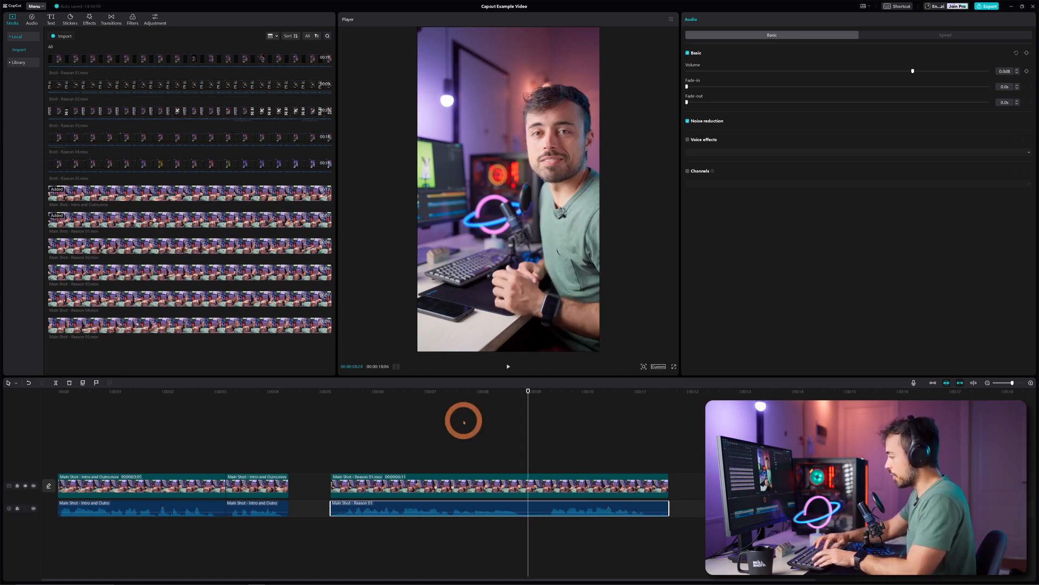
Split the Reason 01 video and audio at 00:00:08:24, cut out the pause, close the gap and play the result.
{"action": "key", "text": "ctrl+b"}
{"action": "left_click_drag", "start_coordinate": [580, 485], "coordinate": [563, 478]}
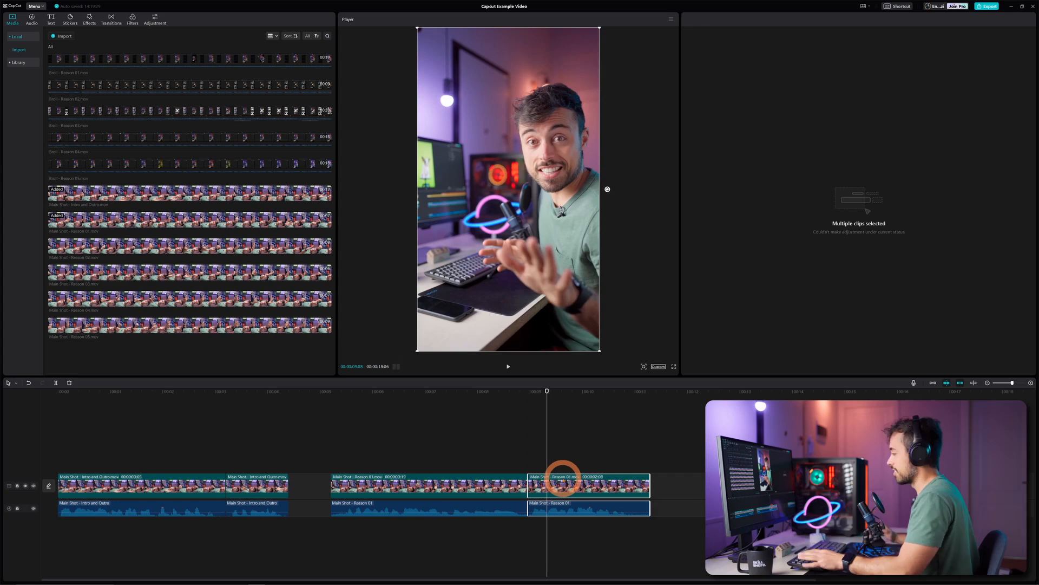
{"action": "left_click", "coordinate": [337, 390]}
{"action": "key", "text": "space"}
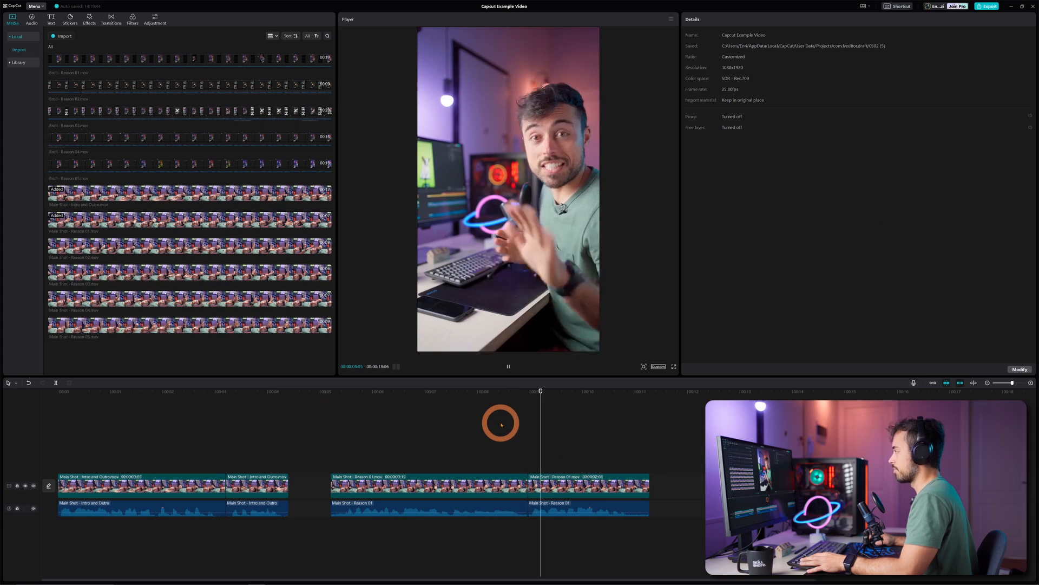
Select all Reason 01 video and audio segments and move them together directly against the end of the intro segments.
{"action": "left_click_drag", "start_coordinate": [501, 424], "coordinate": [621, 538]}
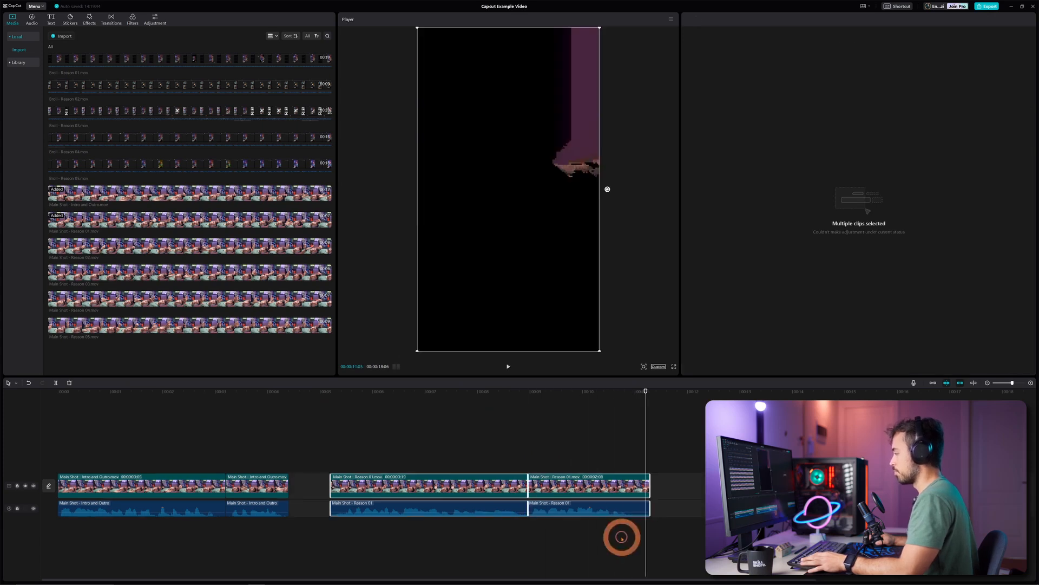
{"action": "left_click_drag", "start_coordinate": [457, 482], "coordinate": [413, 486]}
{"action": "left_click", "coordinate": [443, 453]}
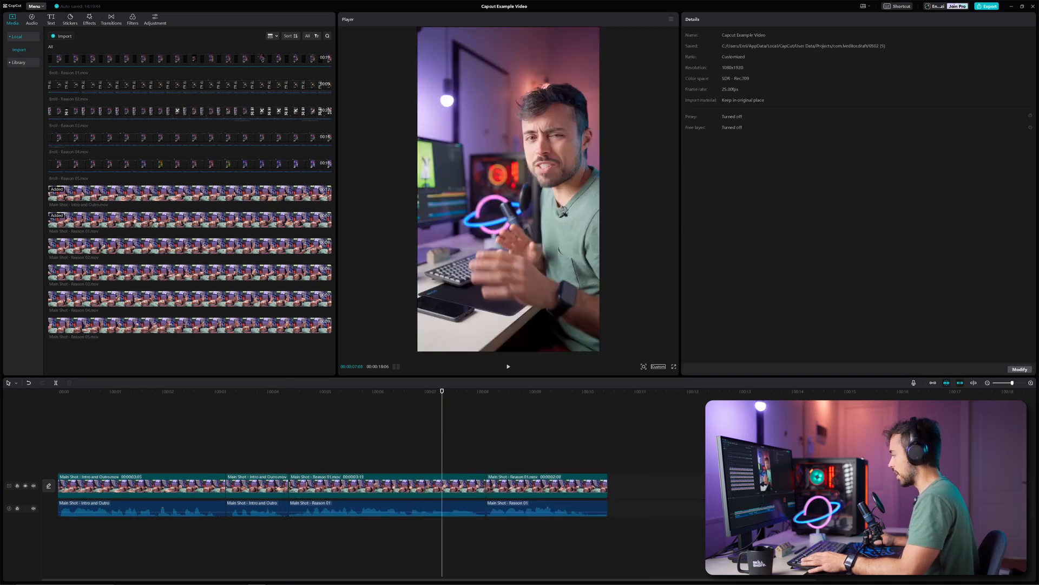
Jump back and forth between the cut points on the timeline to review where each segment starts and ends.
{"action": "scroll", "coordinate": [812, 476], "scroll_direction": "right", "scroll_amount": 3}
{"action": "scroll", "coordinate": [812, 477], "scroll_direction": "right", "scroll_amount": 3}
{"action": "scroll", "coordinate": [758, 465], "scroll_direction": "left", "scroll_amount": 1}
{"action": "key", "text": "Down"}
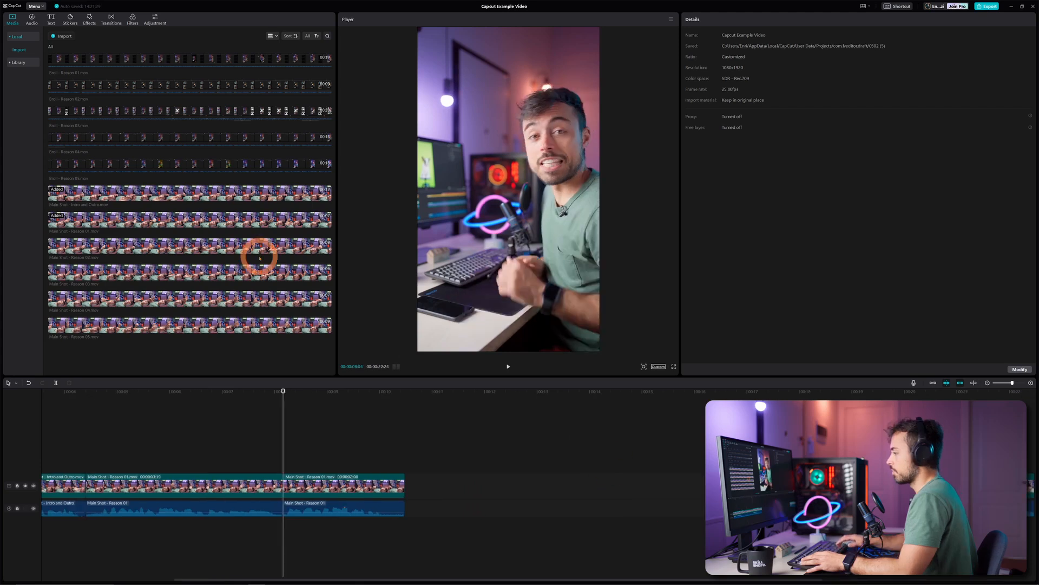
{"action": "key", "text": "Up"}
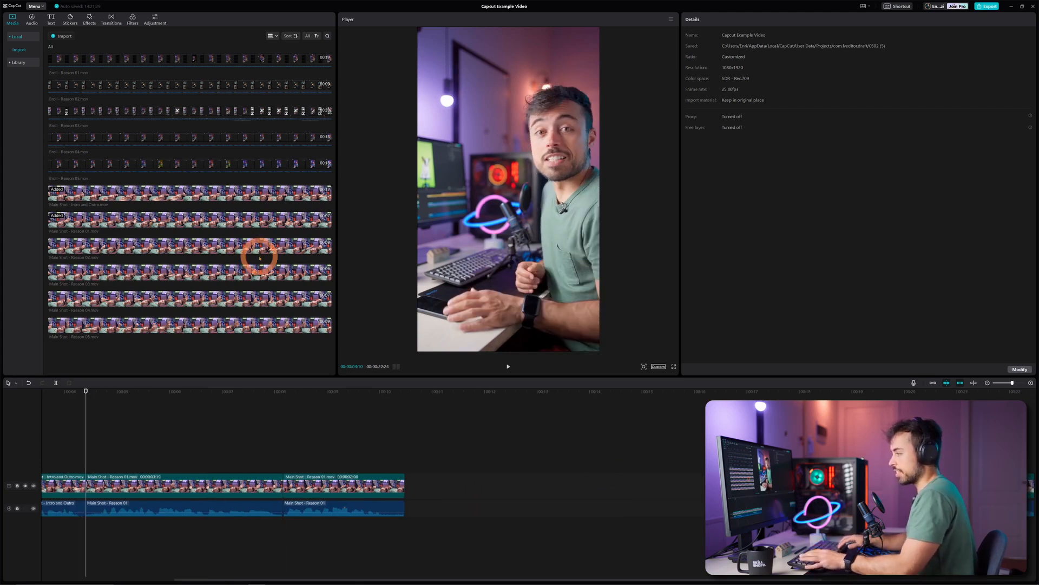
{"action": "key", "text": "Up"}
{"action": "key", "text": "Down"}
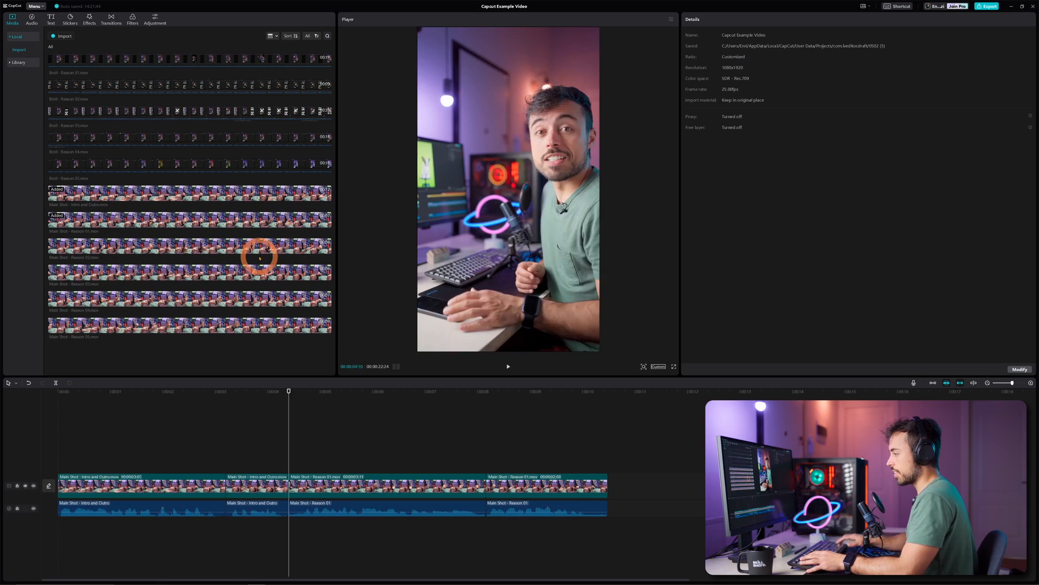
{"action": "key", "text": "Down"}
{"action": "key", "text": "Down"}
{"action": "key", "text": "Up"}
{"action": "key", "text": "Up"}
{"action": "key", "text": "Down"}
{"action": "key", "text": "Down"}
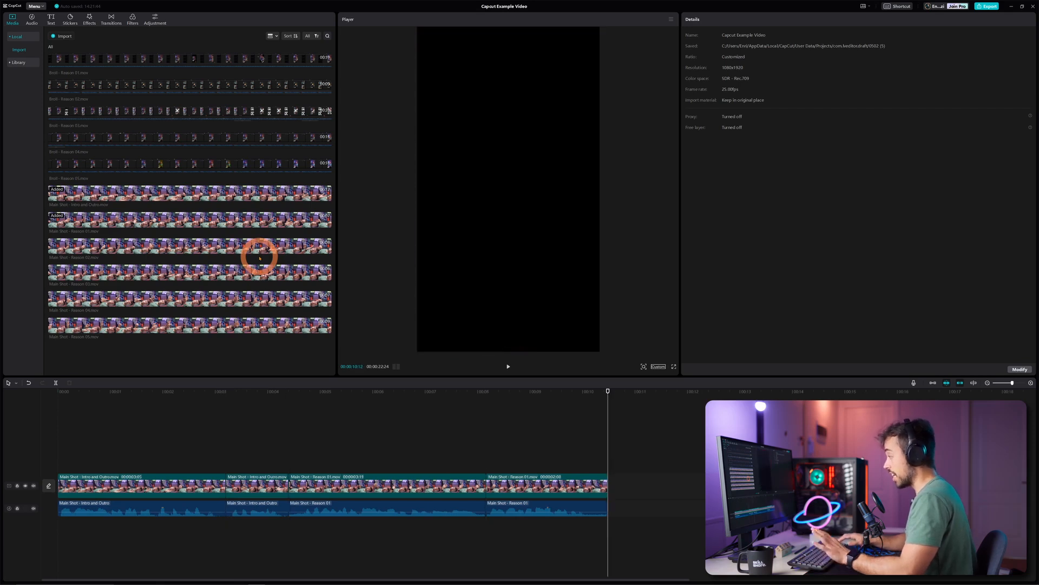
{"action": "key", "text": "Up"}
{"action": "key", "text": "Down"}
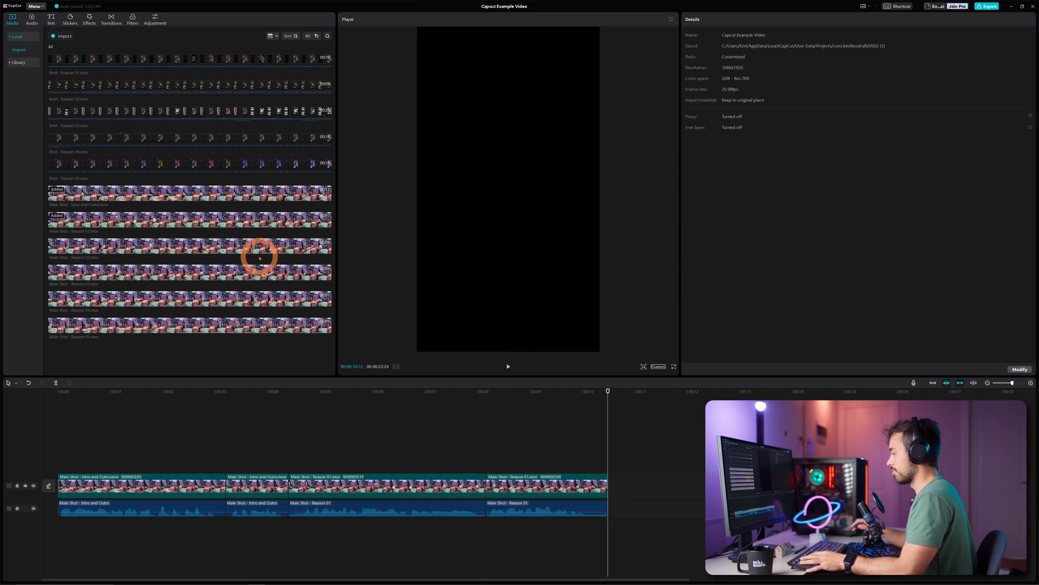
Add the Main Shot - Reason 02 clip to the main track after the Reason 01 segments and separate its audio.
{"action": "left_click_drag", "start_coordinate": [160, 238], "coordinate": [631, 478]}
{"action": "scroll", "coordinate": [631, 476], "scroll_direction": "right", "scroll_amount": 5}
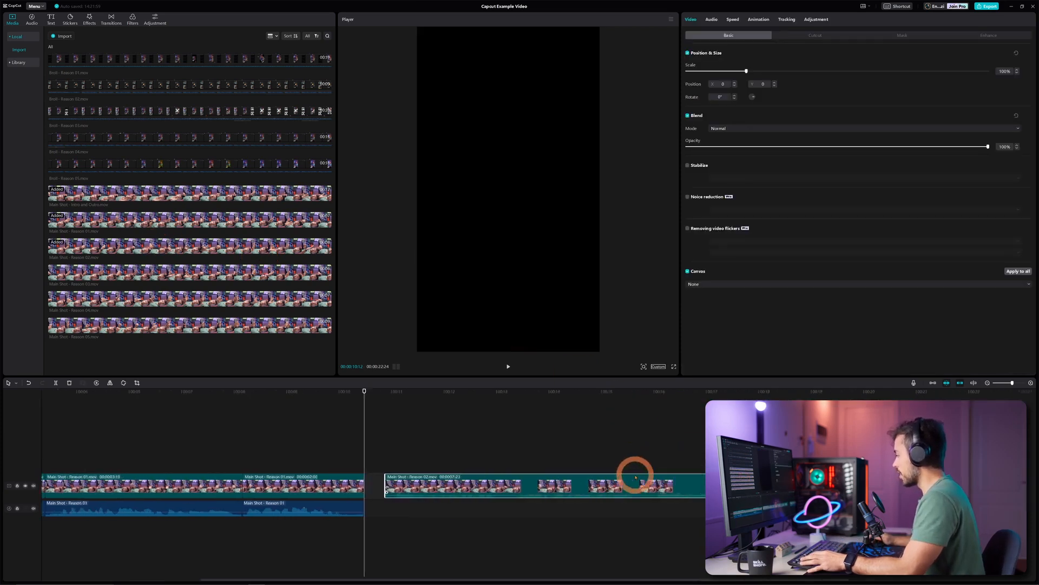
{"action": "right_click", "coordinate": [389, 483]}
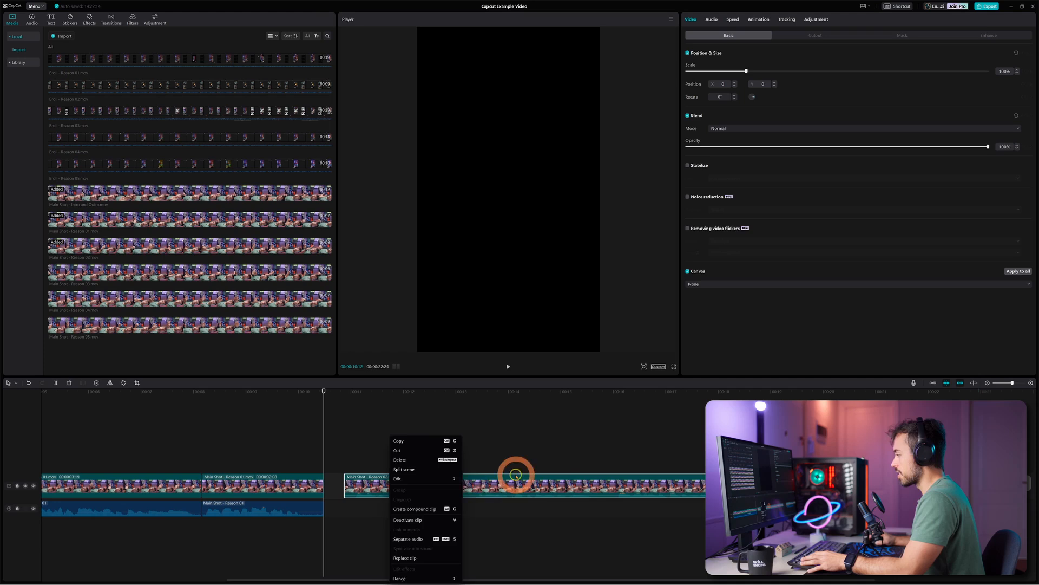
{"action": "left_click", "coordinate": [420, 538]}
Play the Reason 02 clip and move its video and audio together directly against the end of Reason 01.
{"action": "key", "text": "space"}
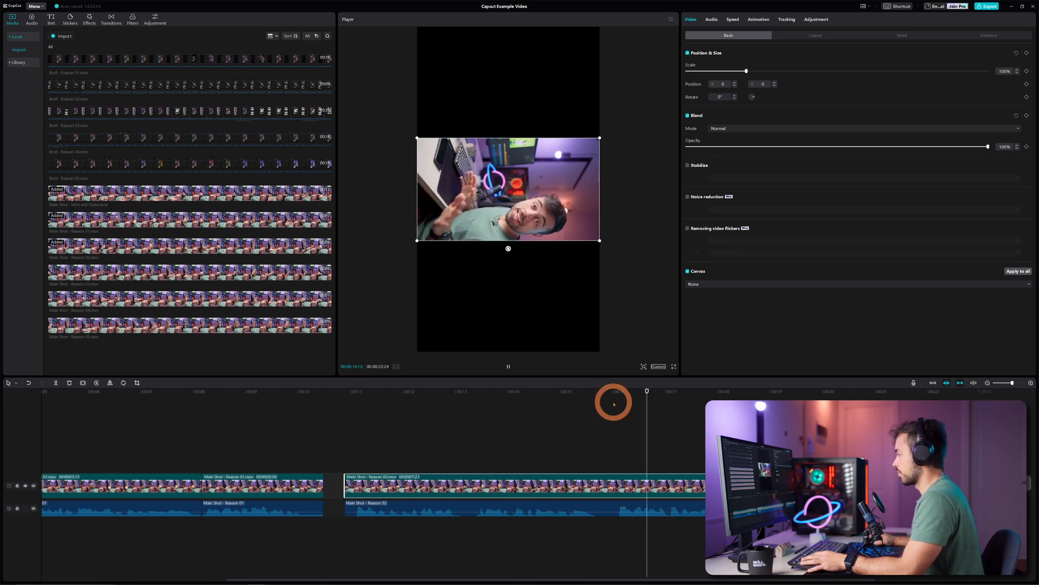
{"action": "key", "text": "space"}
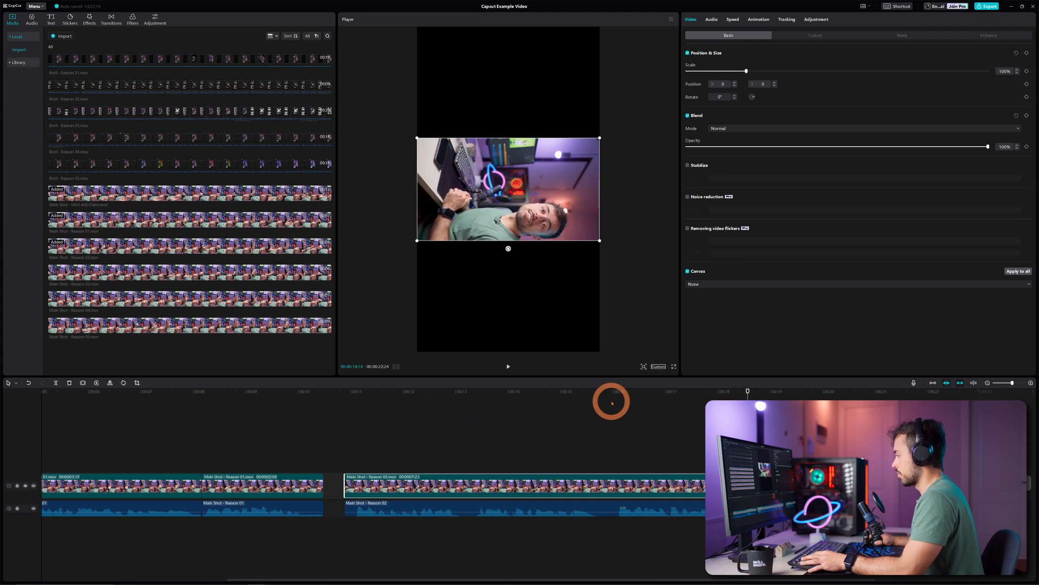
{"action": "left_click_drag", "start_coordinate": [513, 441], "coordinate": [568, 529]}
{"action": "left_click_drag", "start_coordinate": [533, 482], "coordinate": [512, 480]}
Add the Main Shot - Reason 03 clip after Reason 02, separate its audio and play it.
{"action": "scroll", "coordinate": [659, 463], "scroll_direction": "right", "scroll_amount": 4}
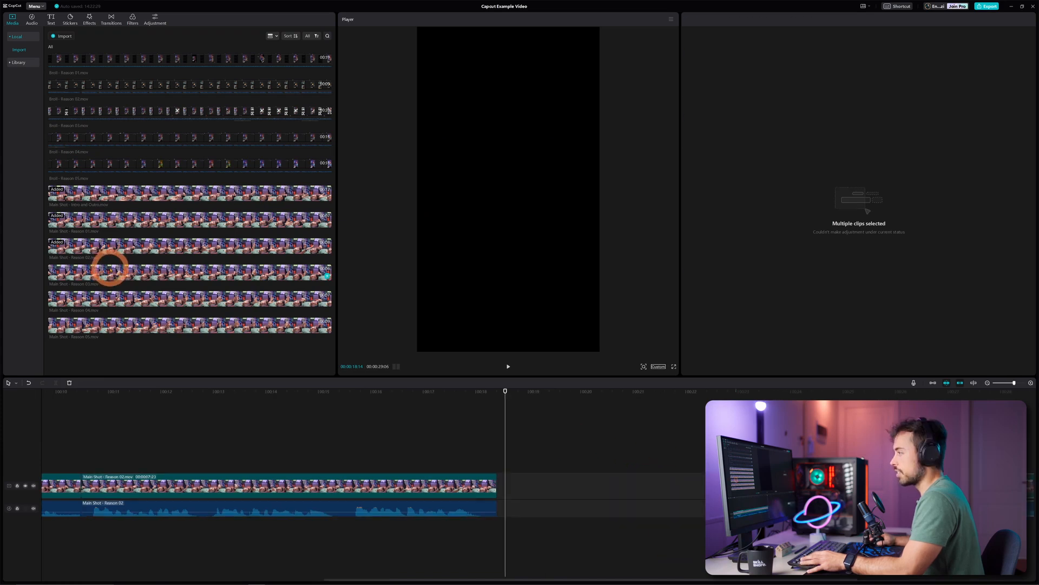
{"action": "left_click_drag", "start_coordinate": [110, 269], "coordinate": [510, 469]}
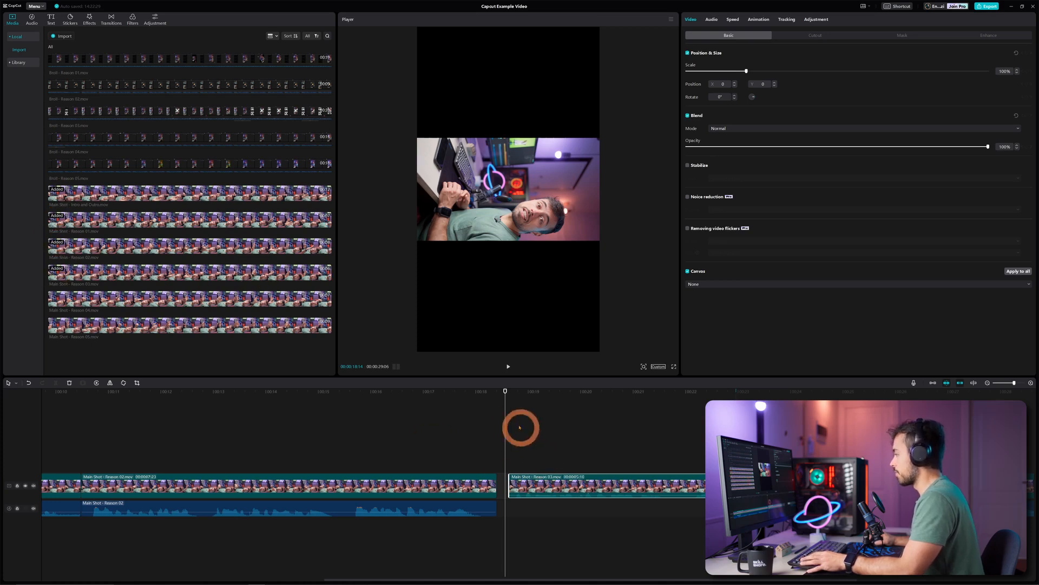
{"action": "right_click", "coordinate": [632, 485]}
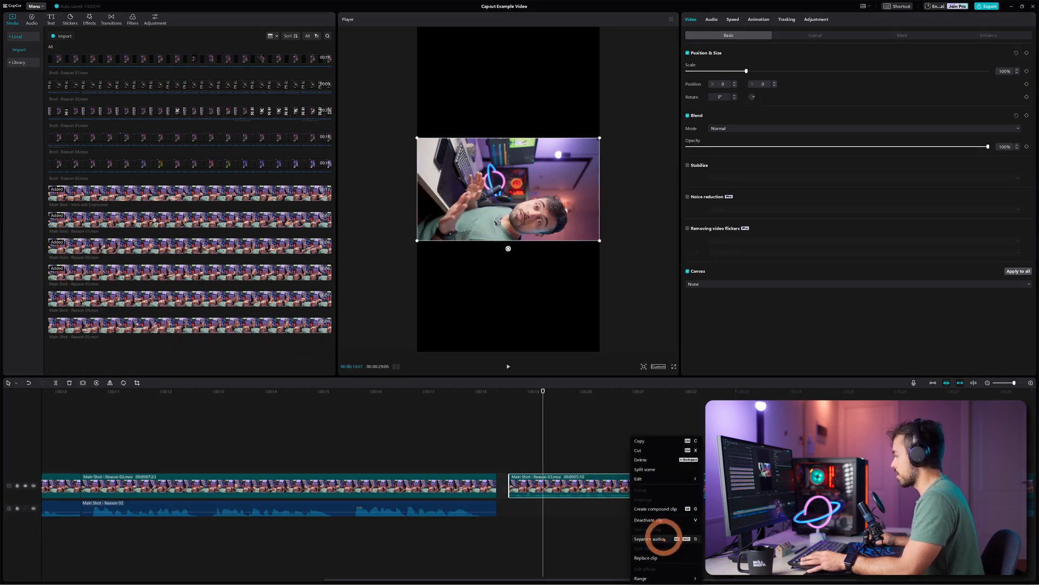
{"action": "left_click", "coordinate": [666, 537]}
{"action": "key", "text": "space"}
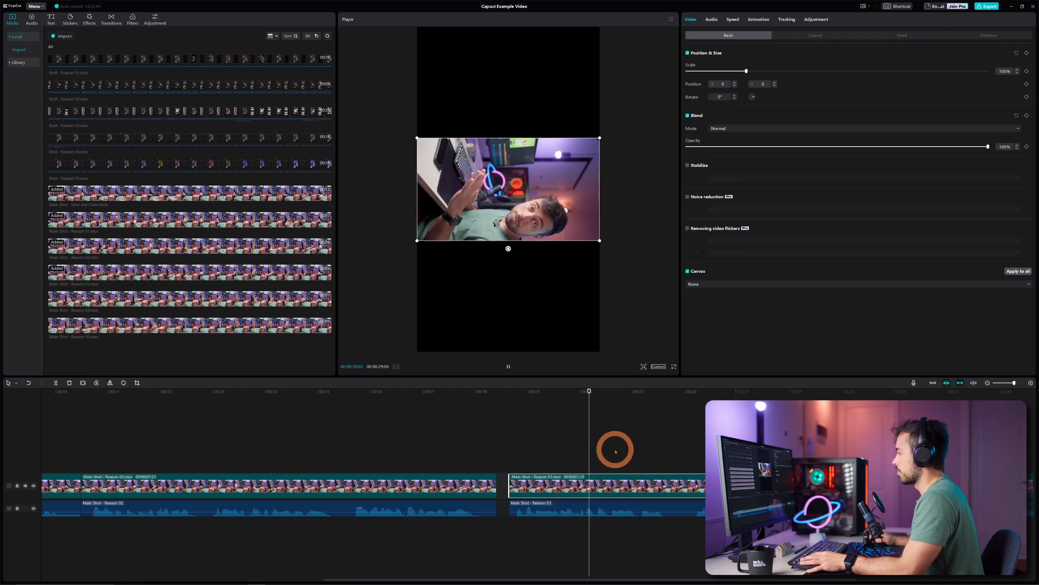
Add the Main Shot - Reason 04 and Reason 05 clips in sequence after Reason 03 on the main track.
{"action": "left_click_drag", "start_coordinate": [97, 297], "coordinate": [629, 450]}
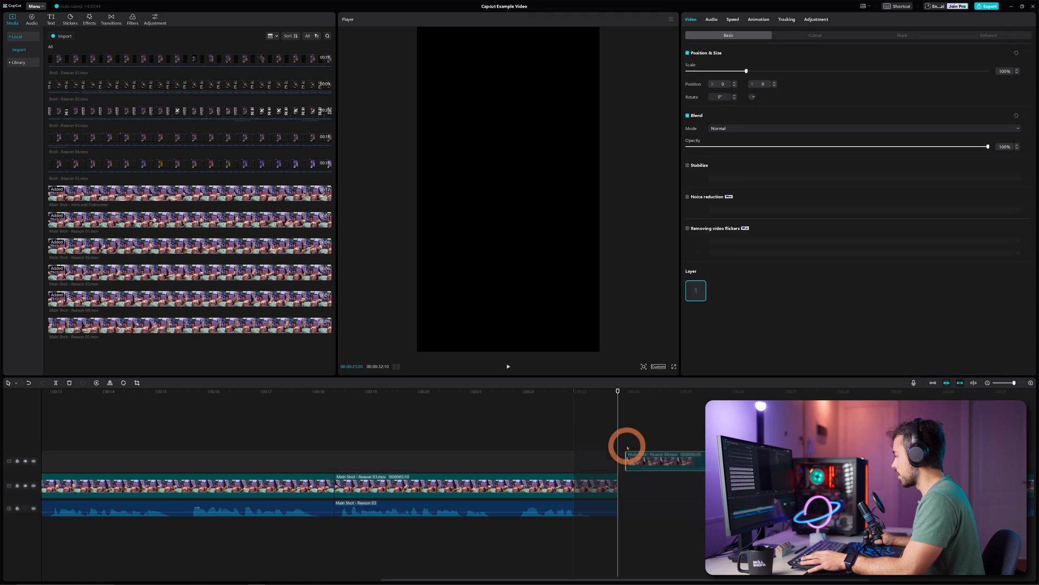
{"action": "scroll", "coordinate": [627, 446], "scroll_direction": "right", "scroll_amount": 4}
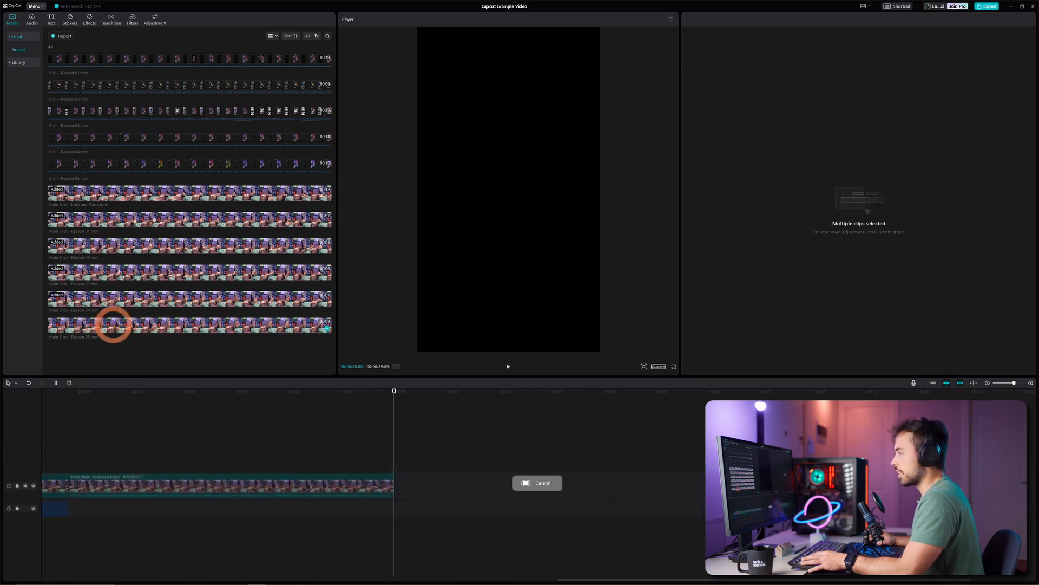
{"action": "left_click_drag", "start_coordinate": [113, 324], "coordinate": [396, 464]}
{"action": "left_click", "coordinate": [244, 389]}
{"action": "key", "text": "space"}
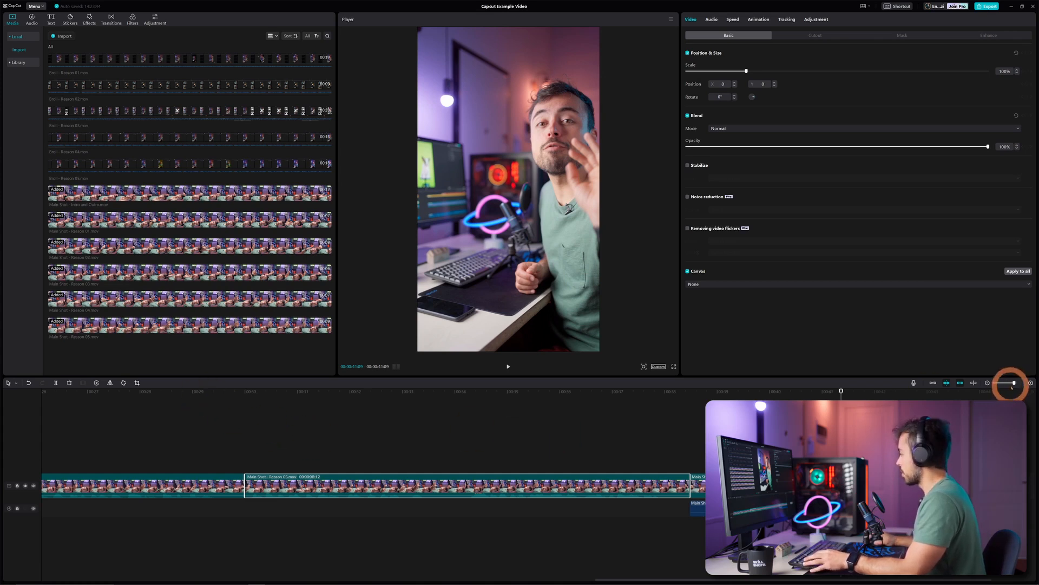
Check the assembled sequence and rotate the sideways Reason 03 clip counterclockwise to an upright portrait orientation.
{"action": "left_click_drag", "start_coordinate": [1012, 386], "coordinate": [1001, 384]}
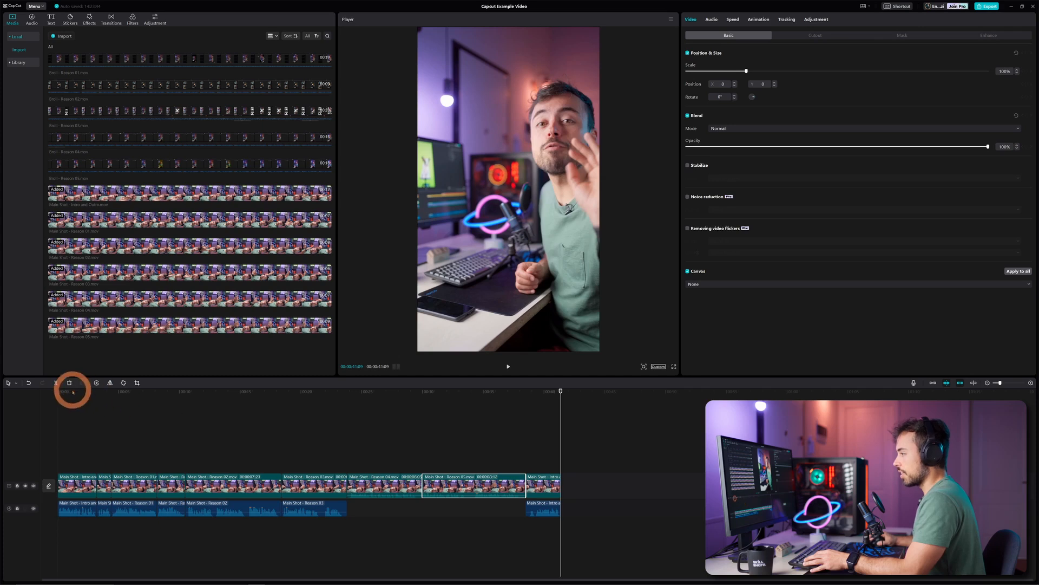
{"action": "left_click_drag", "start_coordinate": [73, 392], "coordinate": [33, 392]}
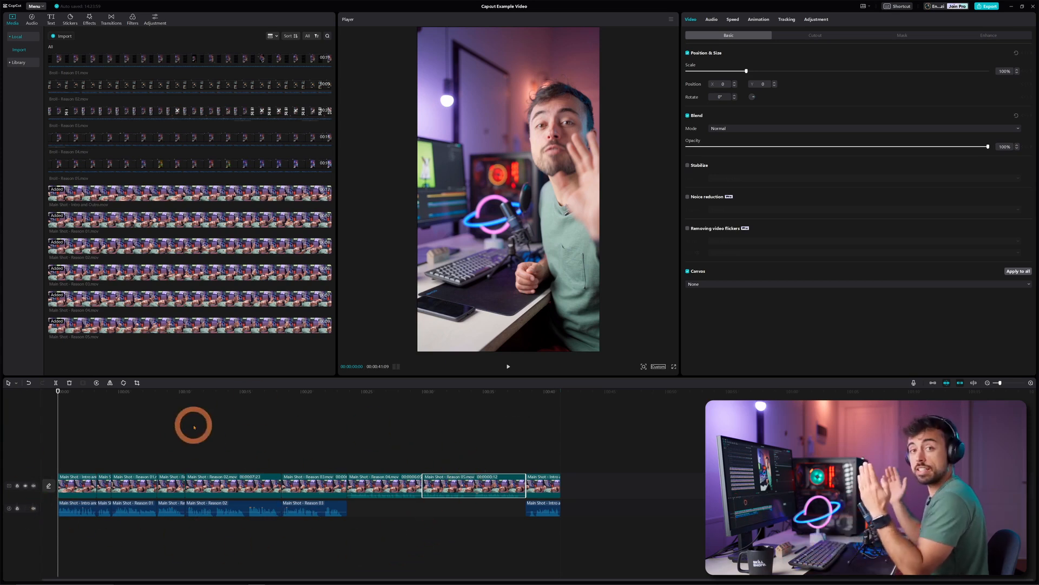
{"action": "left_click", "coordinate": [144, 392]}
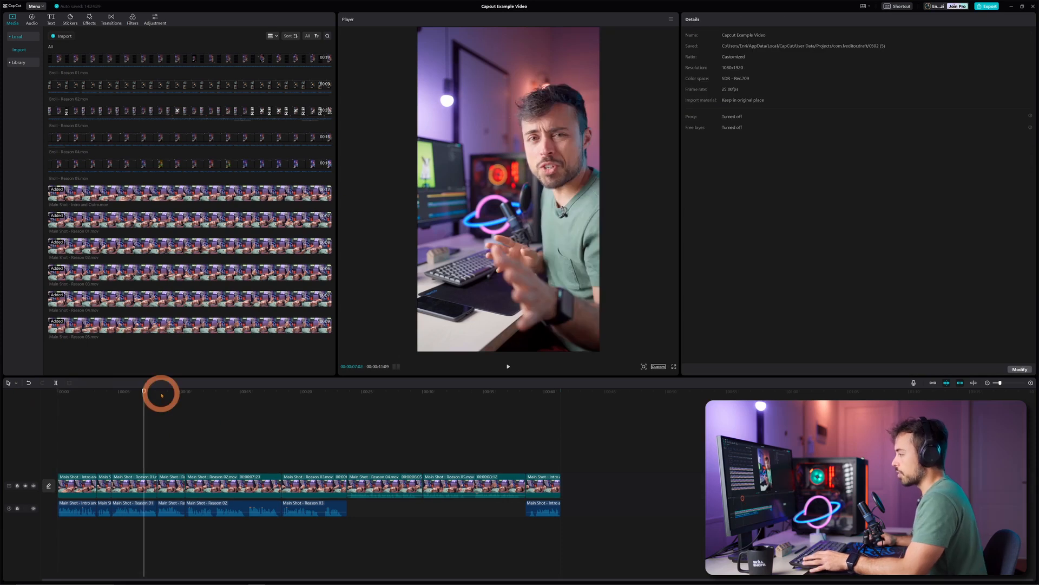
{"action": "left_click_drag", "start_coordinate": [162, 395], "coordinate": [210, 395]}
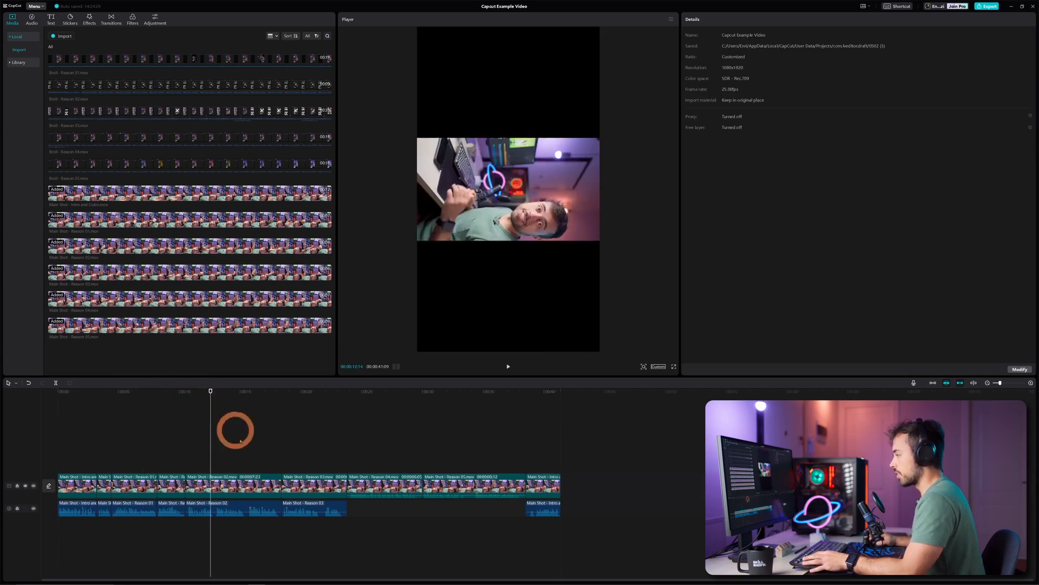
{"action": "left_click", "coordinate": [243, 483]}
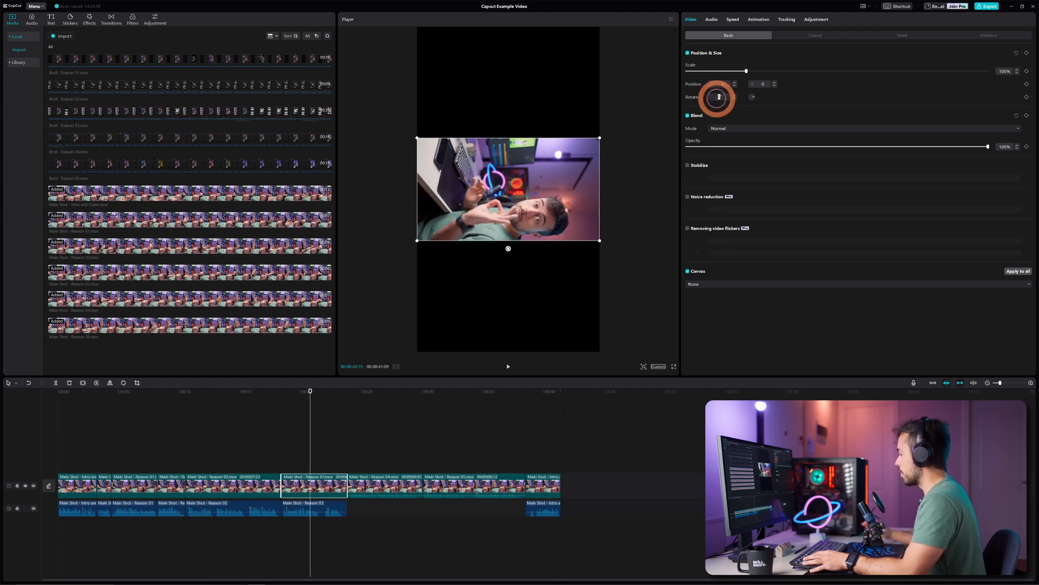
{"action": "left_click", "coordinate": [717, 98]}
{"action": "type", "text": "-9"}
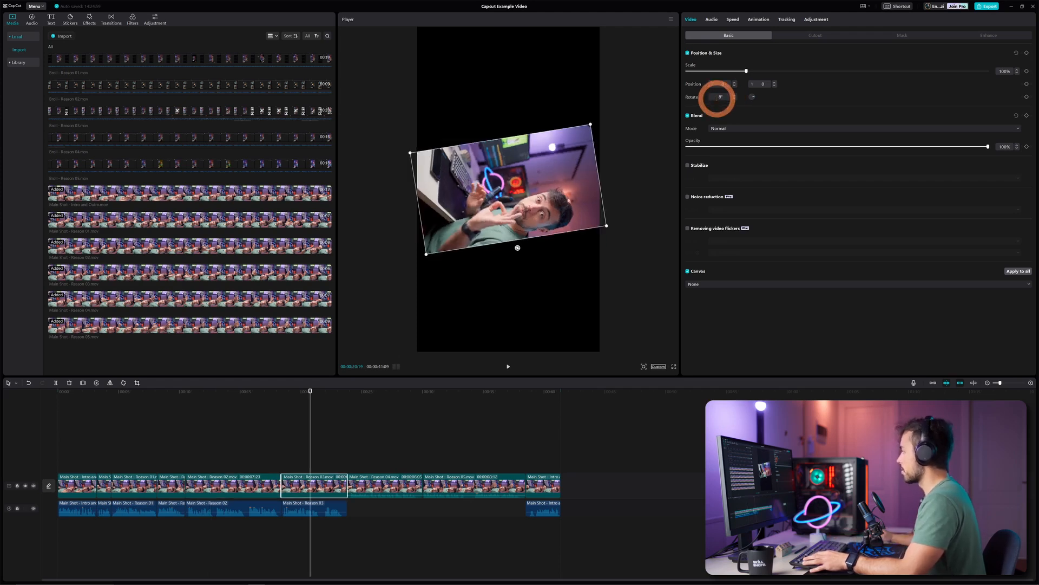
Keyframe the outro clip's scale from 177% at its start to 190% at 00:00:39:17.
{"action": "left_click", "coordinate": [641, 405]}
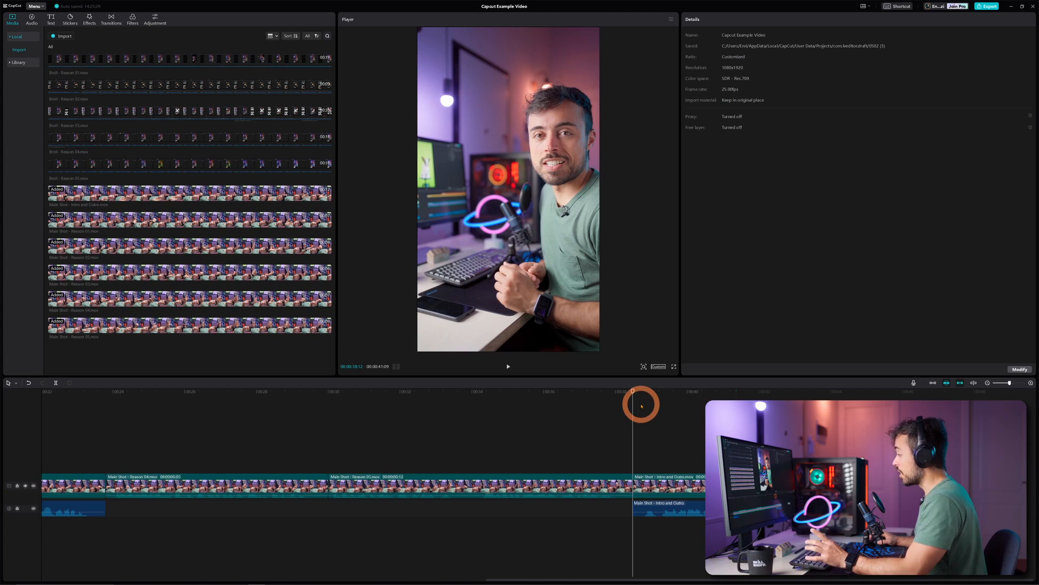
{"action": "left_click", "coordinate": [665, 480]}
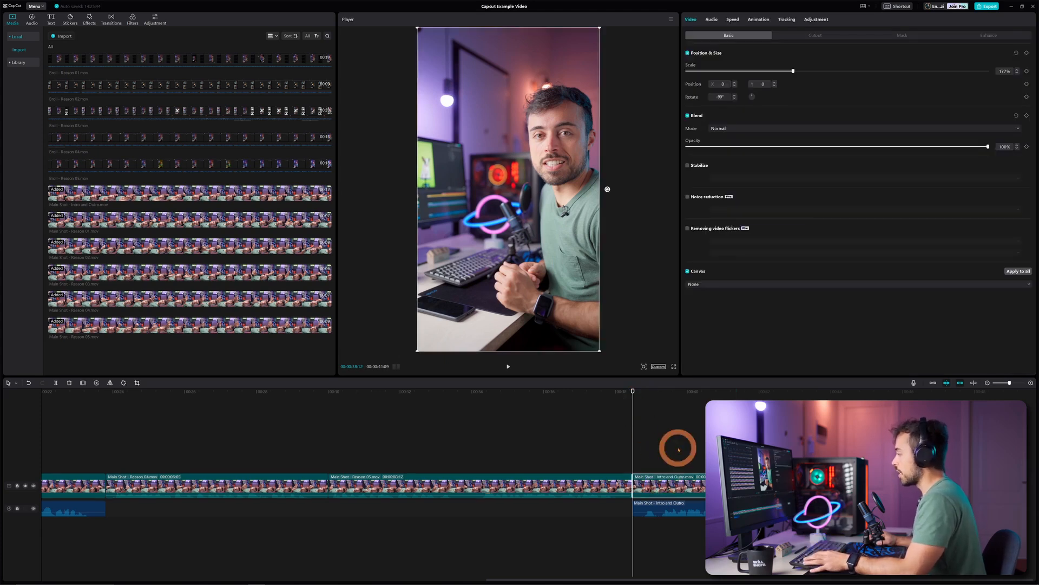
{"action": "left_click", "coordinate": [680, 454]}
{"action": "left_click", "coordinate": [646, 481]}
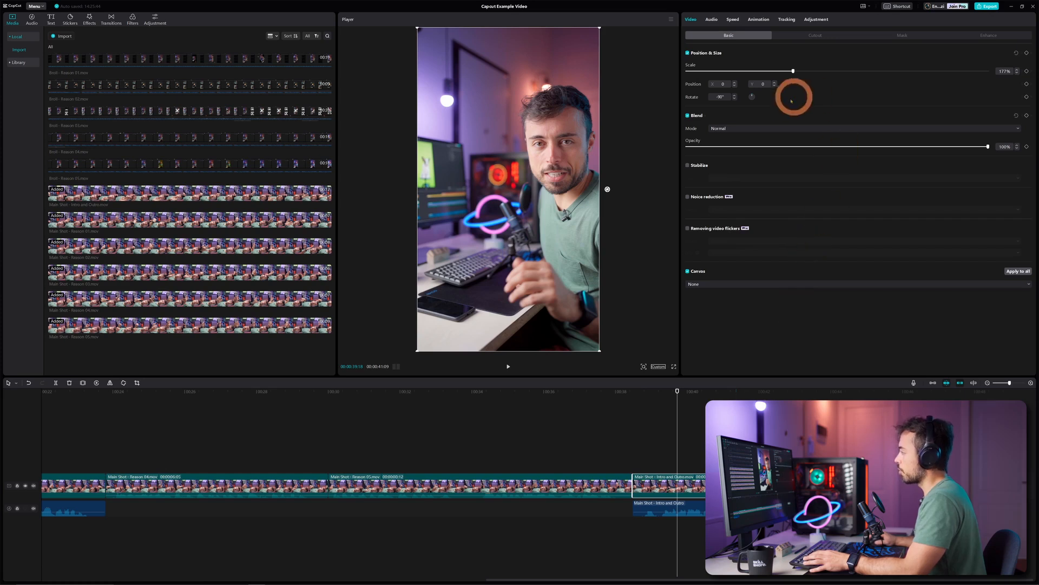
{"action": "left_click", "coordinate": [631, 393]}
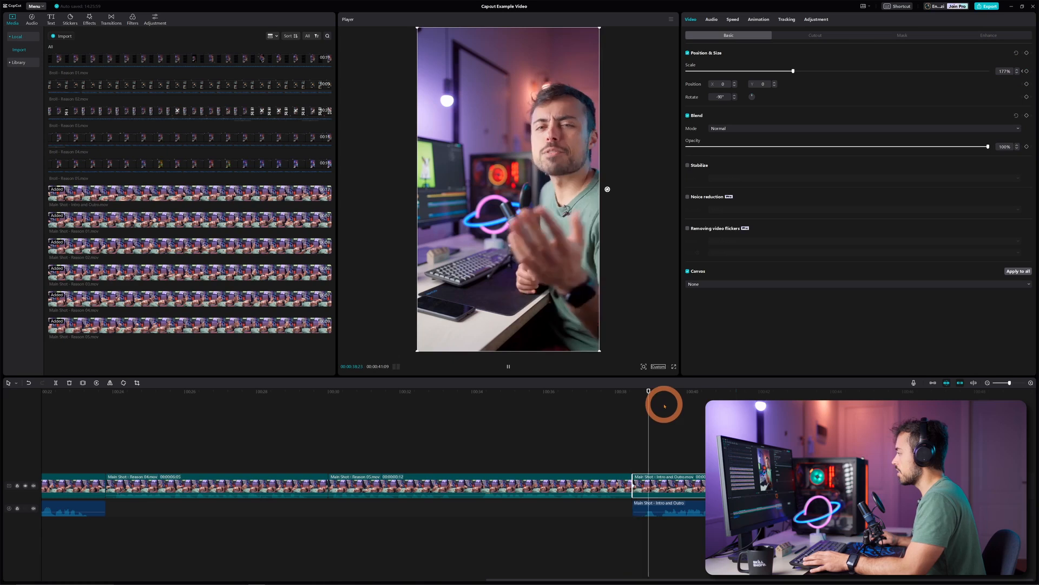
{"action": "key", "text": "space"}
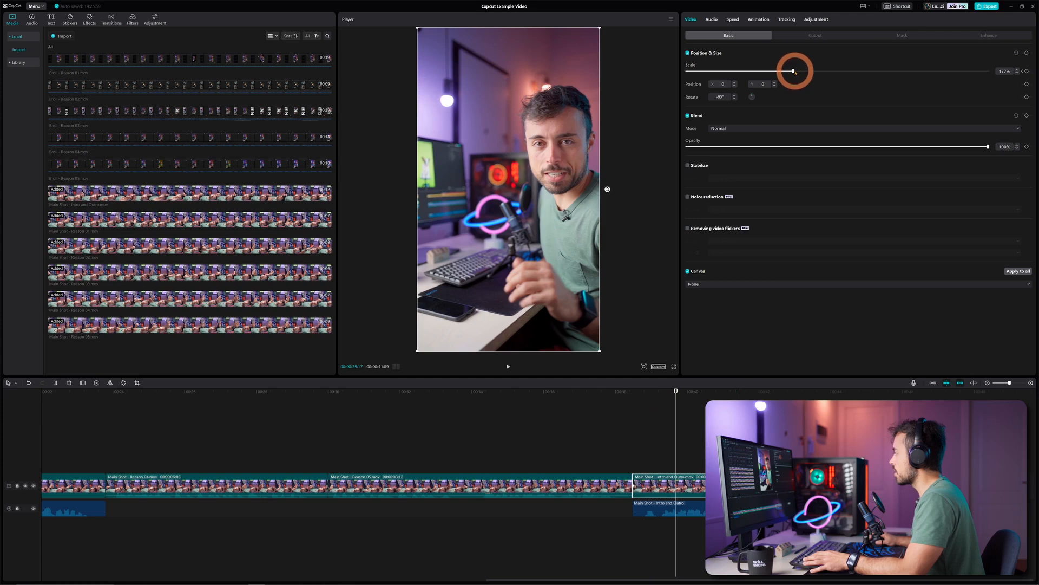
{"action": "left_click_drag", "start_coordinate": [793, 71], "coordinate": [800, 71]}
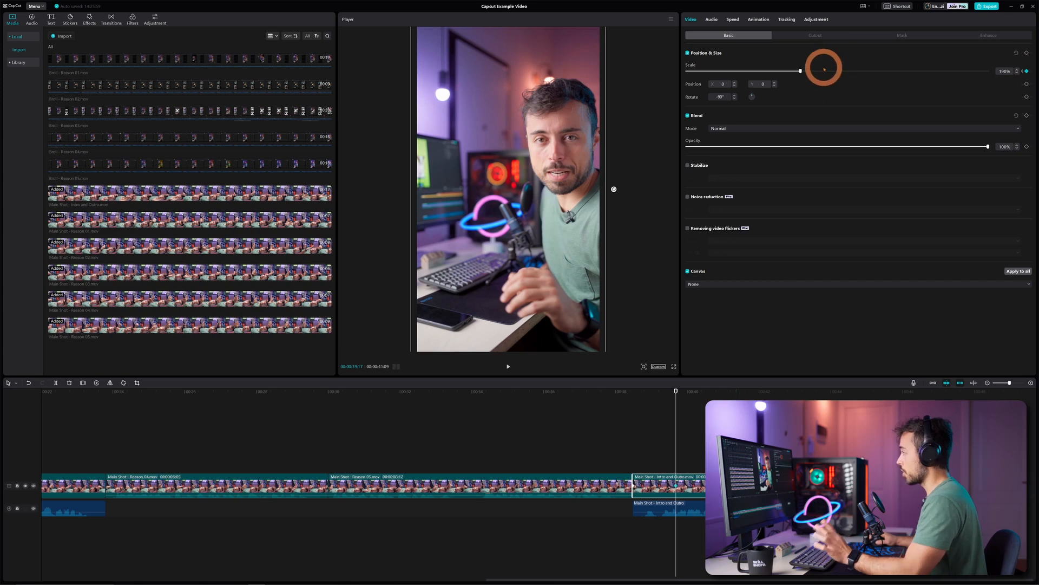
Hold the outro's scale with a 190% keyframe at 00:00:40:08 and return it to 177% at 00:00:40:17.
{"action": "key", "text": "space"}
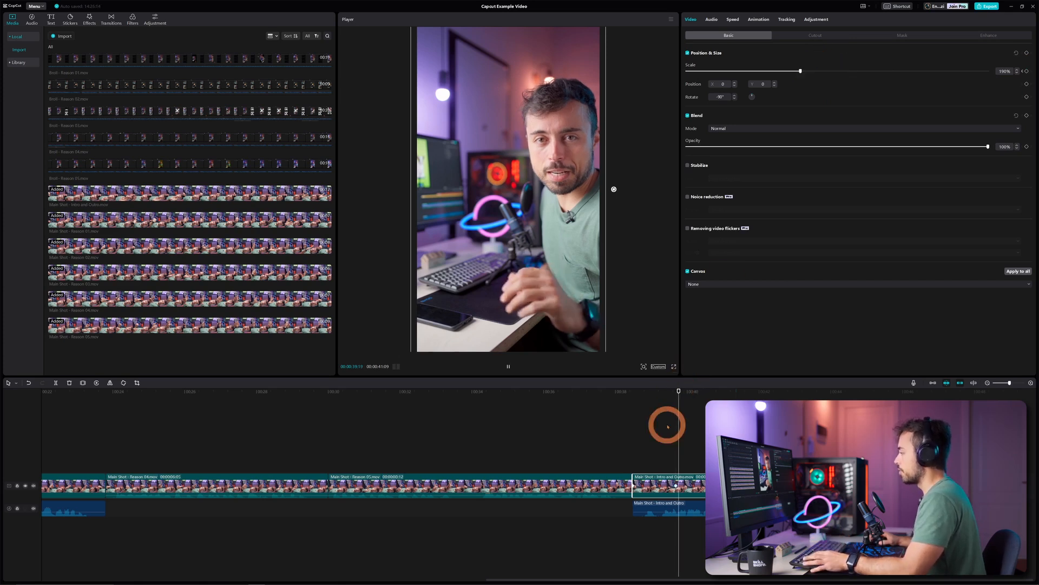
{"action": "key", "text": "space"}
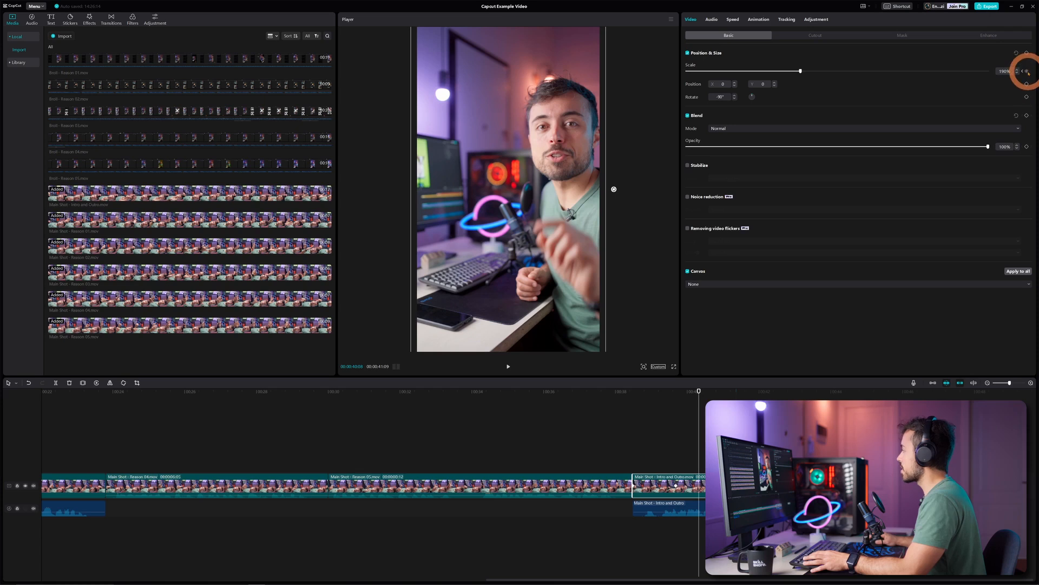
{"action": "key", "text": "space"}
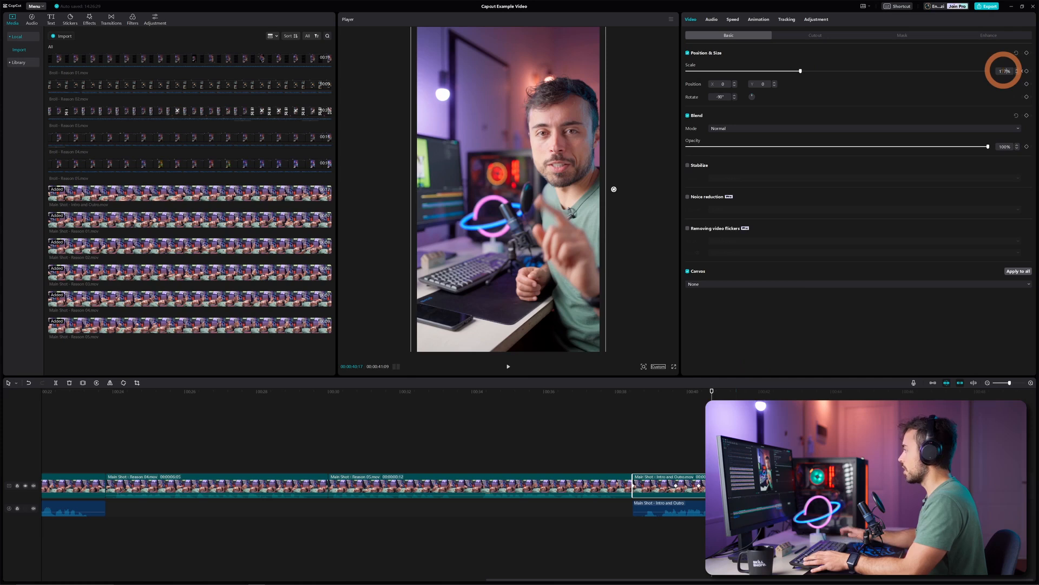
{"action": "key", "text": "Return"}
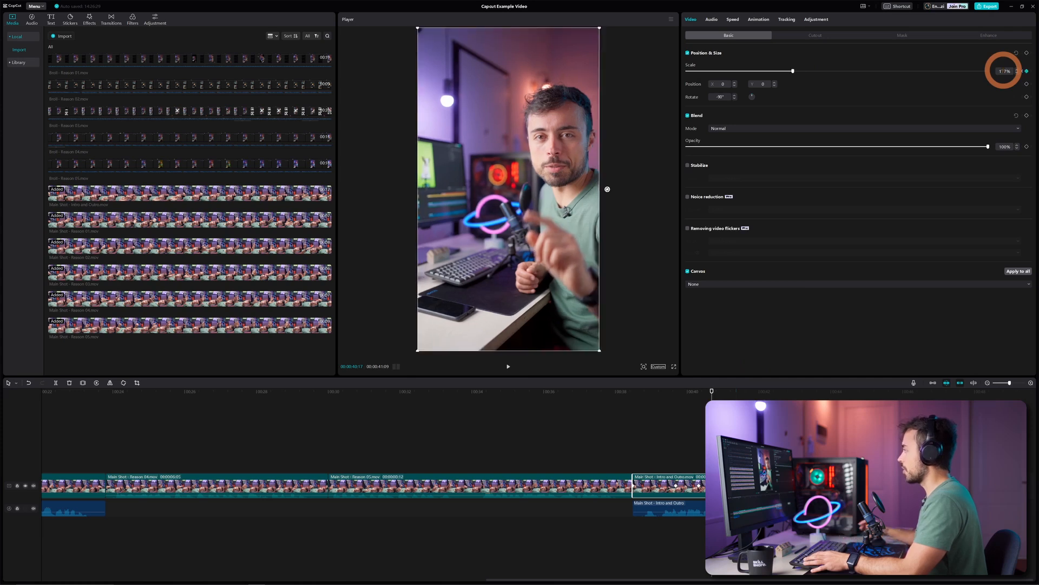
Play the outro clip from its start to review the keyframed zoom in and zoom out.
{"action": "left_click", "coordinate": [628, 394]}
{"action": "key", "text": "space"}
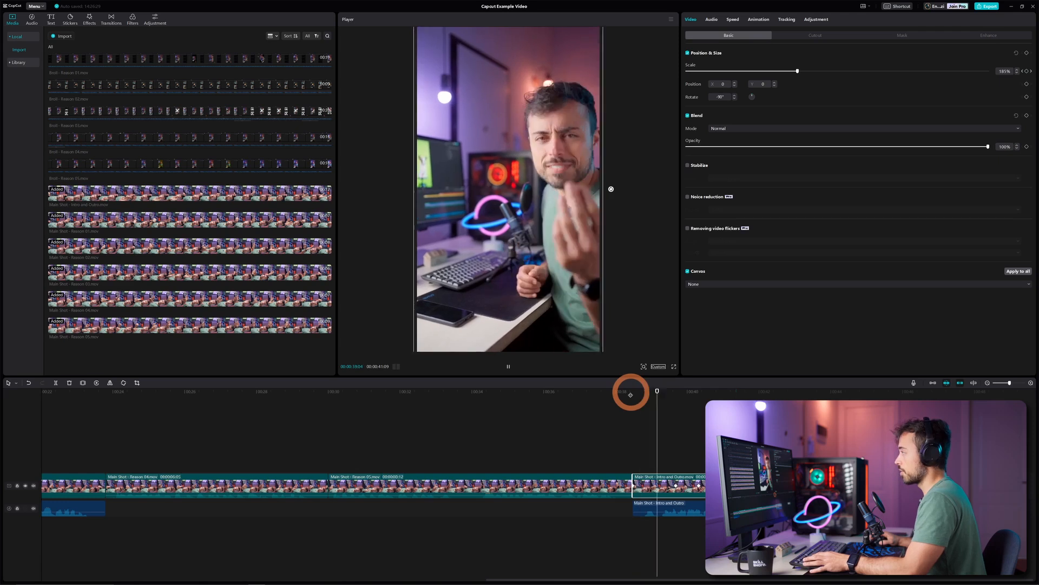
{"action": "key", "text": "space"}
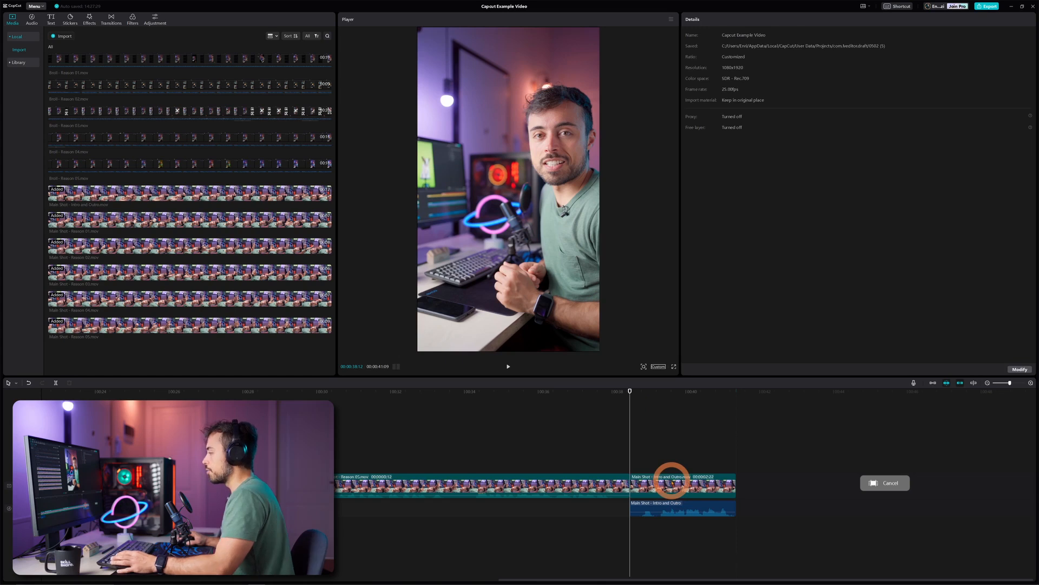
{"action": "left_click", "coordinate": [672, 481]}
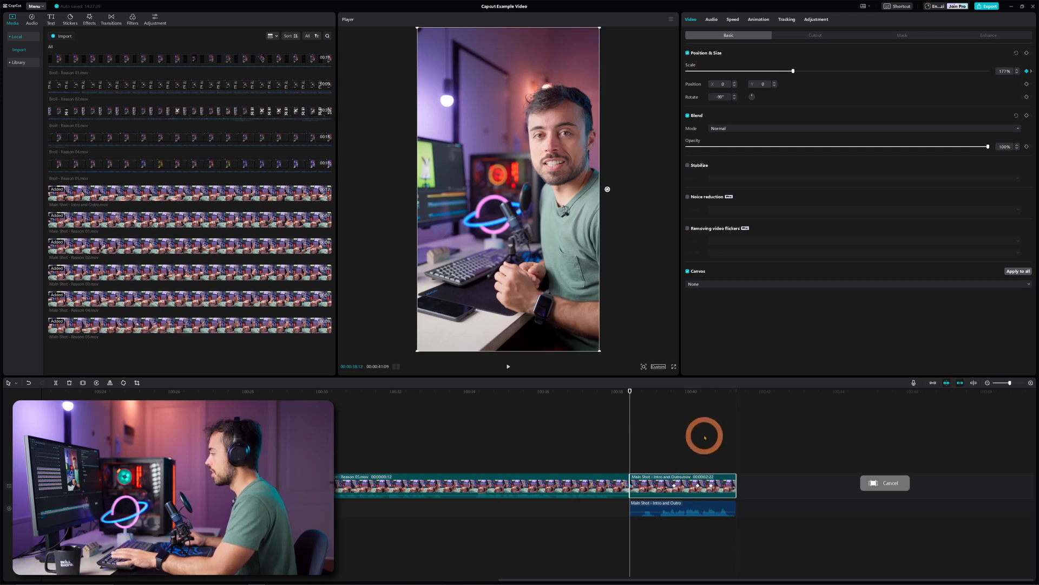
{"action": "key", "text": "space"}
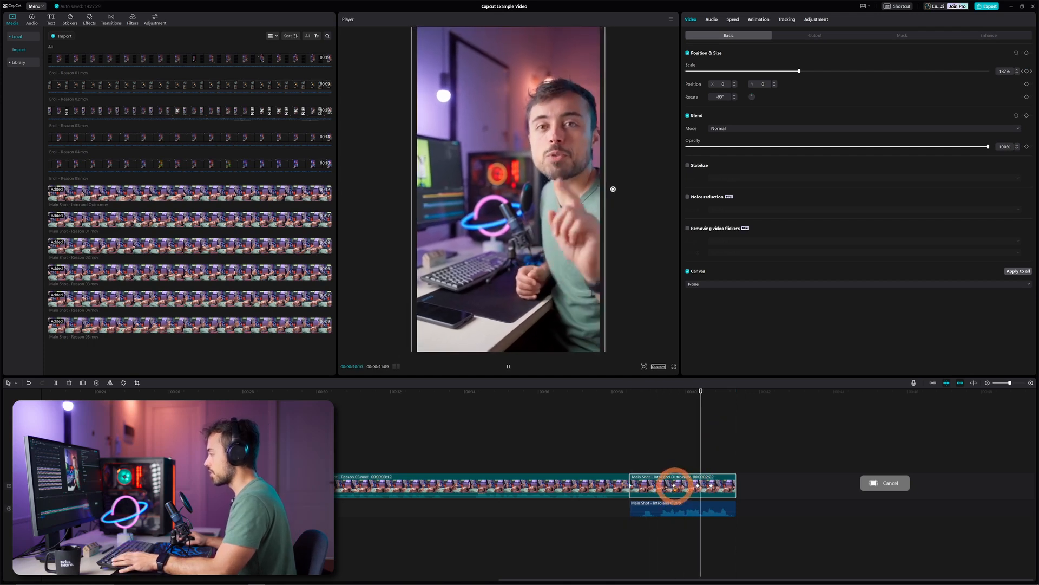
{"action": "key", "text": "space"}
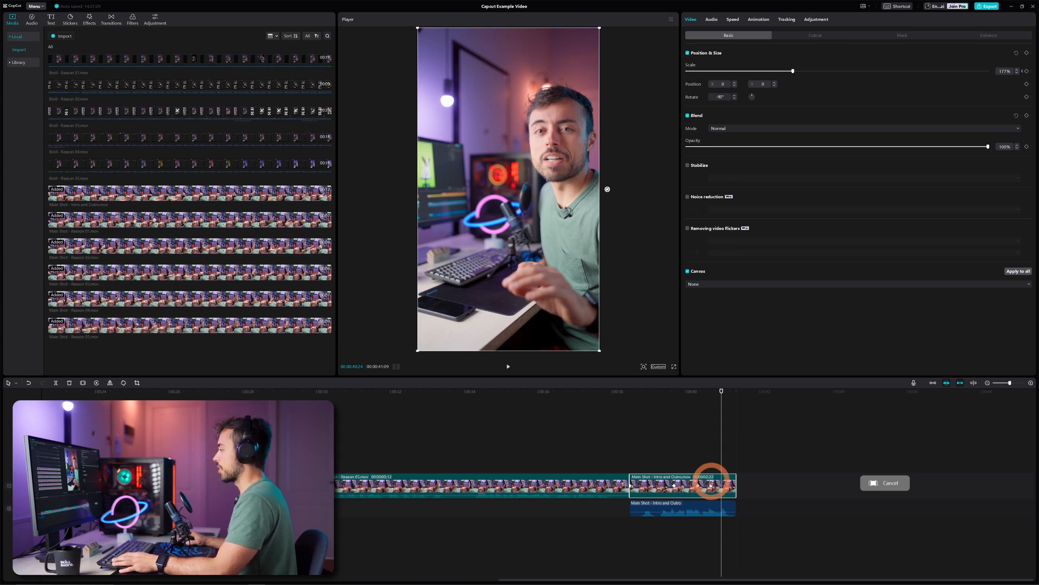
Place Broll - Reason 01.mov on a track above the main clips, starting at about 00:00:05.
{"action": "scroll", "coordinate": [615, 408], "scroll_direction": "down", "scroll_amount": 5}
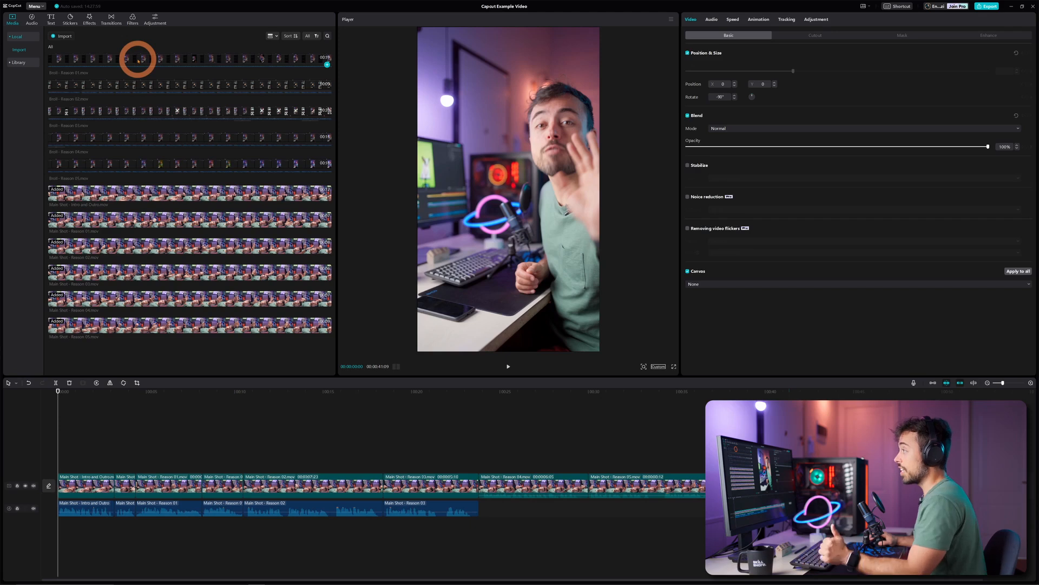
{"action": "left_click_drag", "start_coordinate": [138, 61], "coordinate": [99, 396]}
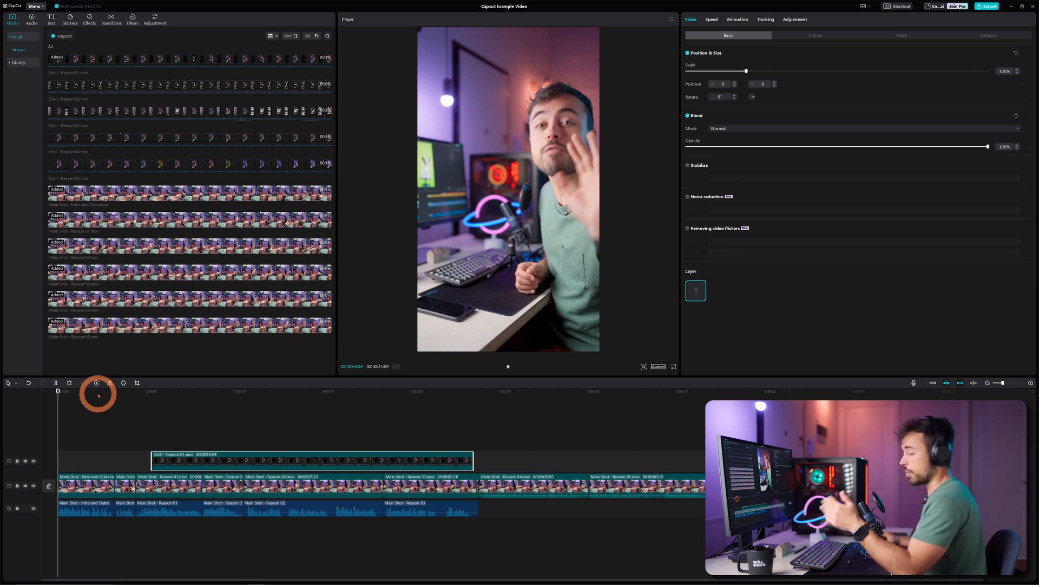
{"action": "left_click", "coordinate": [301, 394]}
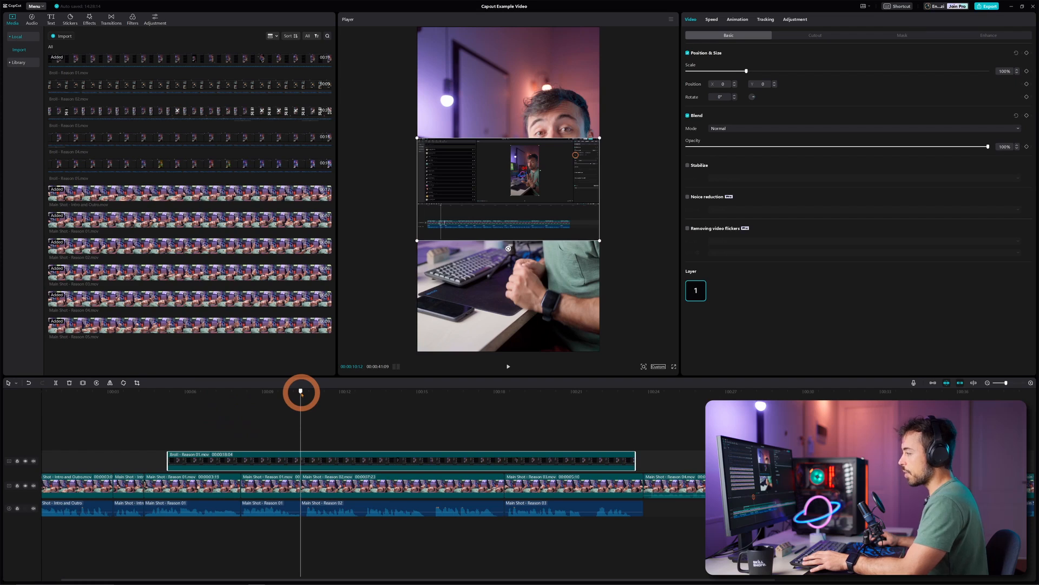
{"action": "left_click", "coordinate": [173, 400]}
{"action": "left_click_drag", "start_coordinate": [155, 392], "coordinate": [142, 394]}
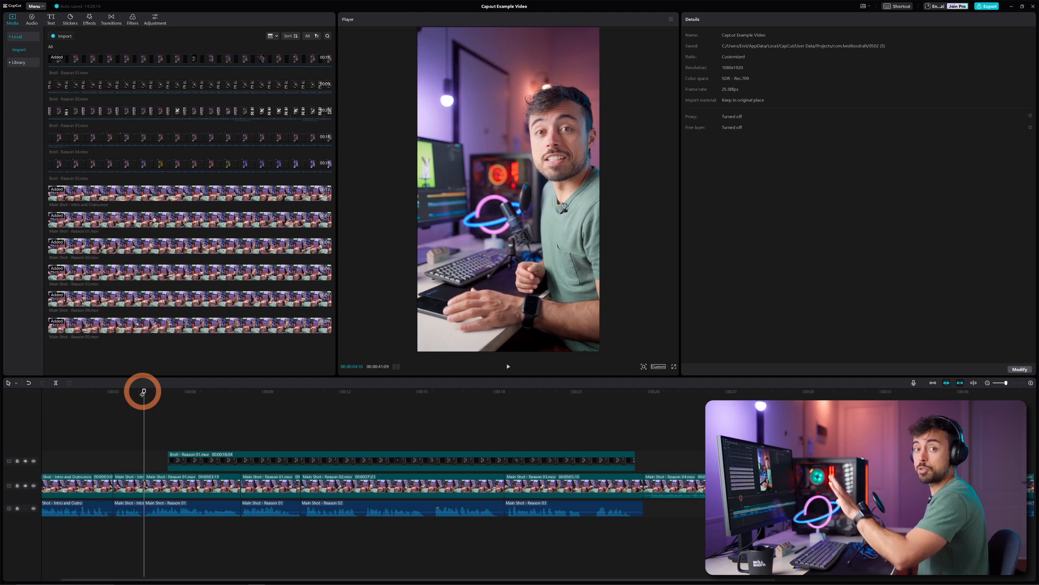
Trim the start of the Reason 01 B-roll to about 00:00:08:19 and split the clip at 00:00:11:12.
{"action": "left_click", "coordinate": [169, 390]}
{"action": "left_click", "coordinate": [189, 394]}
{"action": "left_click_drag", "start_coordinate": [188, 393], "coordinate": [255, 390]}
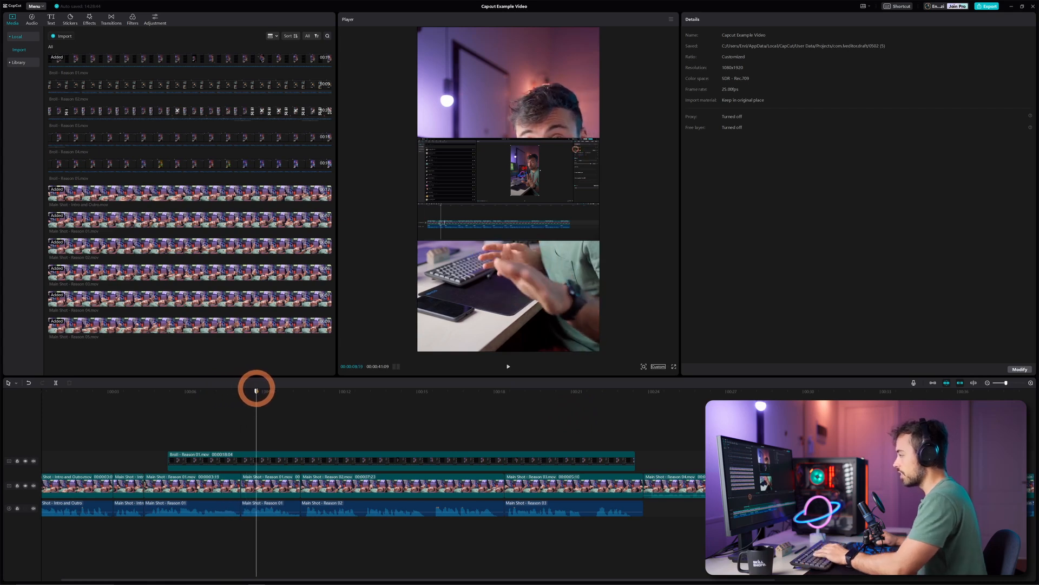
{"action": "left_click_drag", "start_coordinate": [168, 459], "coordinate": [250, 456]}
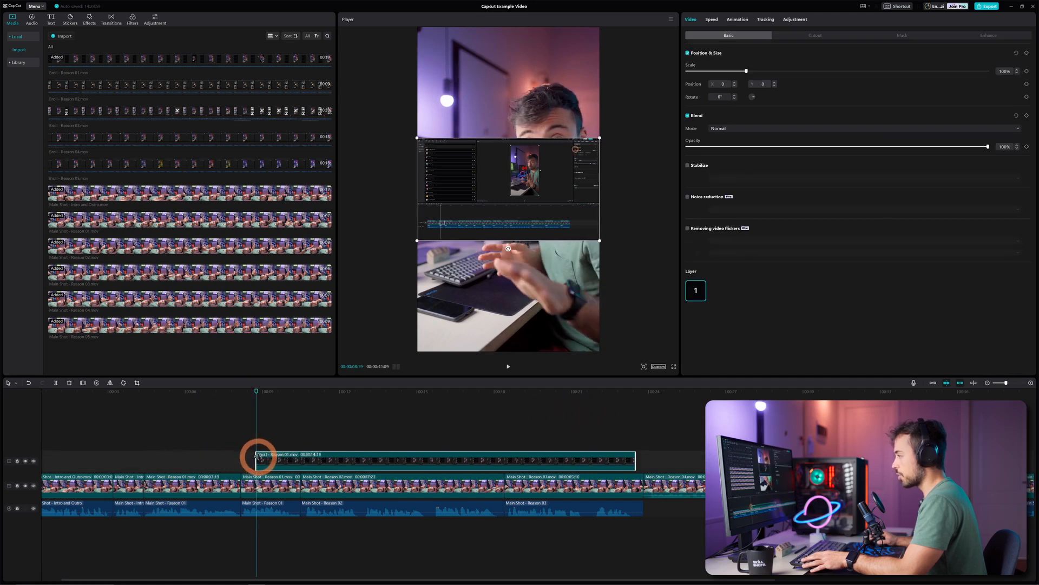
{"action": "left_click_drag", "start_coordinate": [255, 391], "coordinate": [326, 395]}
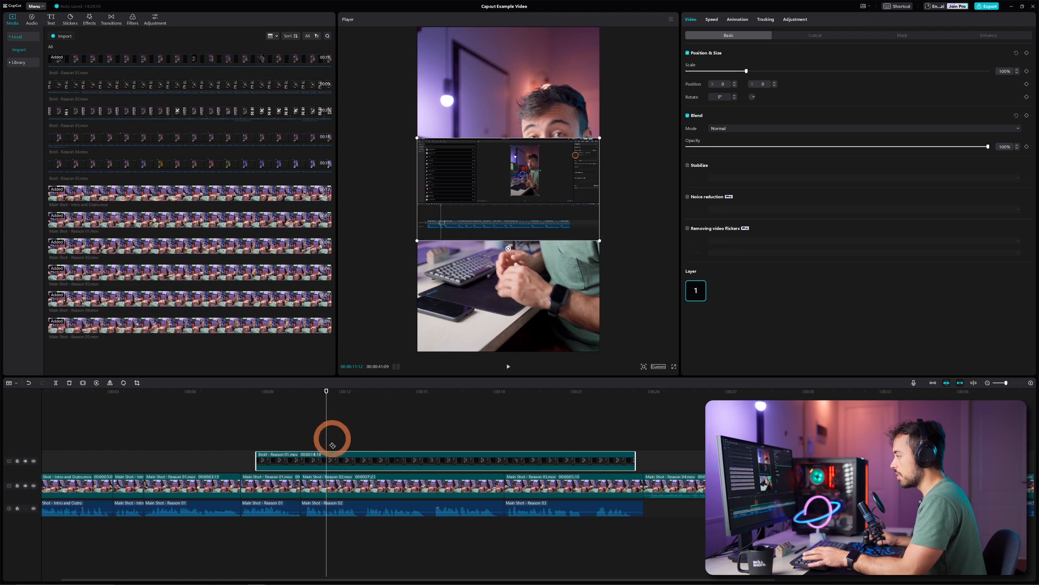
{"action": "left_click", "coordinate": [328, 461]}
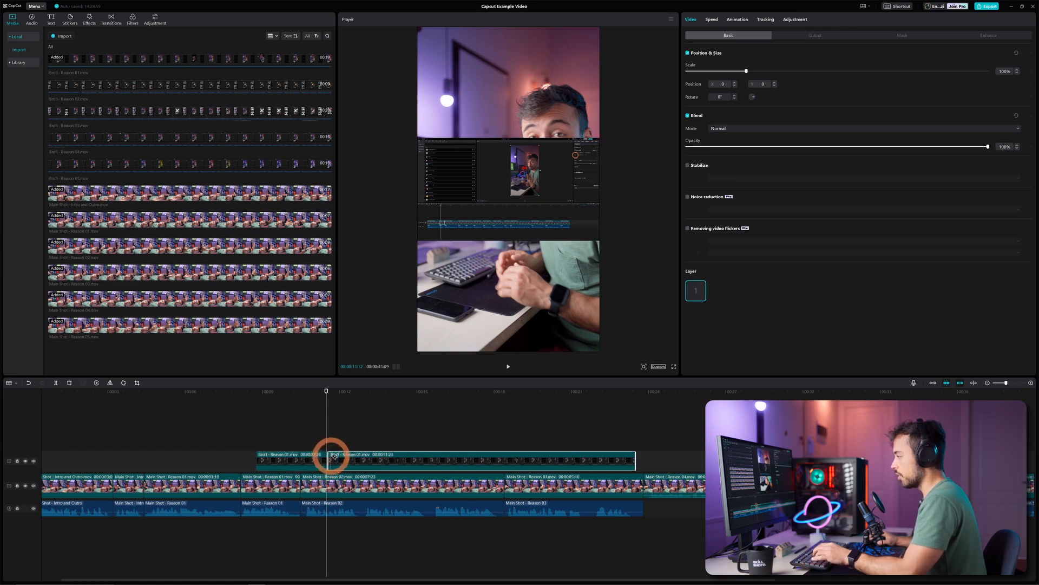
Trim the start of the second Reason 01 B-roll piece to about 00:00:13.
{"action": "left_click_drag", "start_coordinate": [332, 394], "coordinate": [365, 393]}
{"action": "left_click", "coordinate": [294, 458]}
{"action": "left_click", "coordinate": [342, 460]}
{"action": "left_click", "coordinate": [305, 461]}
{"action": "left_click", "coordinate": [345, 461]}
{"action": "left_click", "coordinate": [338, 455]}
{"action": "left_click_drag", "start_coordinate": [328, 456], "coordinate": [366, 457]}
Trim the second B-roll piece's end to about 00:00:20 and move the first piece to start at about 00:00:05.
{"action": "left_click", "coordinate": [486, 393]}
{"action": "left_click_drag", "start_coordinate": [486, 395], "coordinate": [556, 395]}
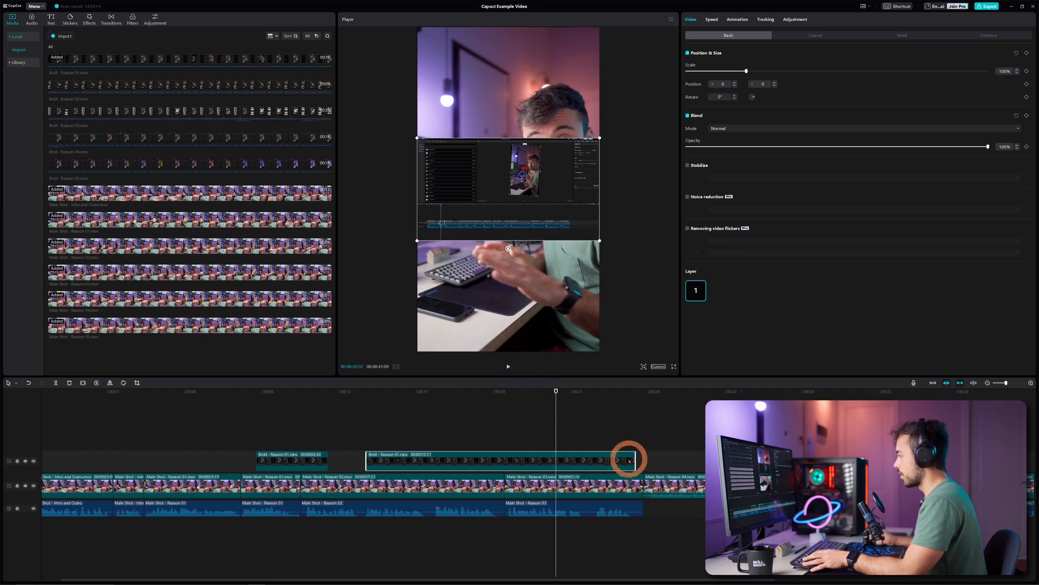
{"action": "left_click_drag", "start_coordinate": [635, 459], "coordinate": [556, 458]}
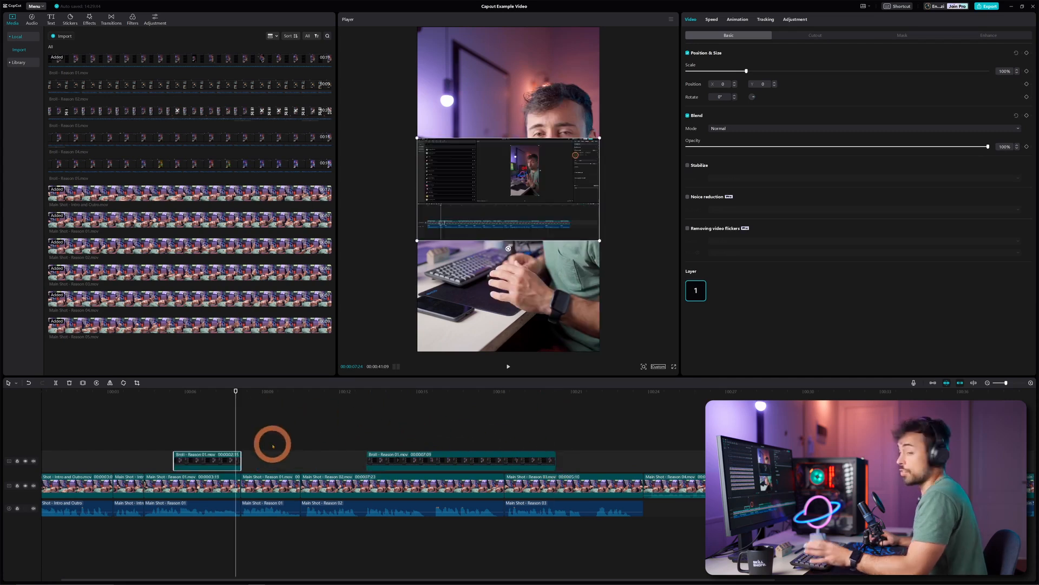
{"action": "left_click_drag", "start_coordinate": [202, 421], "coordinate": [437, 463]}
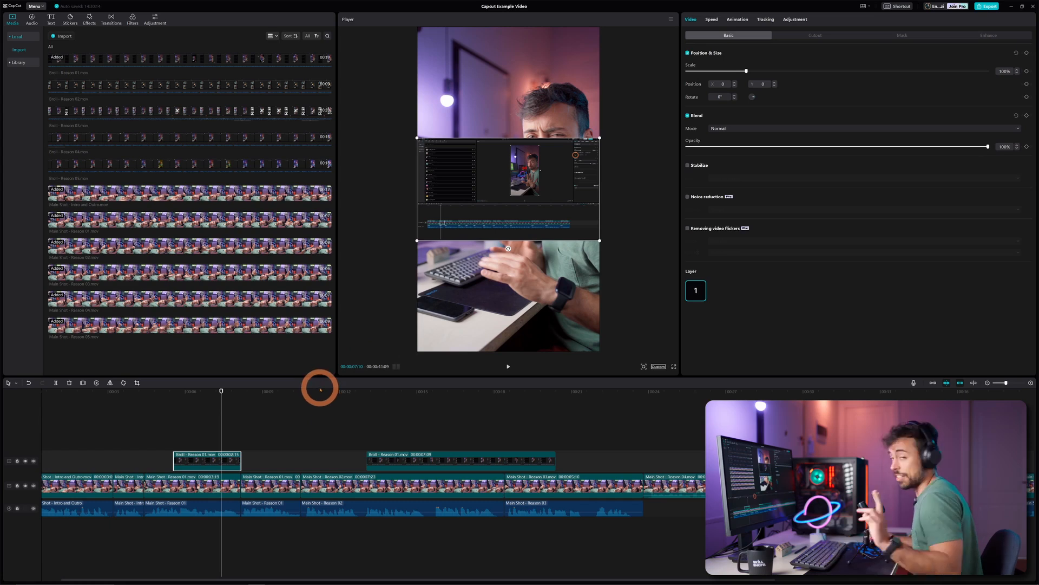
Try a speed of 5.0x on the first B-roll piece, then settle on 1.4x so that it ends at the playhead.
{"action": "left_click", "coordinate": [717, 21]}
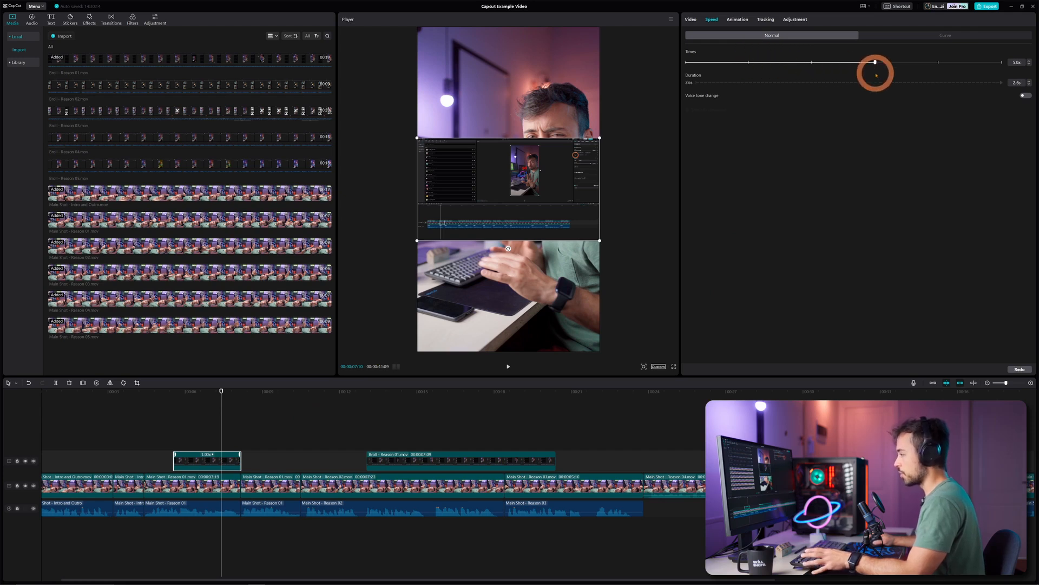
{"action": "left_click_drag", "start_coordinate": [875, 74], "coordinate": [875, 68]}
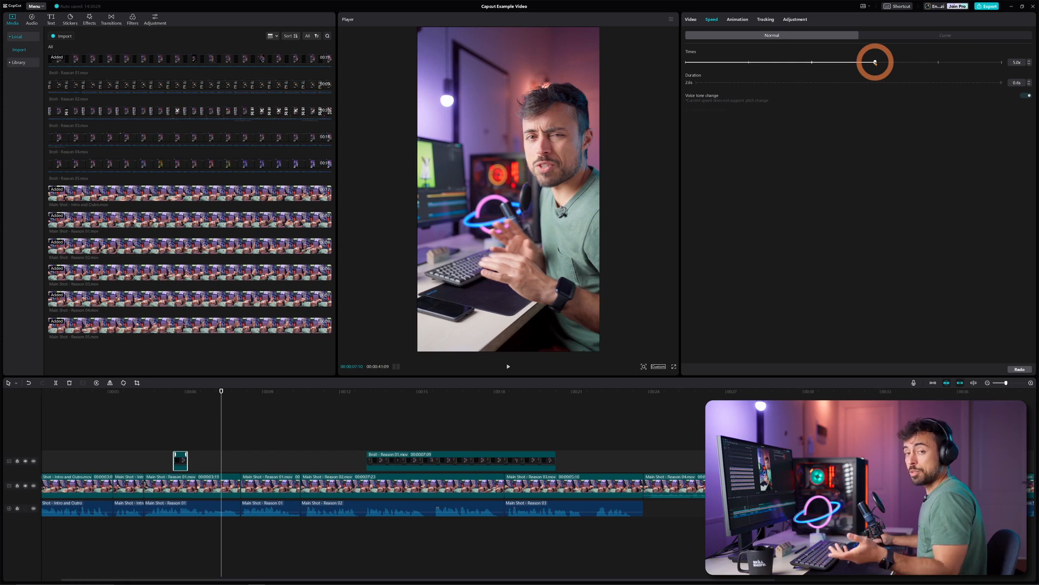
{"action": "left_click_drag", "start_coordinate": [875, 62], "coordinate": [749, 63]}
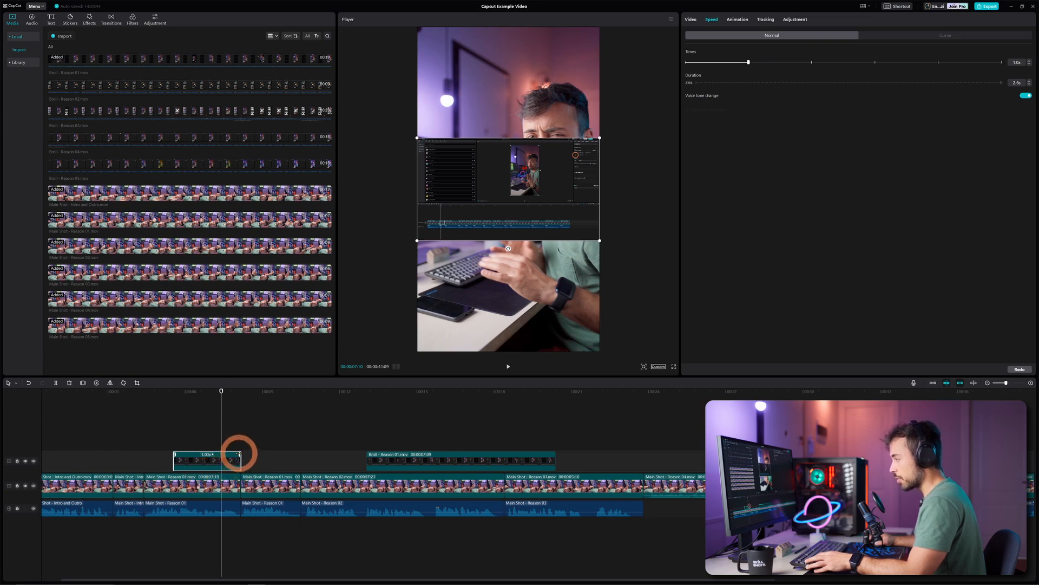
{"action": "mouse_move", "coordinate": [221, 455]}
{"action": "left_mouse_down"}
{"action": "mouse_move", "coordinate": [202, 454]}
{"action": "mouse_move", "coordinate": [236, 457]}
{"action": "mouse_move", "coordinate": [216, 456]}
{"action": "left_mouse_up"}
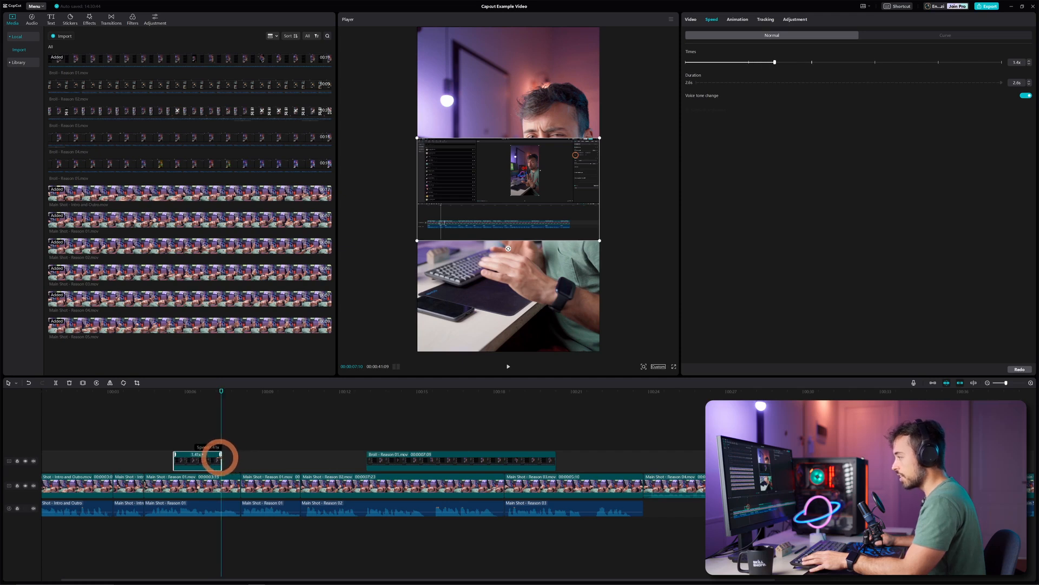
{"action": "left_click_drag", "start_coordinate": [220, 458], "coordinate": [220, 458]}
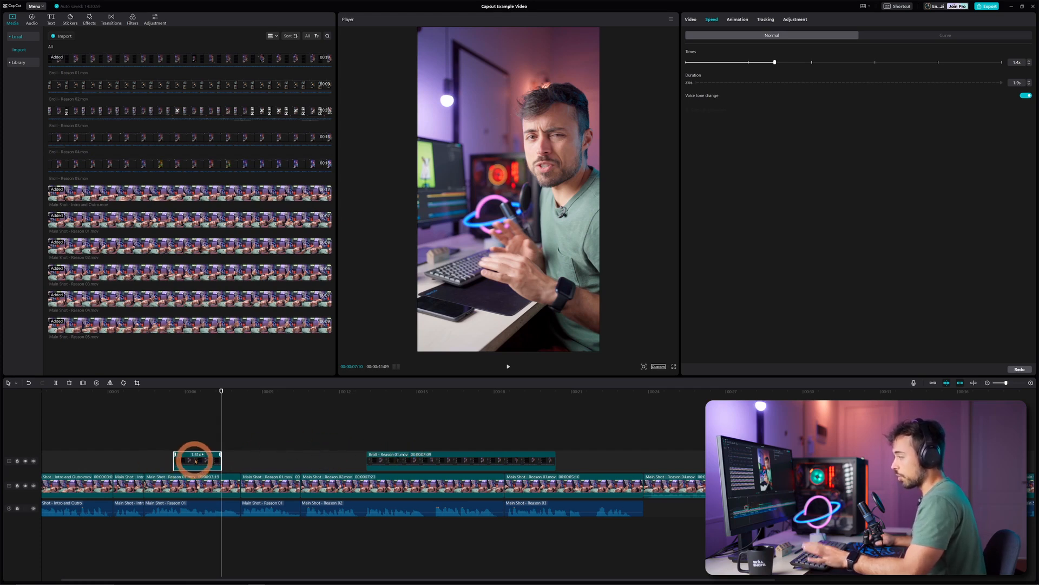
Place the second B-roll piece directly after the first at 4.0x speed and play the section back.
{"action": "left_click_drag", "start_coordinate": [460, 458], "coordinate": [318, 456]}
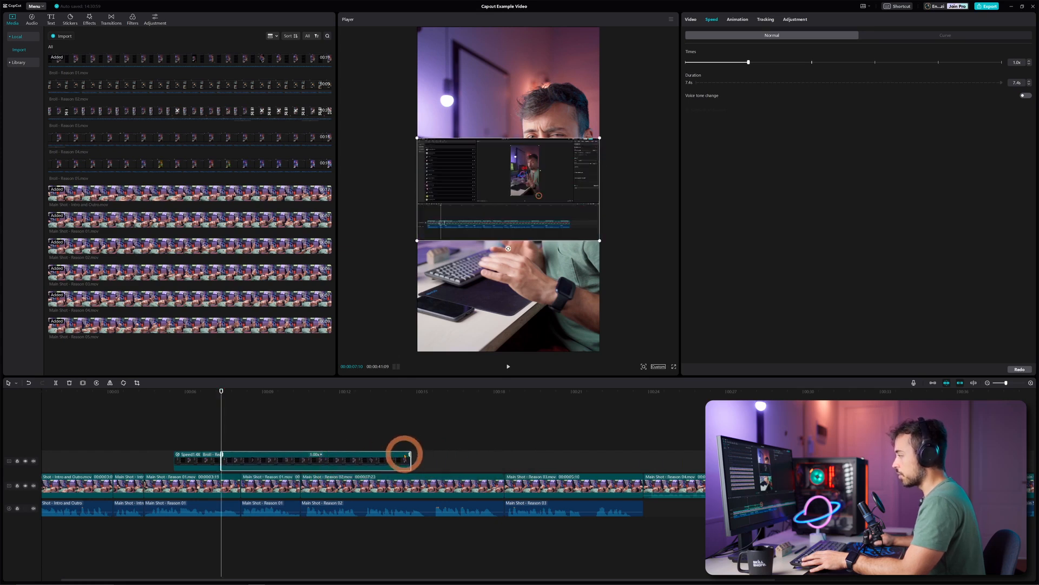
{"action": "left_click_drag", "start_coordinate": [410, 454], "coordinate": [270, 454]}
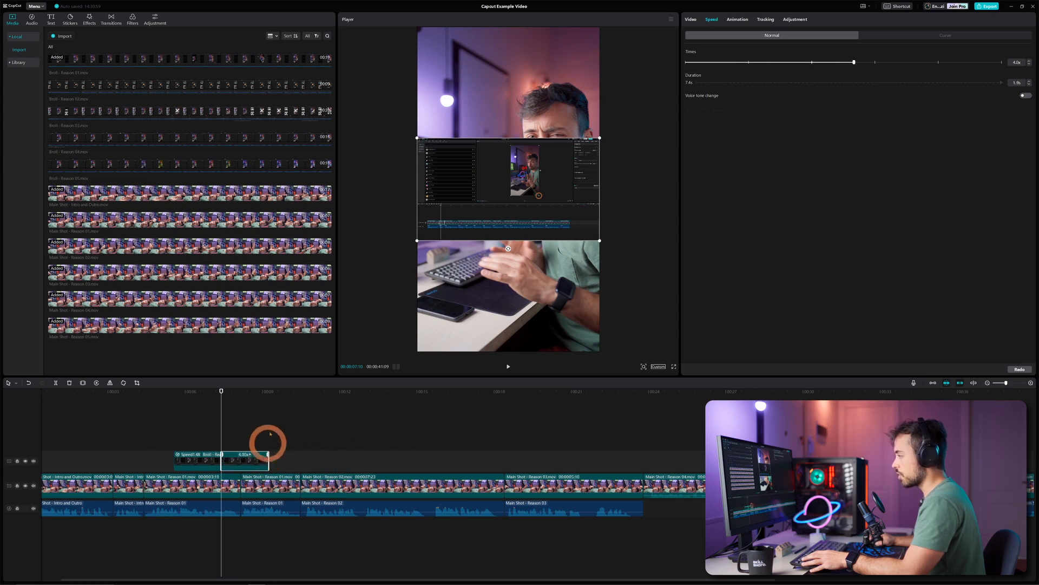
{"action": "left_click", "coordinate": [267, 392]}
{"action": "left_click", "coordinate": [300, 417]}
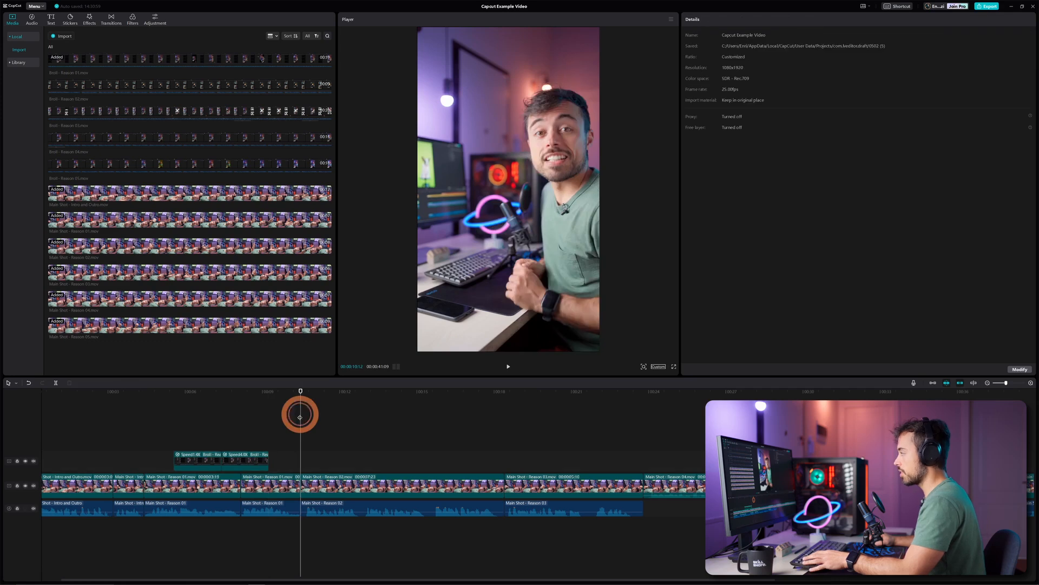
{"action": "left_click", "coordinate": [152, 399]}
{"action": "key", "text": "space"}
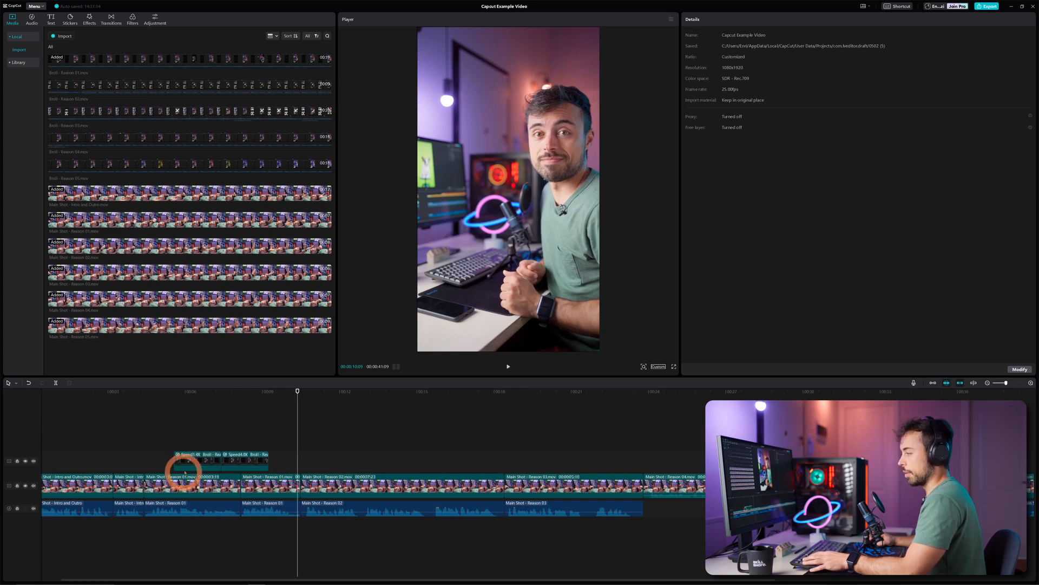
Enlarge and position the first B-roll piece so its Position & Size settings fill the vertical frame, and play it back.
{"action": "left_click", "coordinate": [188, 395]}
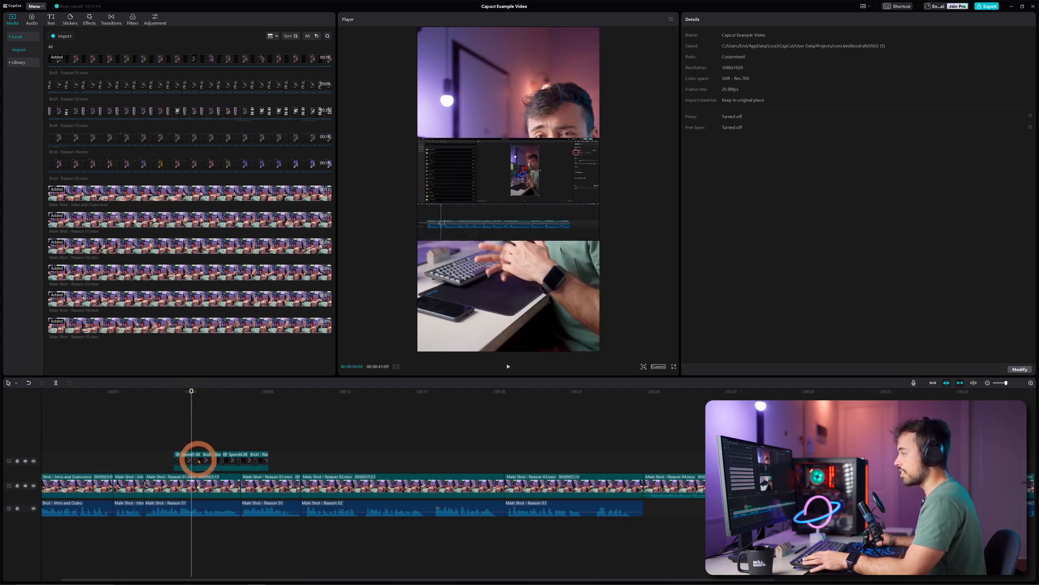
{"action": "left_click", "coordinate": [198, 459]}
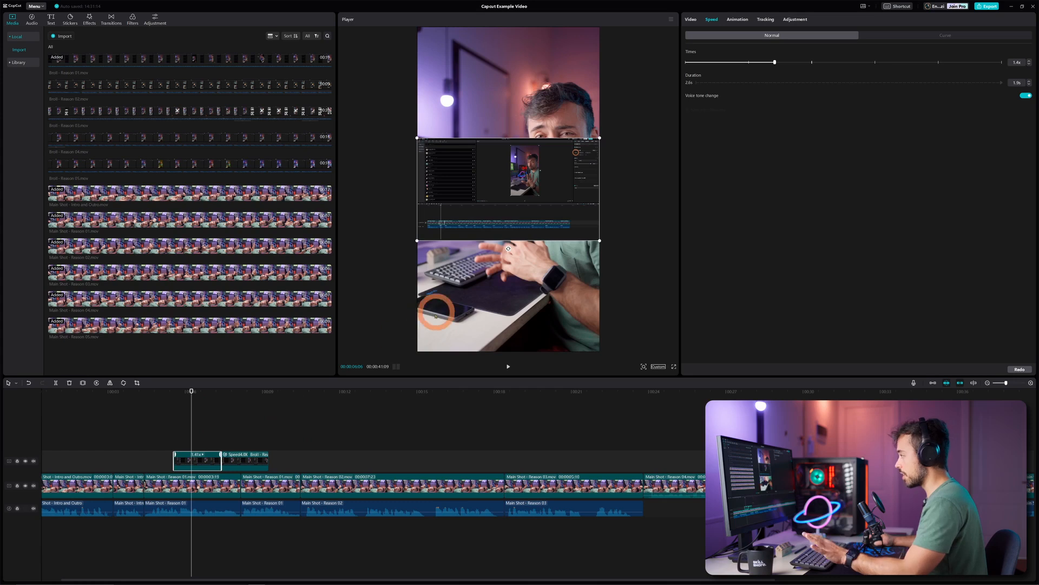
{"action": "left_click_drag", "start_coordinate": [418, 241], "coordinate": [211, 356]}
{"action": "left_click_drag", "start_coordinate": [553, 212], "coordinate": [364, 223]}
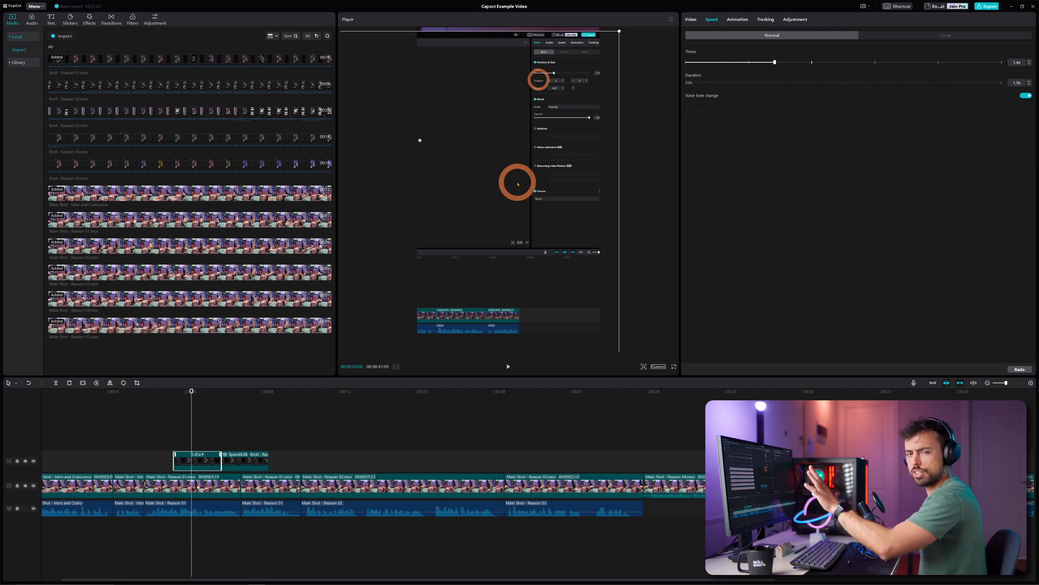
{"action": "left_click_drag", "start_coordinate": [528, 166], "coordinate": [484, 197]}
{"action": "left_click_drag", "start_coordinate": [576, 63], "coordinate": [647, 23]}
{"action": "left_click_drag", "start_coordinate": [565, 78], "coordinate": [514, 84]}
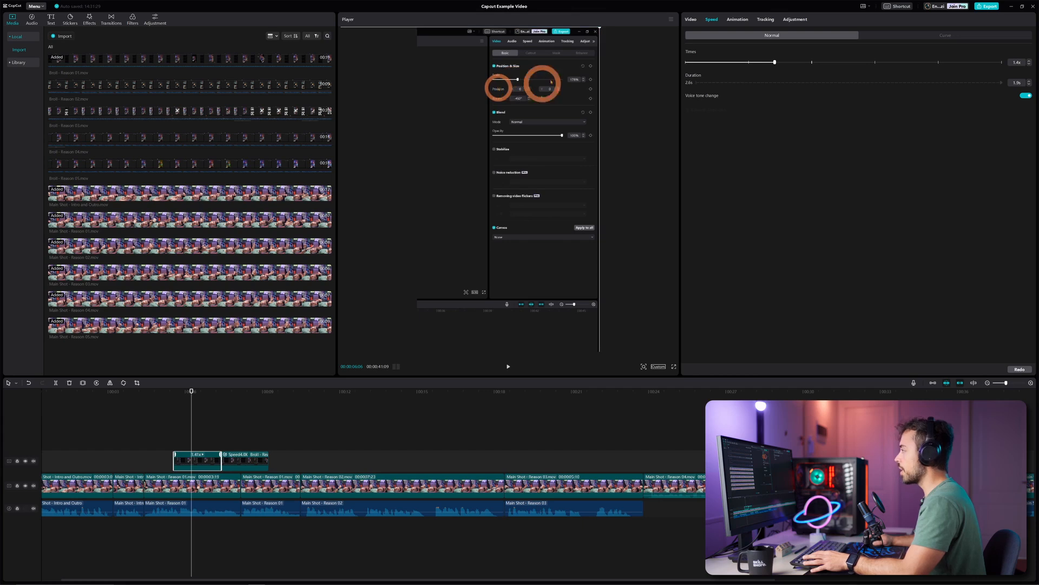
{"action": "left_click", "coordinate": [173, 394]}
{"action": "key", "text": "space"}
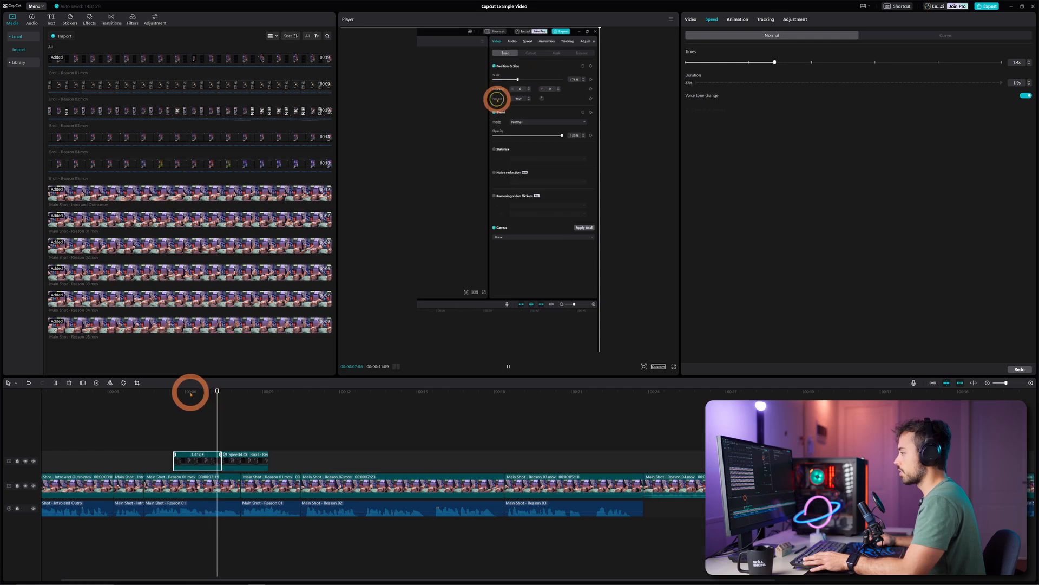
{"action": "key", "text": "space"}
Enlarge and position the second B-roll piece so its portrait player preview is centred in the frame, and play it back.
{"action": "left_click", "coordinate": [249, 460]}
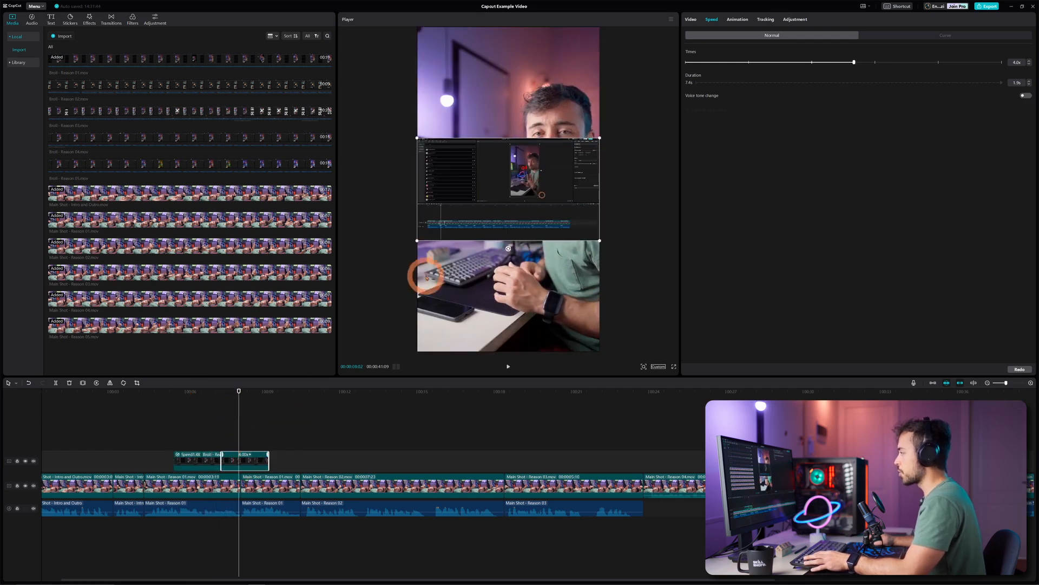
{"action": "left_click_drag", "start_coordinate": [418, 242], "coordinate": [198, 353]}
{"action": "left_click_drag", "start_coordinate": [578, 190], "coordinate": [520, 248]}
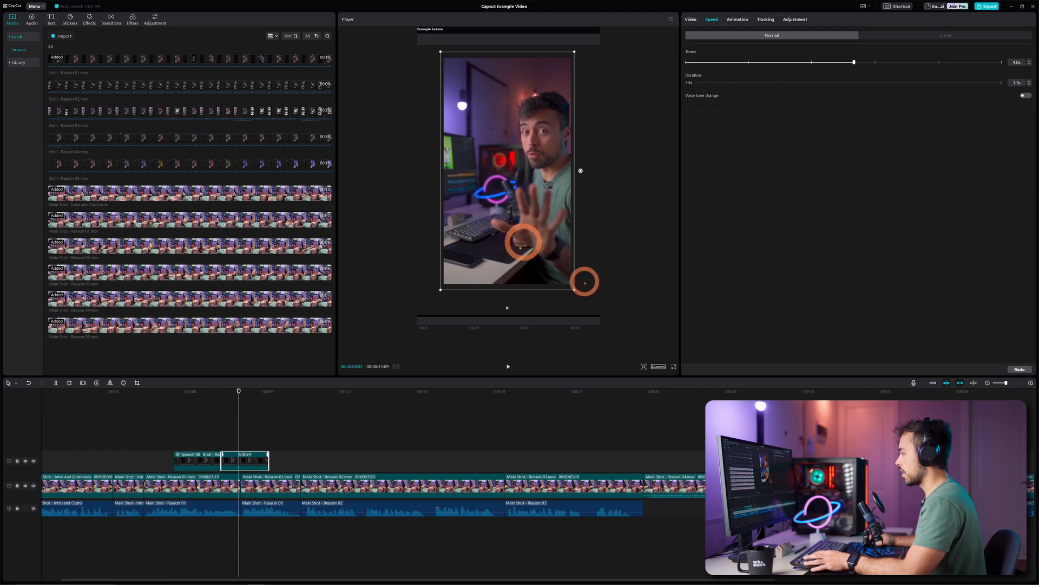
{"action": "left_click", "coordinate": [226, 397]}
{"action": "key", "text": "space"}
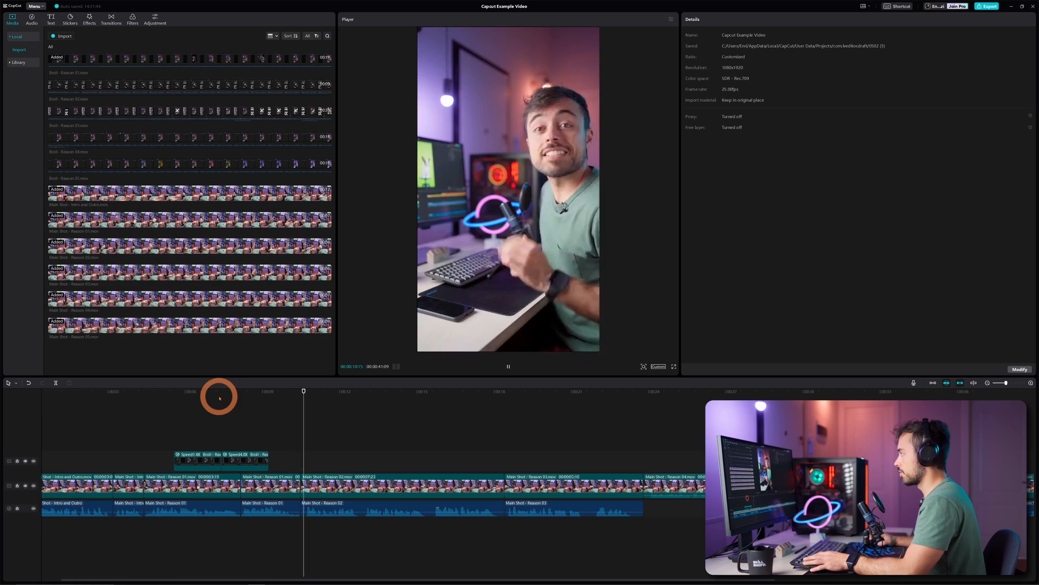
{"action": "key", "text": "space"}
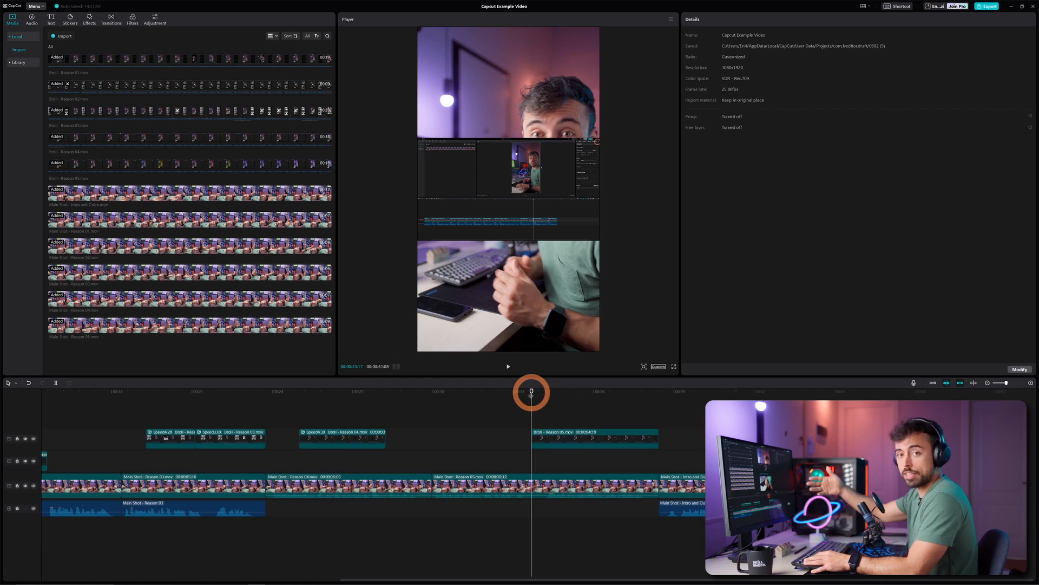
Duplicate the Reason 05 B-roll clip onto a new track directly above it, aligned with the original.
{"action": "left_click", "coordinate": [574, 437]}
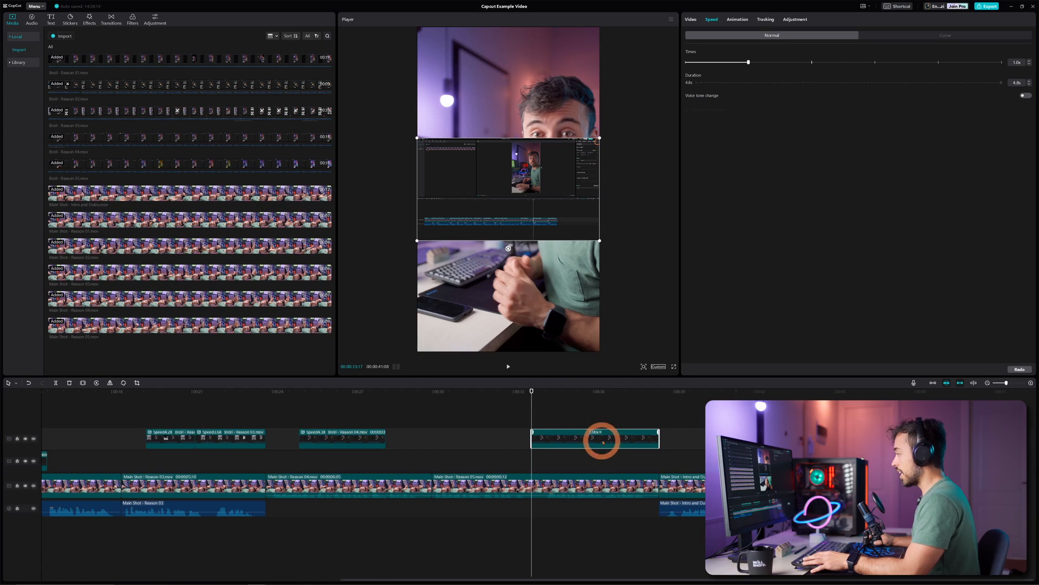
{"action": "left_click_drag", "start_coordinate": [540, 390], "coordinate": [573, 391]}
{"action": "left_click_drag", "start_coordinate": [572, 437], "coordinate": [569, 415]}
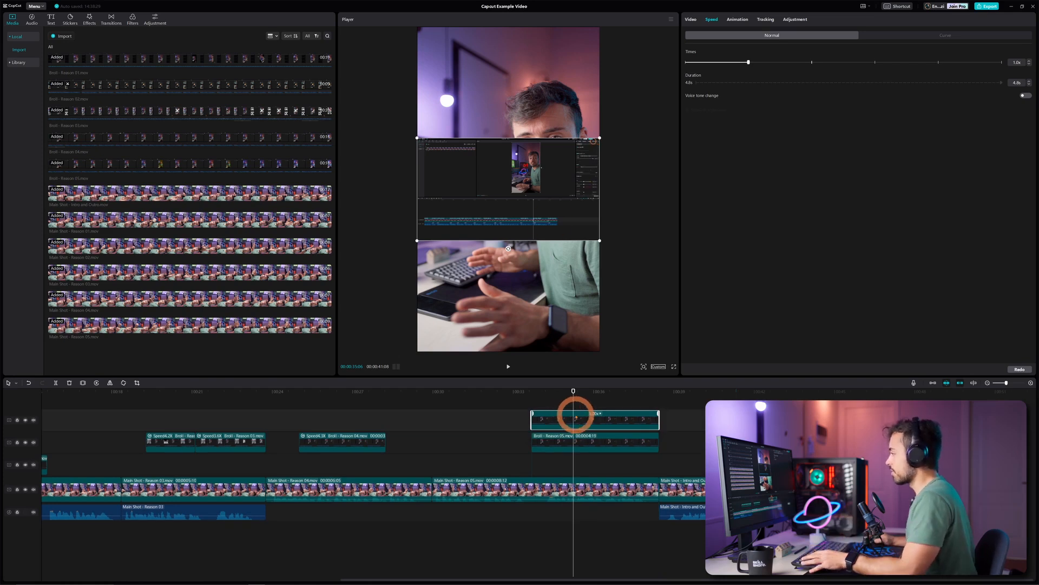
Arrange both Reason 05 B-roll copies as a split screen: enlarged upper copy's adjustment settings in the left half, lower copy's player preview in the right.
{"action": "left_click_drag", "start_coordinate": [557, 213], "coordinate": [504, 266]}
{"action": "left_click_drag", "start_coordinate": [364, 191], "coordinate": [321, 166]}
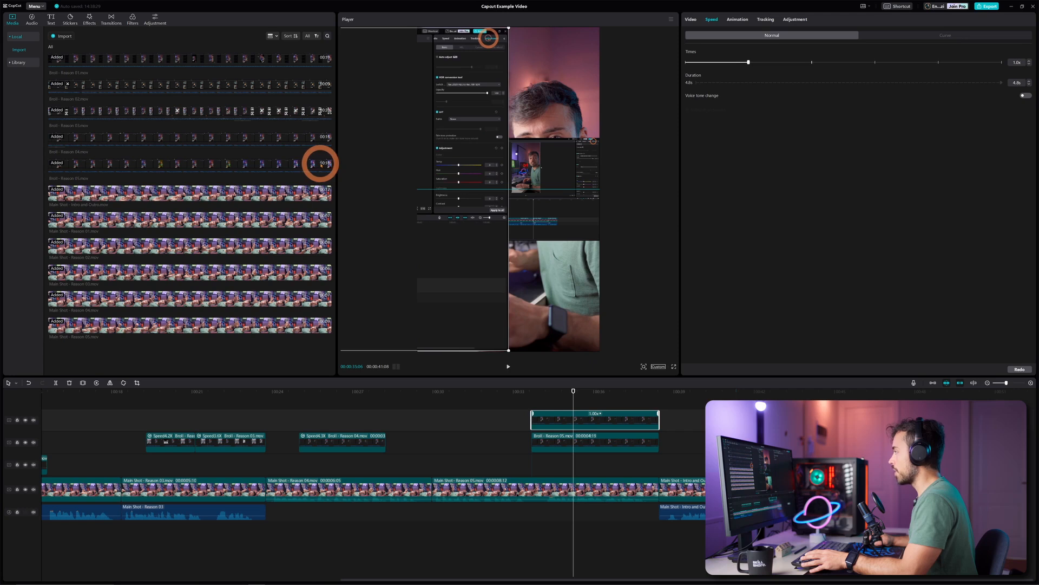
{"action": "left_click_drag", "start_coordinate": [509, 351], "coordinate": [439, 287]}
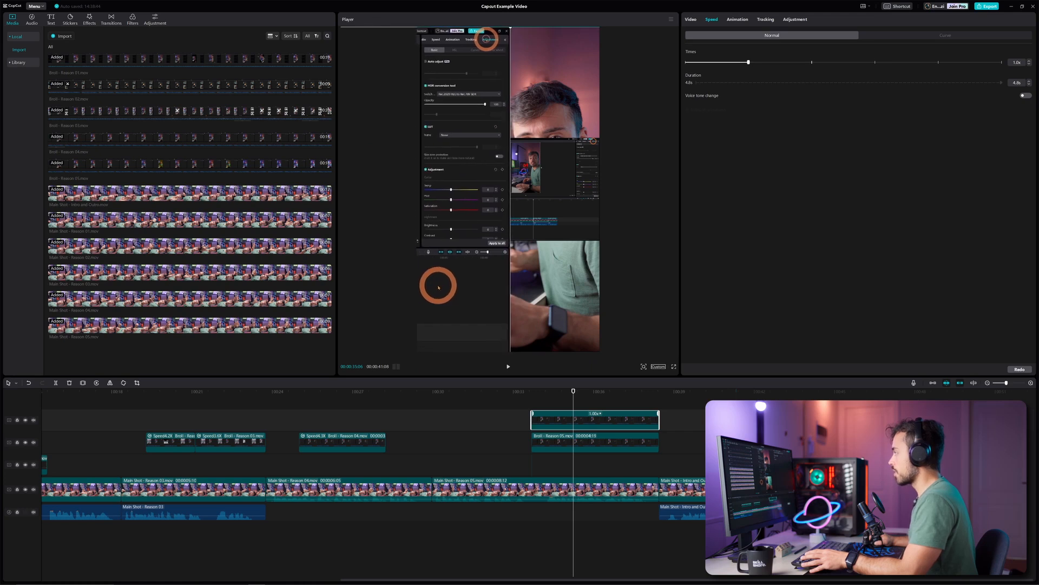
{"action": "left_click", "coordinate": [588, 441]}
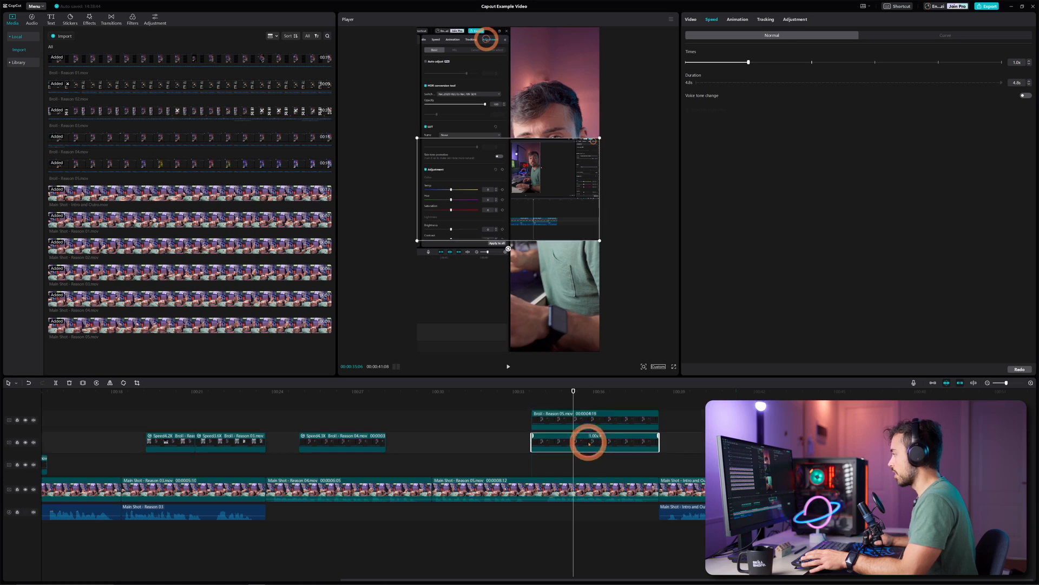
{"action": "left_click_drag", "start_coordinate": [600, 241], "coordinate": [556, 235]}
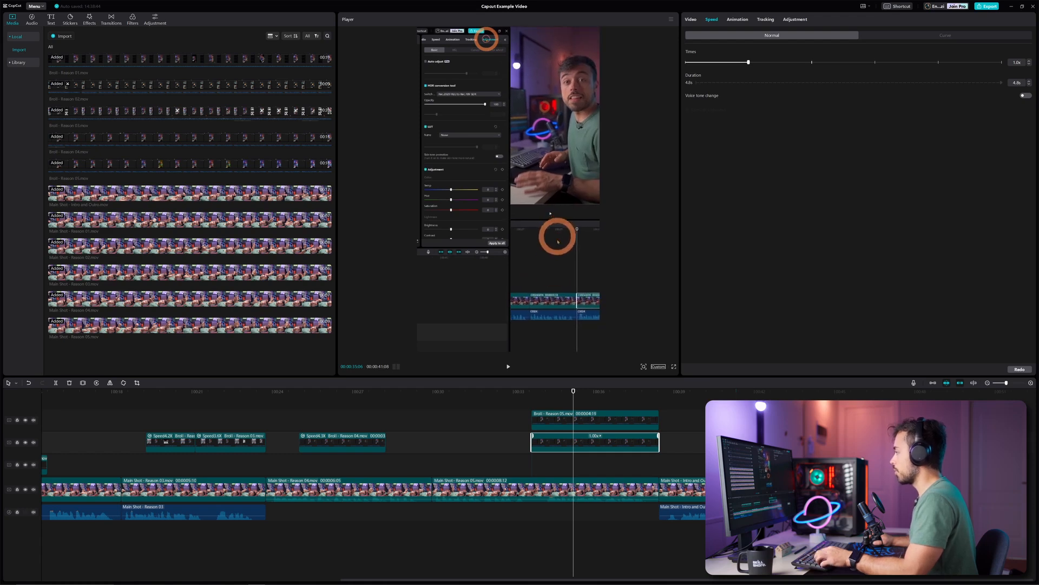
Play back the Reason 05 split-screen section from its start.
{"action": "left_click", "coordinate": [533, 395]}
{"action": "key", "text": "space"}
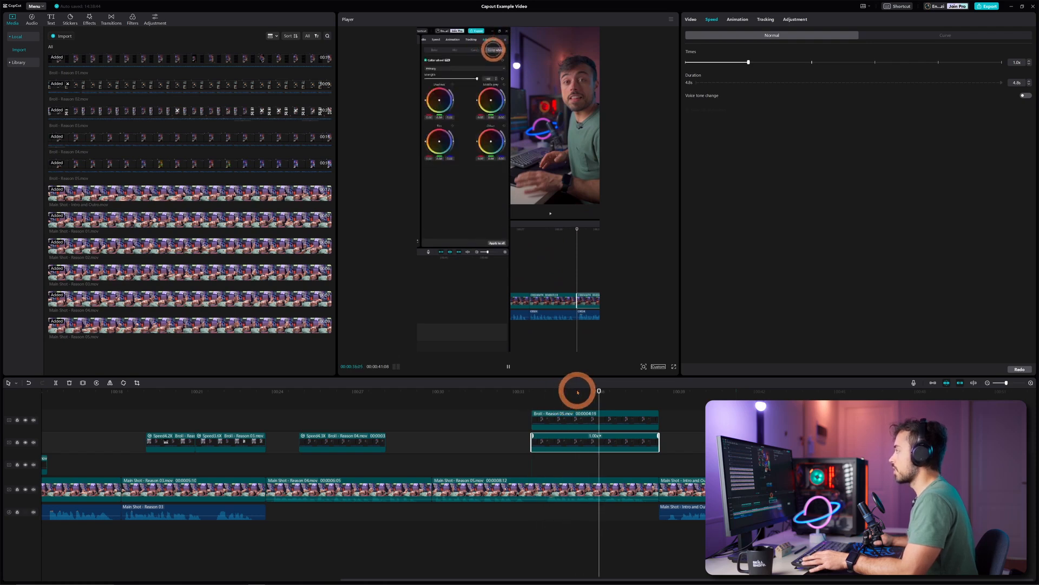
{"action": "key", "text": "space"}
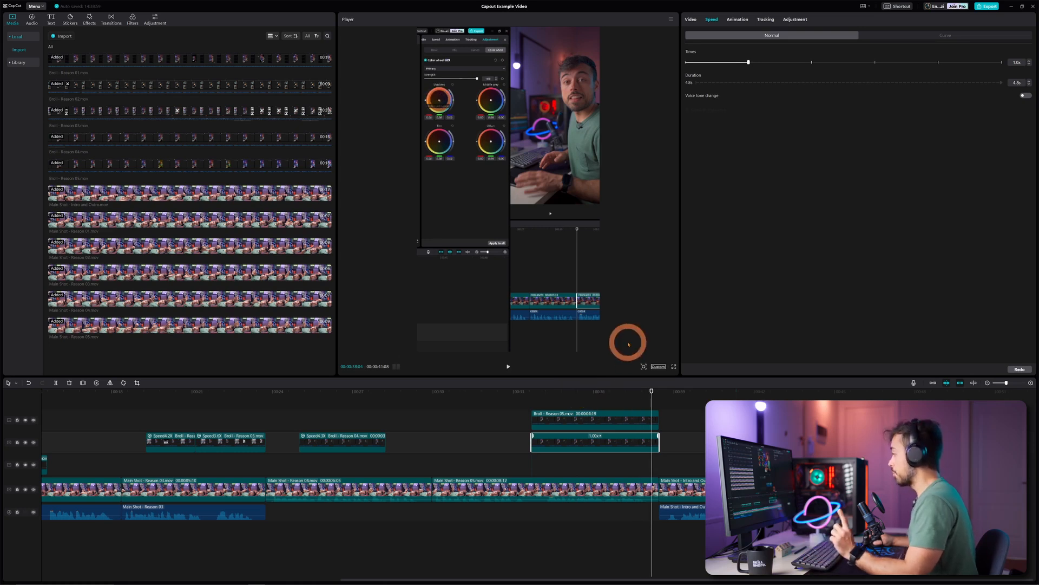
Re-trim both Reason 05 B-roll copies to the later 00:00:06:04 of footage, realign them to end with the main Reason 05 clip, and play back.
{"action": "left_click_drag", "start_coordinate": [691, 419], "coordinate": [642, 457]}
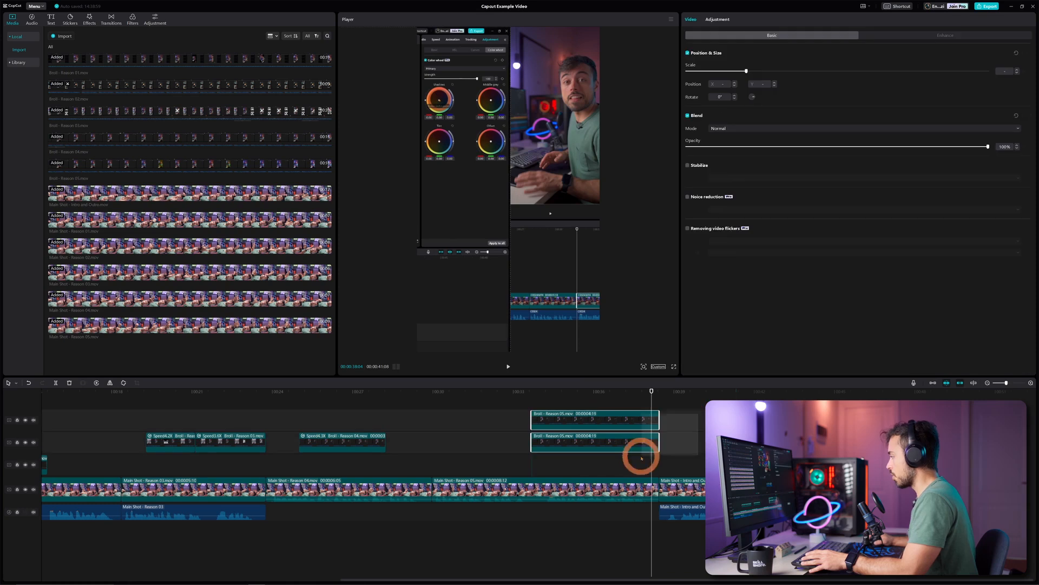
{"action": "left_click_drag", "start_coordinate": [660, 419], "coordinate": [802, 419]}
{"action": "left_click_drag", "start_coordinate": [655, 444], "coordinate": [802, 443]}
{"action": "mouse_move", "coordinate": [653, 391]}
{"action": "left_mouse_down"}
{"action": "mouse_move", "coordinate": [677, 390]}
{"action": "mouse_move", "coordinate": [638, 389]}
{"action": "left_mouse_up"}
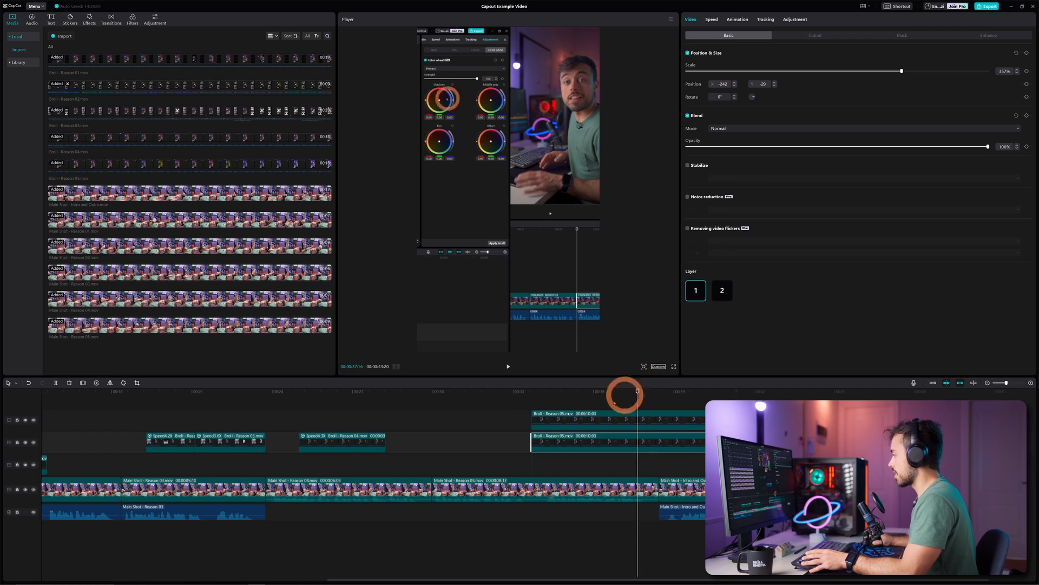
{"action": "left_click_drag", "start_coordinate": [531, 415], "coordinate": [638, 415]}
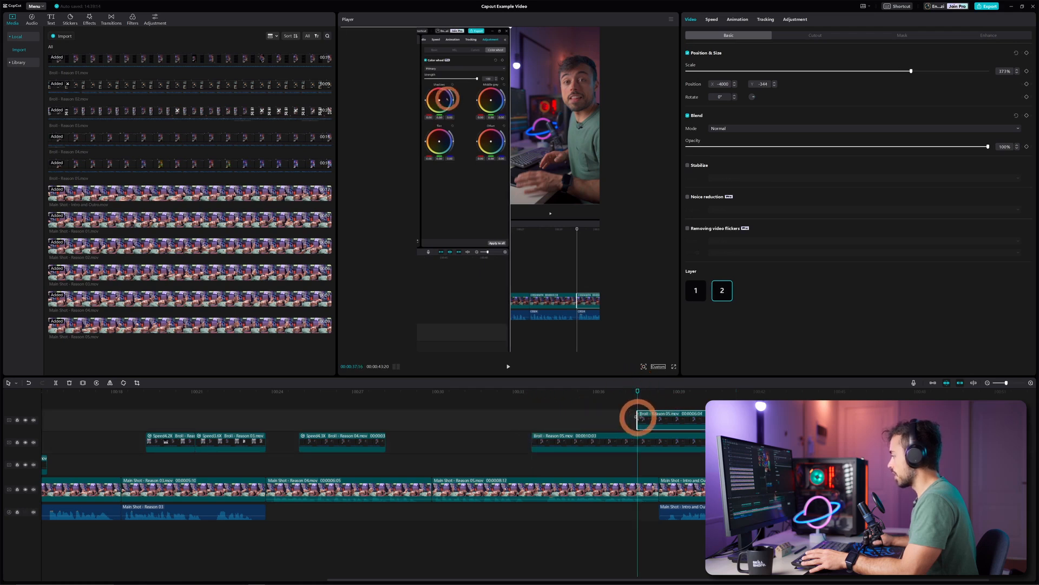
{"action": "left_click_drag", "start_coordinate": [532, 442], "coordinate": [548, 424]}
{"action": "left_click", "coordinate": [626, 416]}
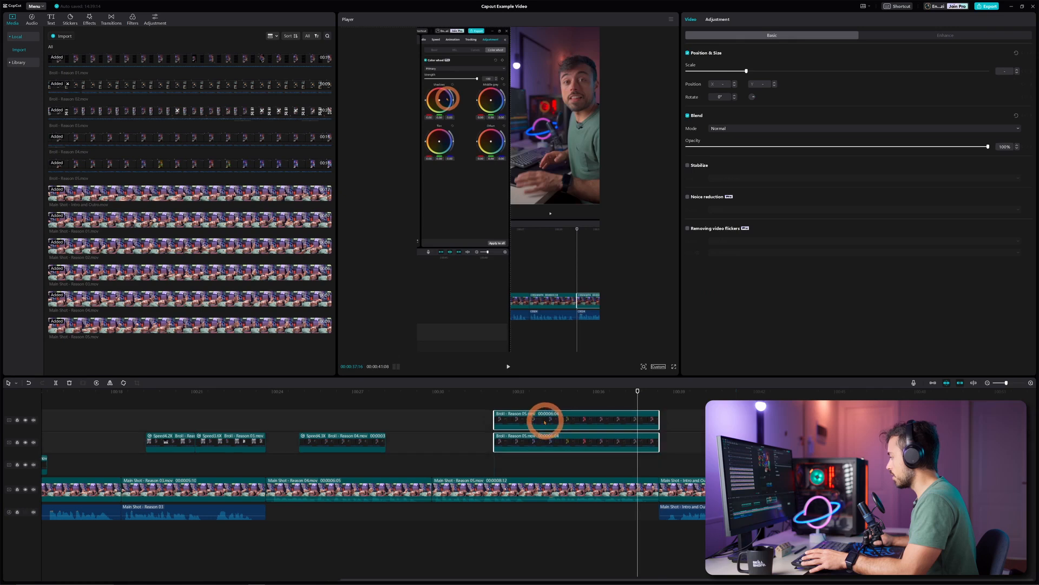
{"action": "left_click", "coordinate": [488, 391]}
{"action": "key", "text": "space"}
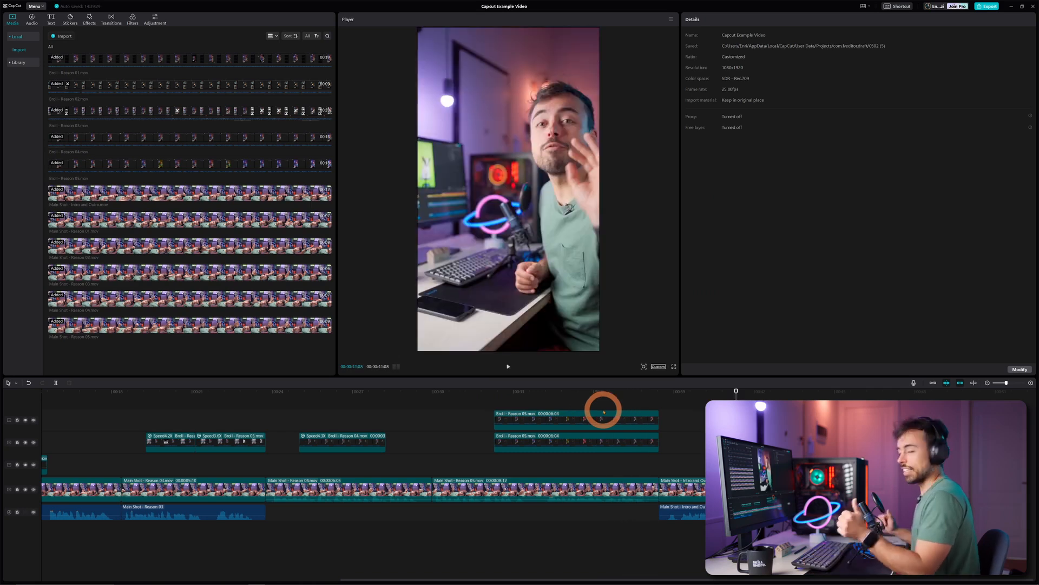
Duplicate the Main Shot - Reason 03 clip onto the topmost track, above its B-roll and aligned with the original.
{"action": "left_click", "coordinate": [365, 391]}
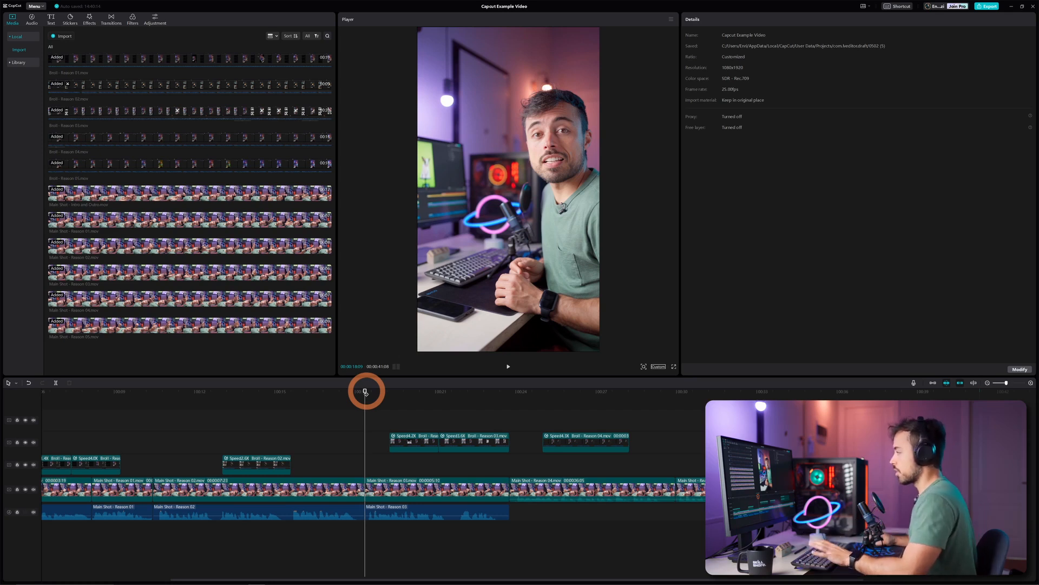
{"action": "mouse_move", "coordinate": [375, 394]}
{"action": "left_mouse_down"}
{"action": "mouse_move", "coordinate": [480, 397]}
{"action": "mouse_move", "coordinate": [378, 405]}
{"action": "left_mouse_up"}
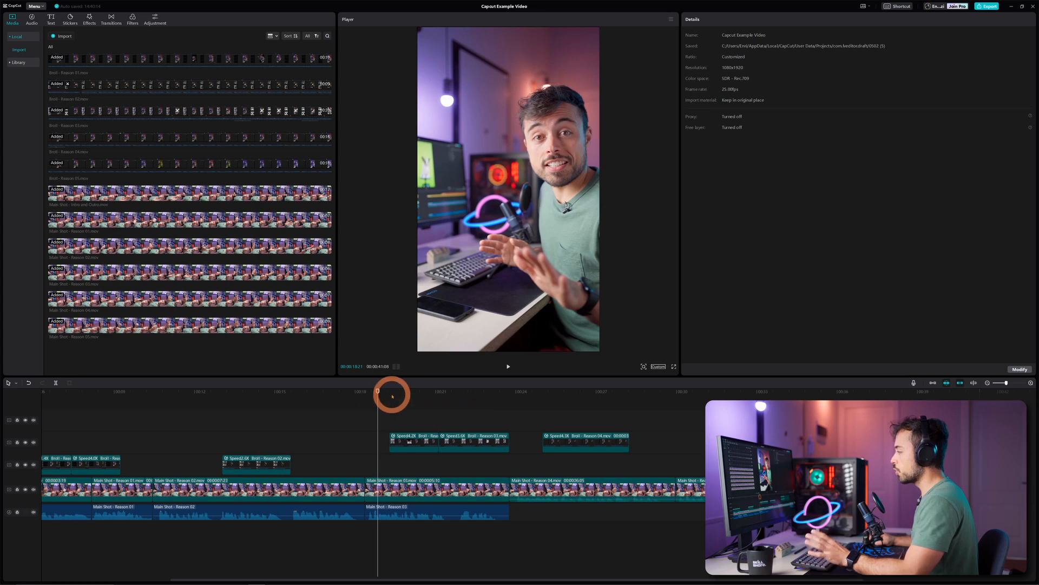
{"action": "left_click", "coordinate": [414, 393]}
{"action": "left_click", "coordinate": [416, 484]}
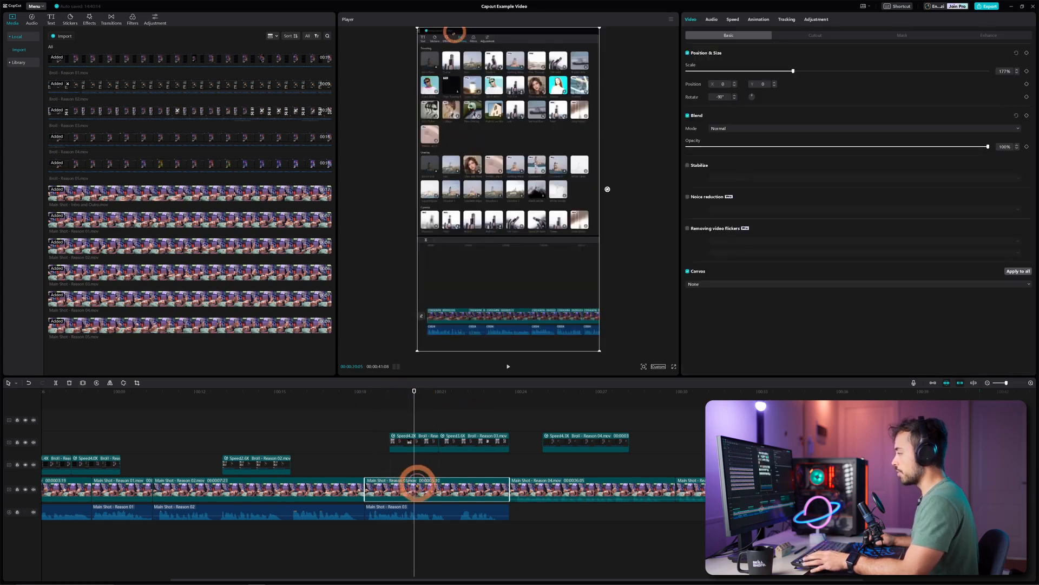
{"action": "key", "text": "Up"}
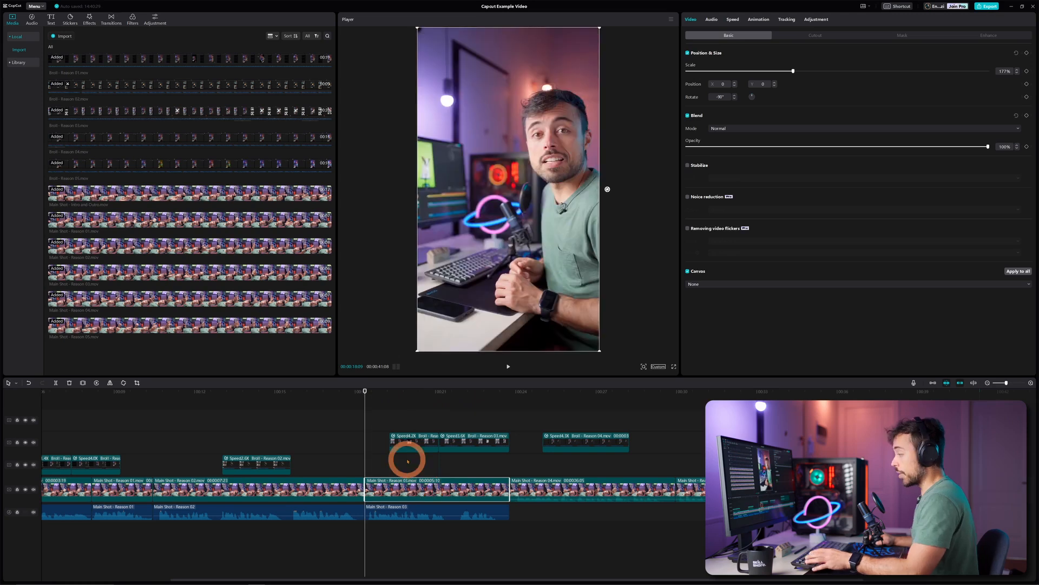
{"action": "key", "text": "ctrl+v"}
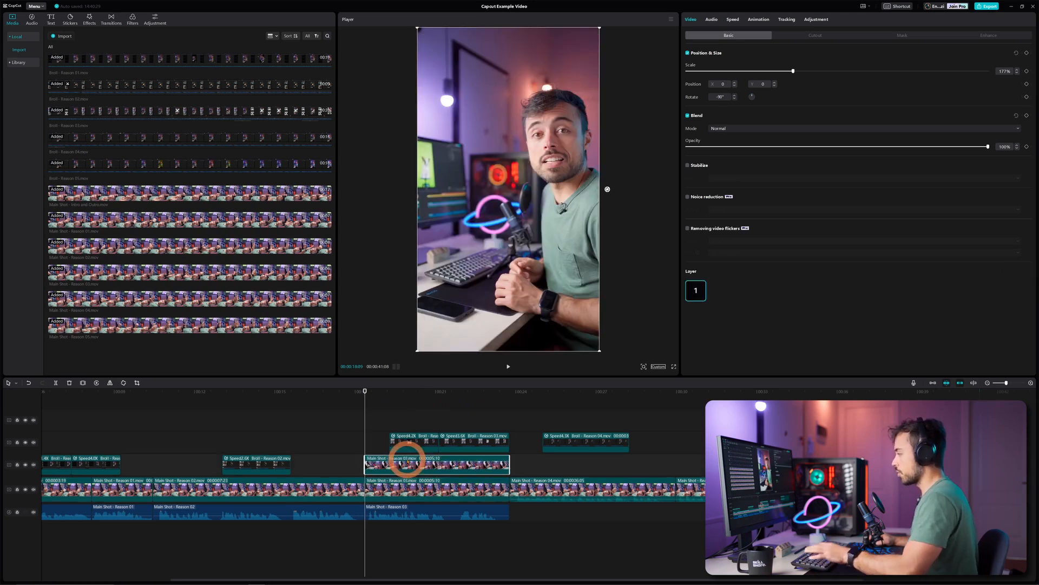
{"action": "left_click_drag", "start_coordinate": [409, 458], "coordinate": [420, 398]}
{"action": "left_click", "coordinate": [407, 418]}
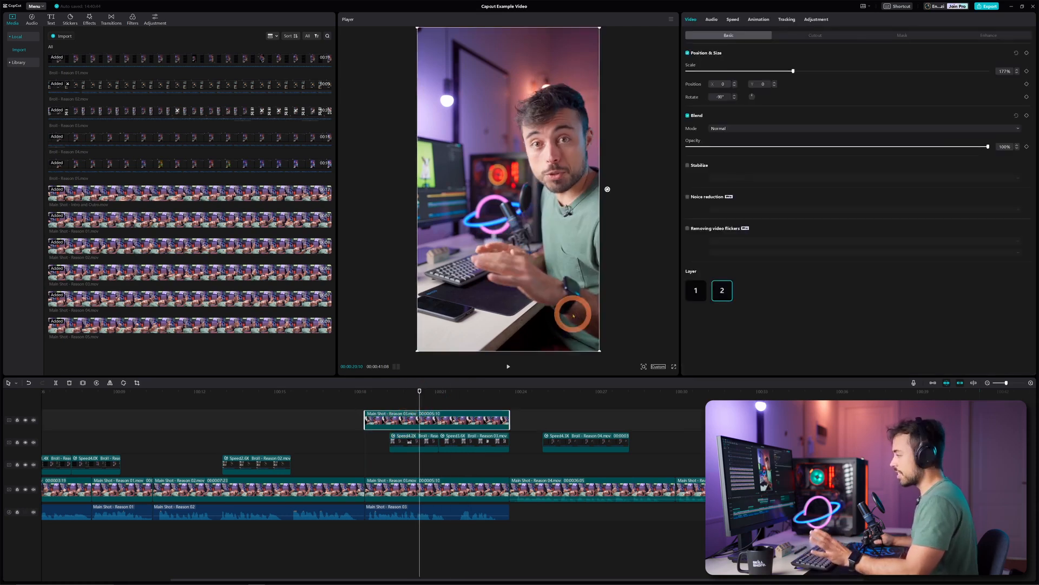
Apply Auto cutout to the Reason 03 copy and shrink it to 76% in the frame's lower-right corner.
{"action": "left_click", "coordinate": [822, 36]}
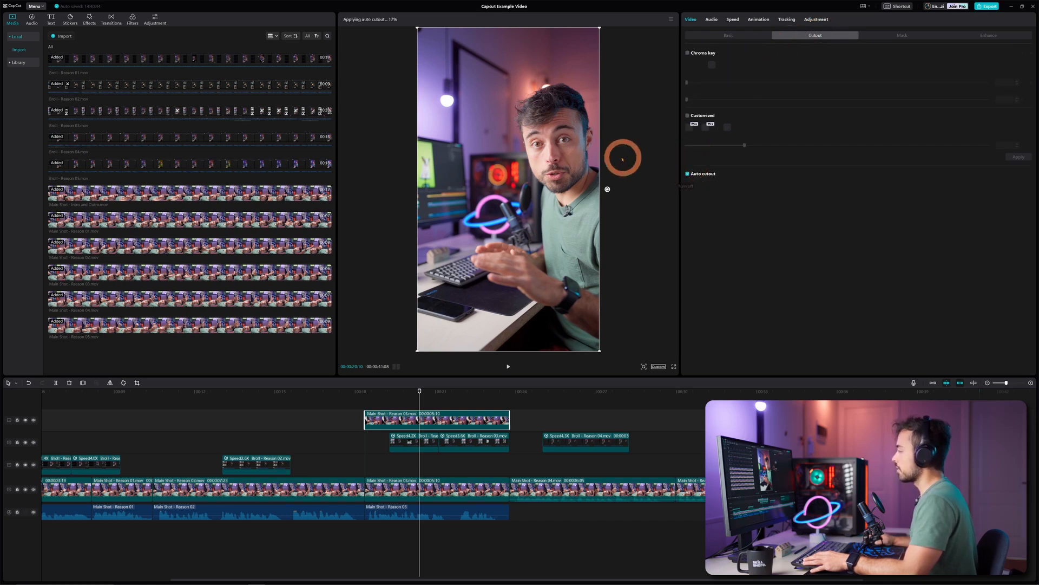
{"action": "left_click_drag", "start_coordinate": [600, 28], "coordinate": [544, 87]}
{"action": "left_click_drag", "start_coordinate": [525, 164], "coordinate": [582, 251]}
{"action": "left_click_drag", "start_coordinate": [410, 395], "coordinate": [444, 399]}
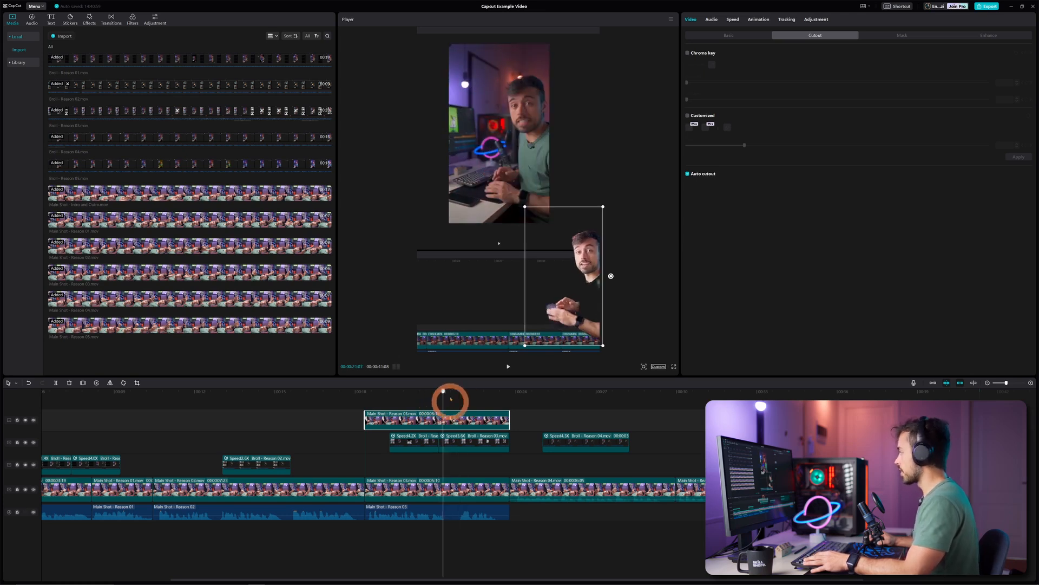
Replace the overlay's Auto cutout with a Circle mask around the speaker, stretched to an oval of 2213 by 1516 with feather 5.
{"action": "left_click", "coordinate": [687, 174]}
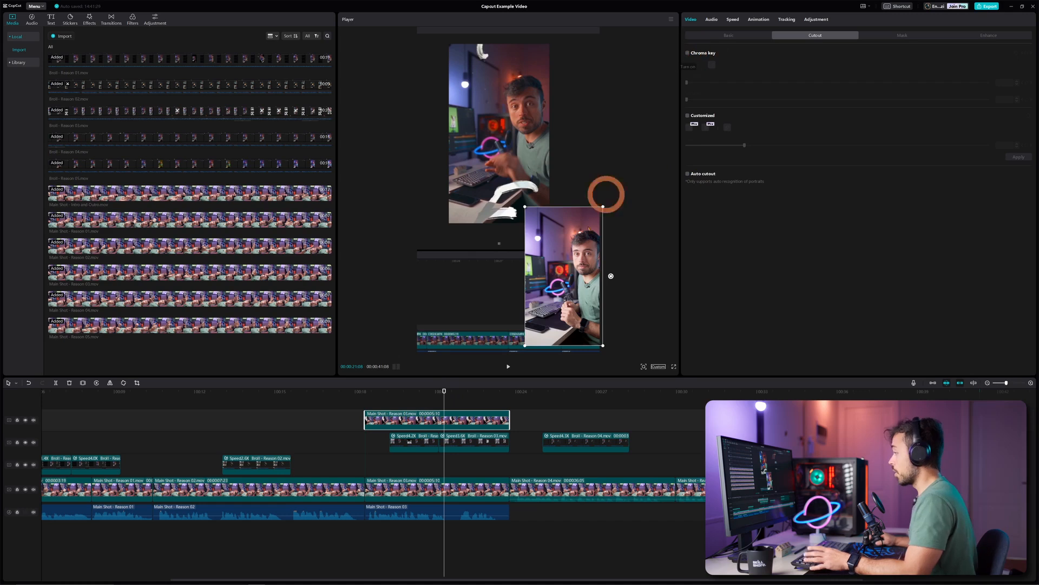
{"action": "left_click_drag", "start_coordinate": [573, 285], "coordinate": [576, 292]}
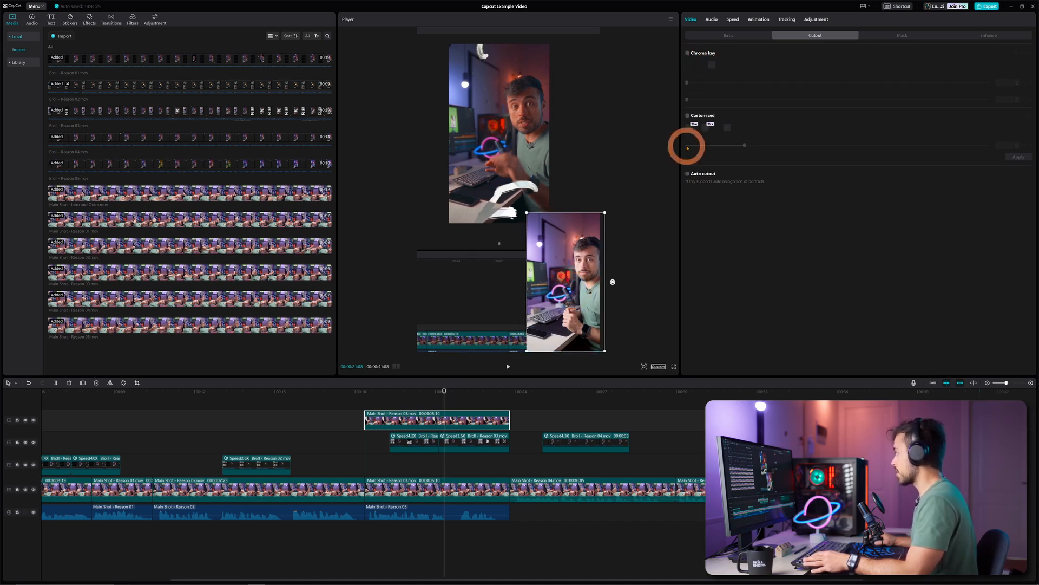
{"action": "left_click", "coordinate": [915, 37]}
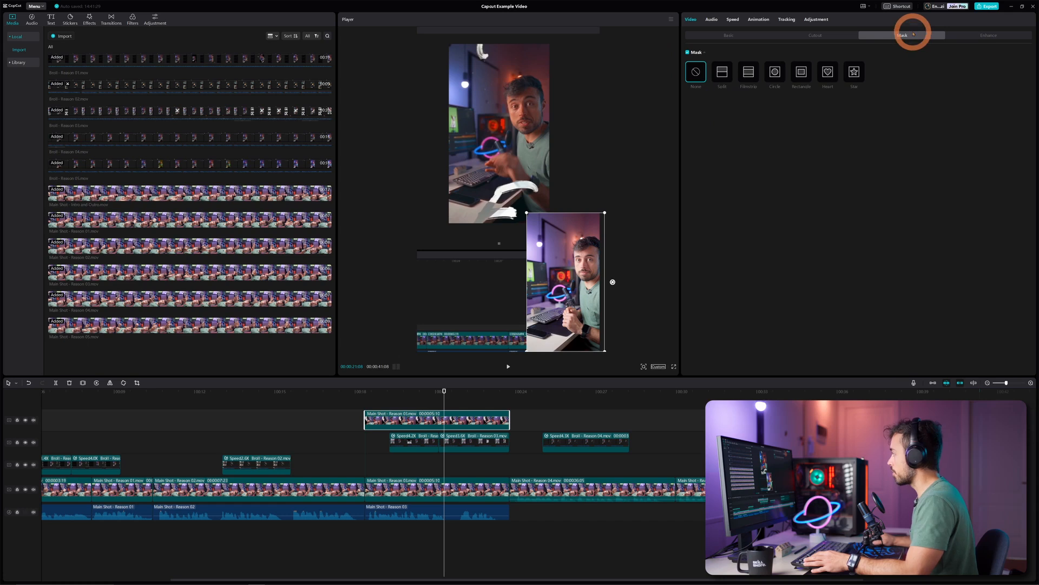
{"action": "left_click", "coordinate": [775, 73]}
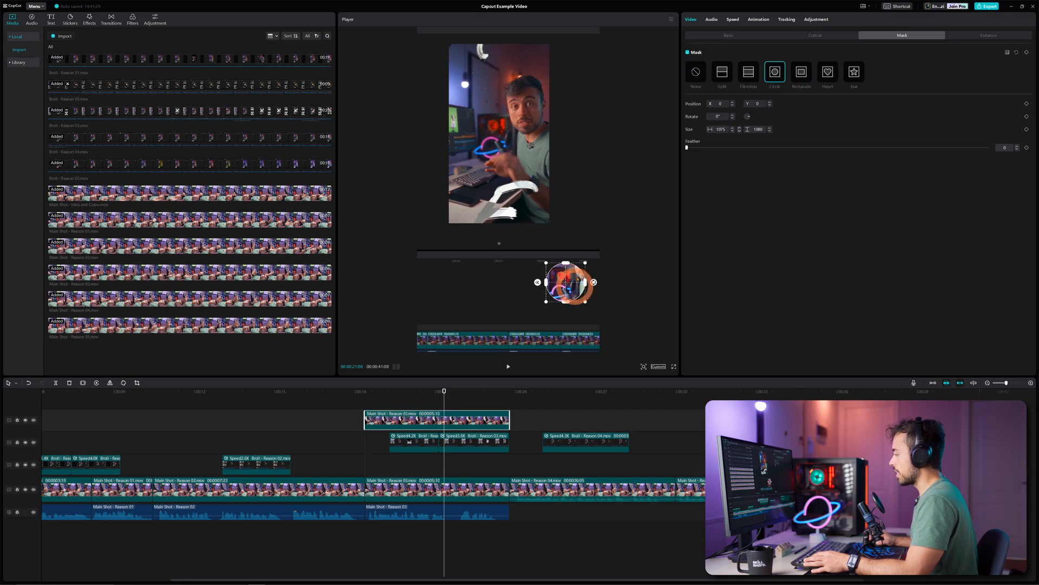
{"action": "left_click_drag", "start_coordinate": [585, 302], "coordinate": [579, 269]}
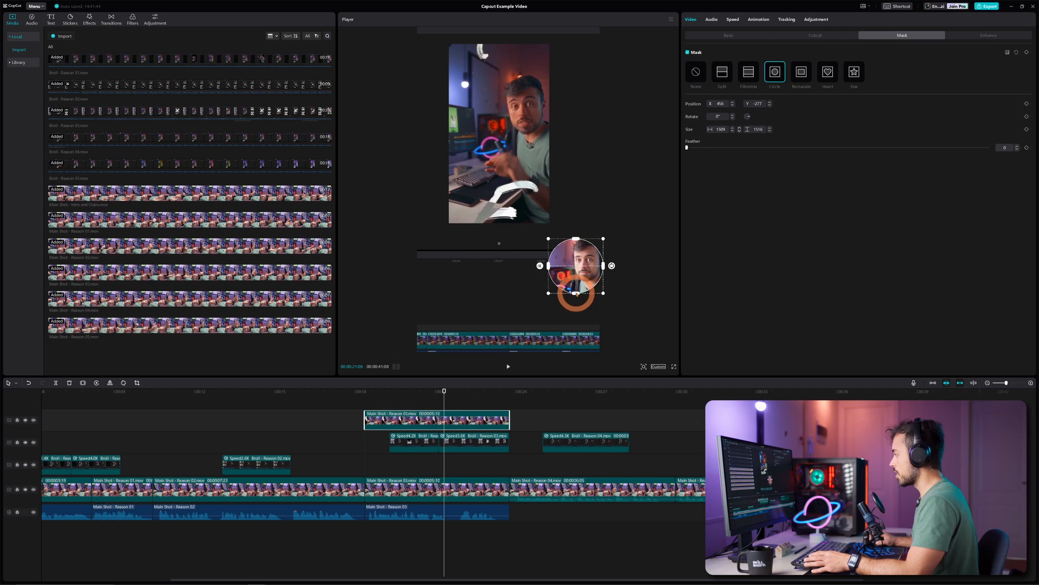
{"action": "left_click_drag", "start_coordinate": [580, 270], "coordinate": [580, 273]}
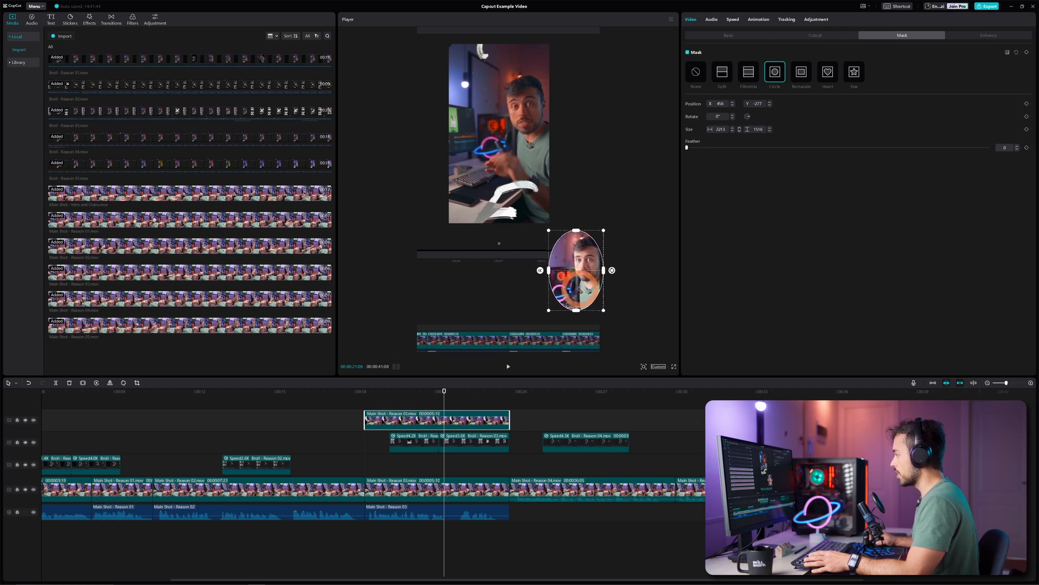
{"action": "left_click_drag", "start_coordinate": [687, 147], "coordinate": [703, 148]}
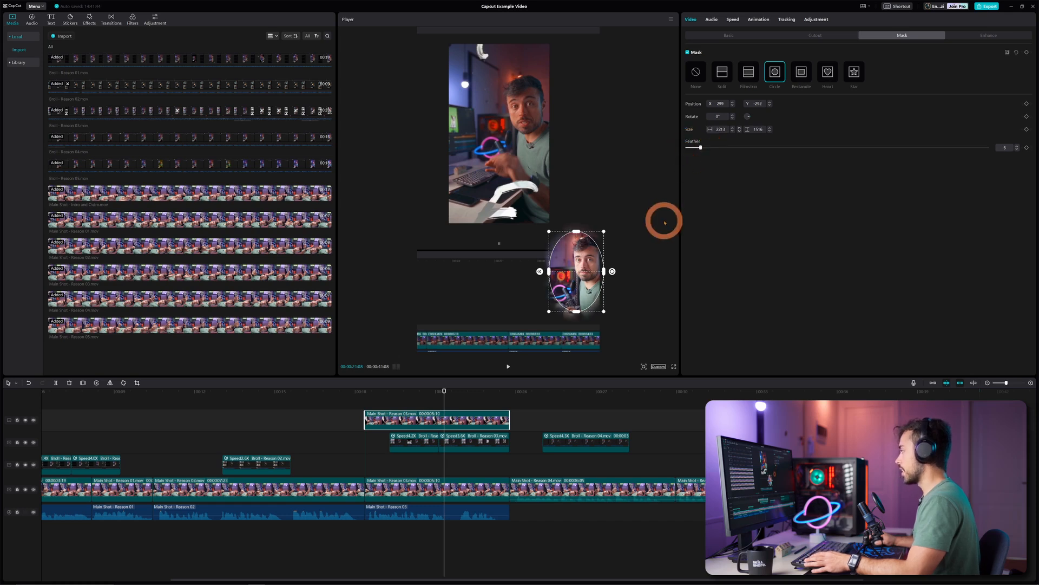
Reposition the masked overlay at about X 618, Y -1215 in the frame's lower-right corner, and play it back.
{"action": "left_click", "coordinate": [733, 35]}
{"action": "left_click", "coordinate": [576, 295]}
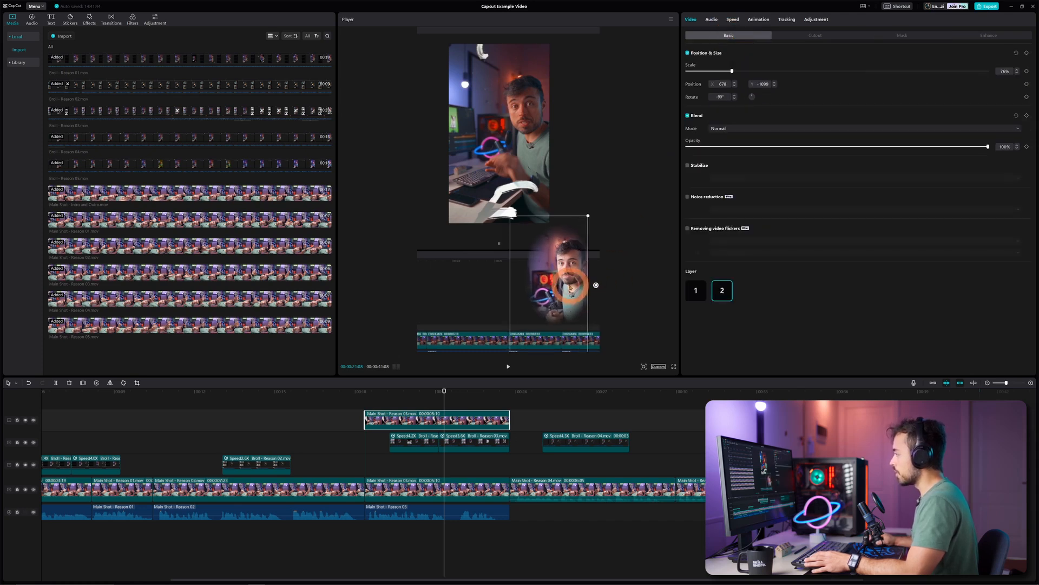
{"action": "left_click_drag", "start_coordinate": [576, 295], "coordinate": [583, 293]}
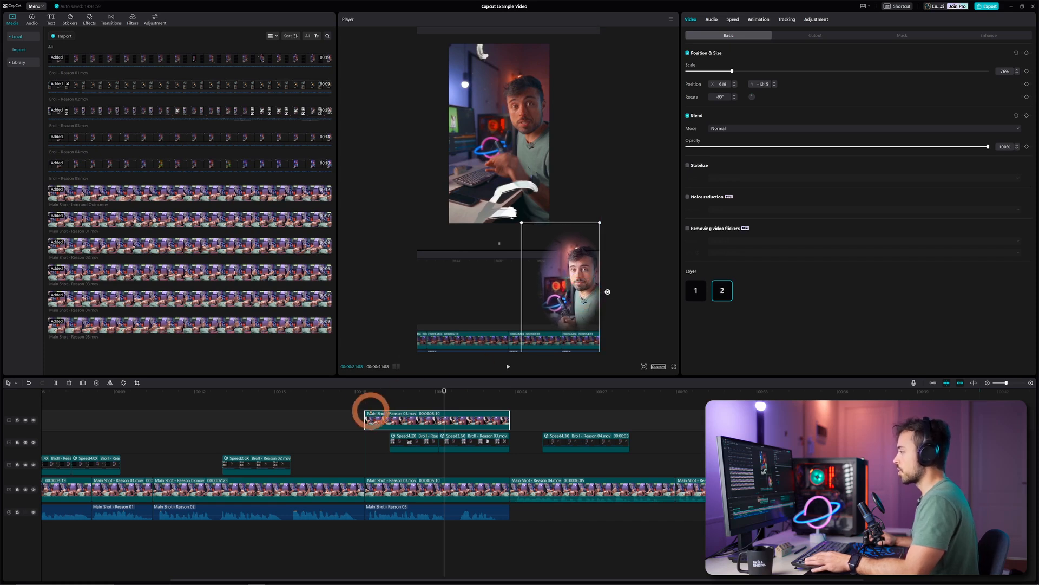
{"action": "left_click", "coordinate": [359, 395]}
{"action": "key", "text": "space"}
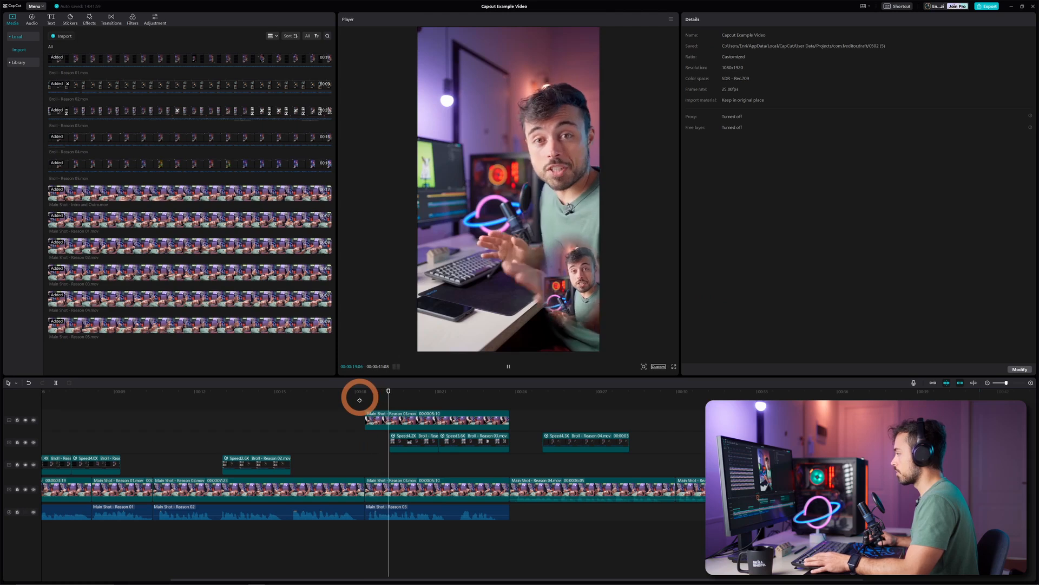
Trim the masked overlay's start to where the Reason 03 B-roll begins, and play the section back.
{"action": "key", "text": "space"}
{"action": "key", "text": "space"}
{"action": "key", "text": "space"}
{"action": "key", "text": "Left"}
{"action": "key", "text": "Left"}
{"action": "key", "text": "Left"}
{"action": "key", "text": "Left"}
{"action": "key", "text": "Left"}
{"action": "key", "text": "Left"}
{"action": "key", "text": "Left"}
{"action": "key", "text": "Left"}
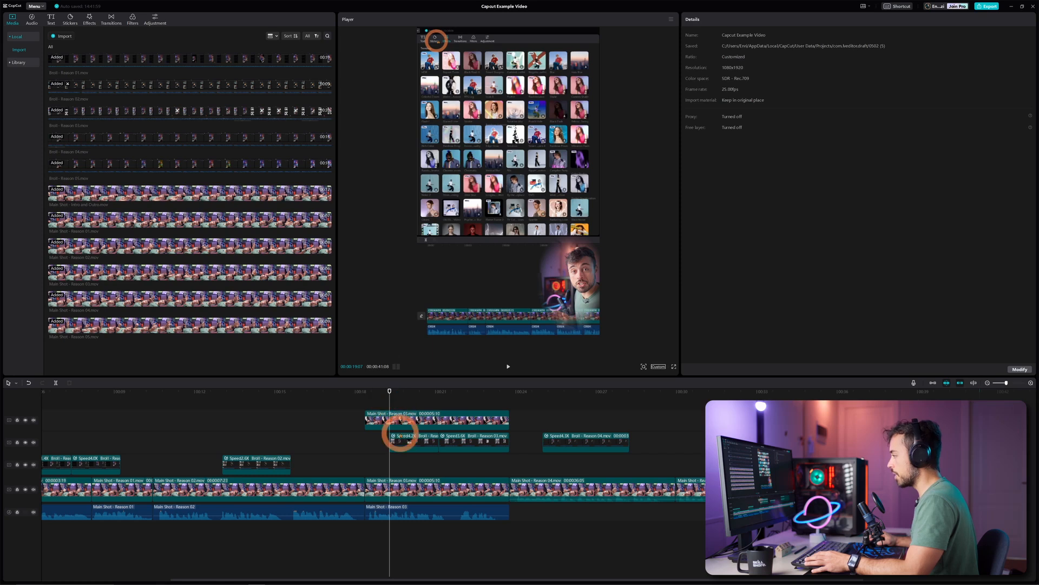
{"action": "left_click_drag", "start_coordinate": [366, 418], "coordinate": [390, 419]}
{"action": "left_click", "coordinate": [373, 396]}
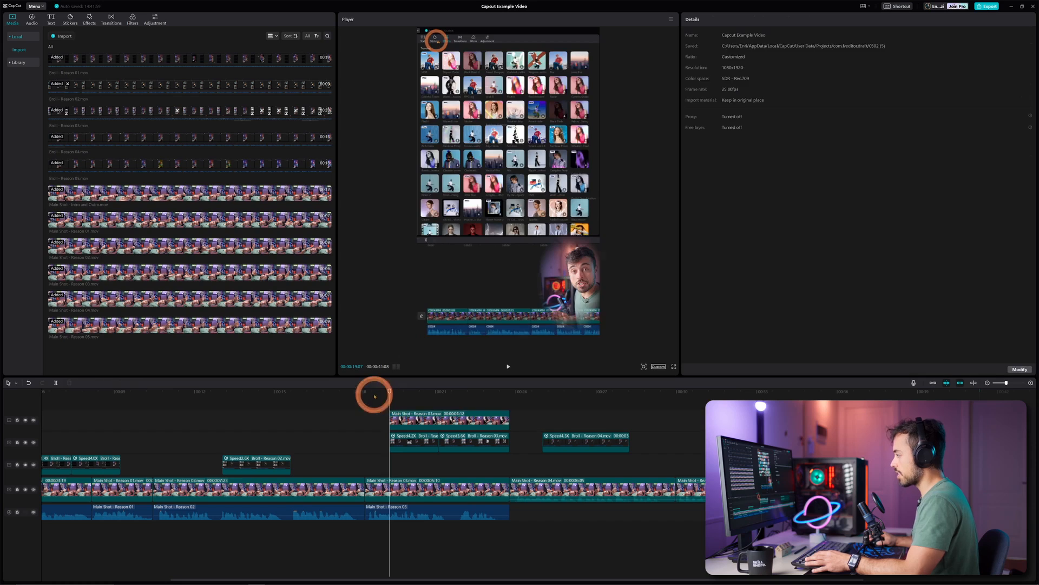
{"action": "key", "text": "space"}
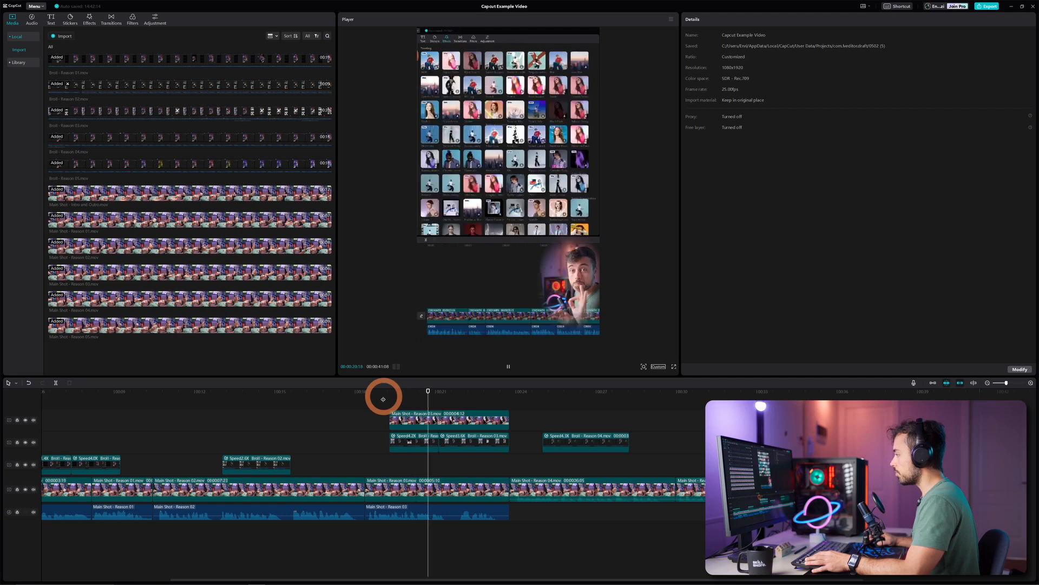
Split the masked overlay where the second Reason 03 B-roll piece begins and move its first part to the frame's upper-left corner.
{"action": "left_click", "coordinate": [434, 390]}
{"action": "left_click_drag", "start_coordinate": [433, 391], "coordinate": [438, 390]}
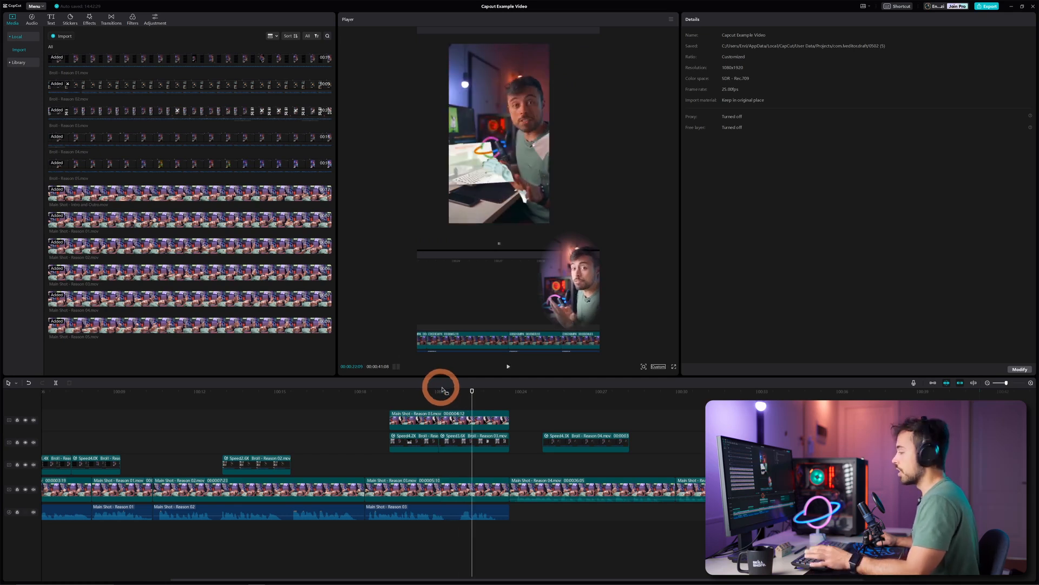
{"action": "left_click", "coordinate": [439, 390]}
{"action": "key", "text": "b"}
{"action": "left_click", "coordinate": [440, 421]}
{"action": "key", "text": "a"}
{"action": "left_click", "coordinate": [453, 420]}
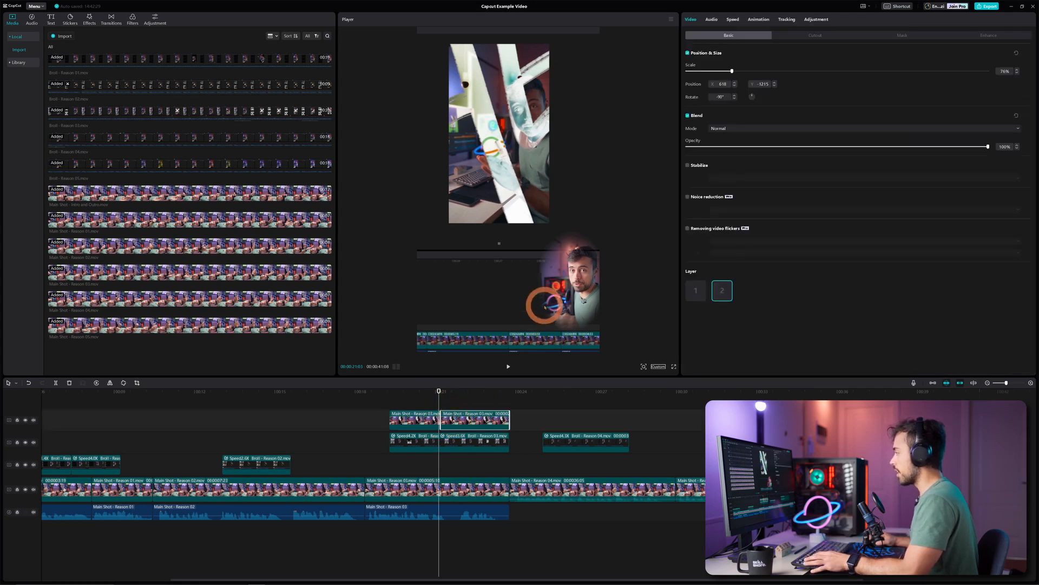
{"action": "left_click_drag", "start_coordinate": [577, 279], "coordinate": [467, 138]}
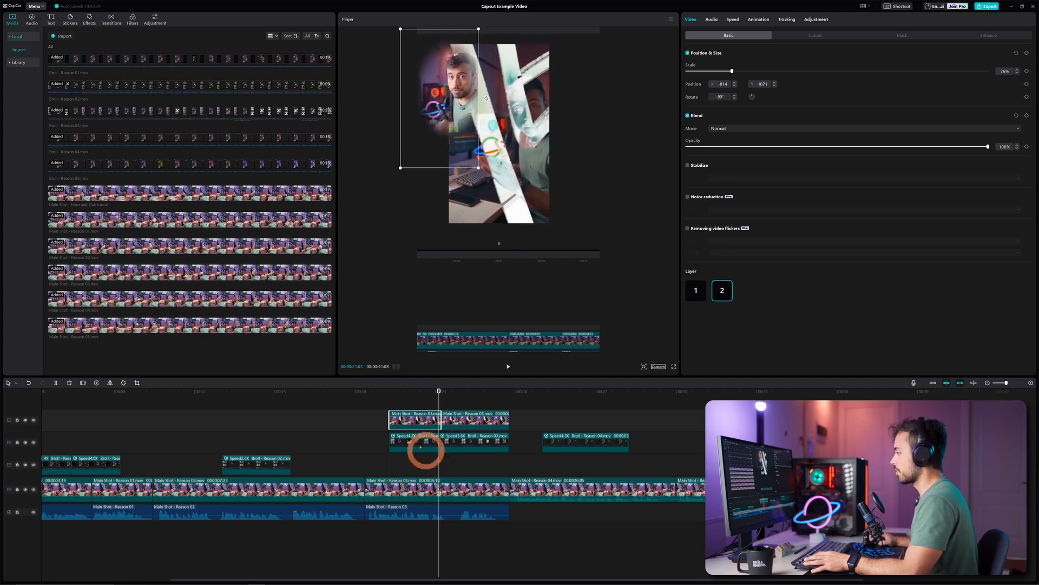
Play back the Reason 03 section and park the playhead where the speaker's pause ends.
{"action": "left_click", "coordinate": [388, 392]}
{"action": "key", "text": "space"}
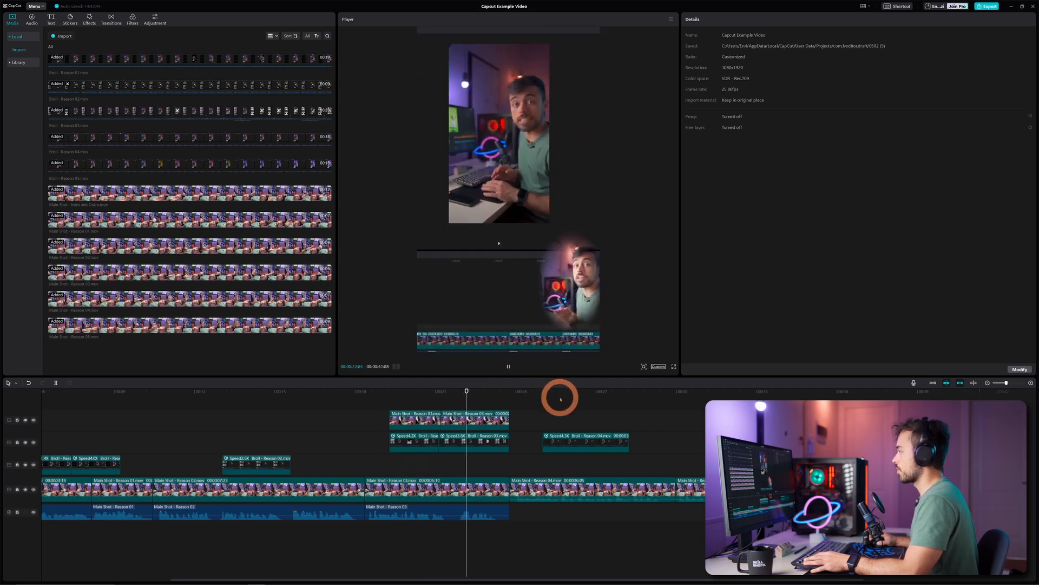
{"action": "key", "text": "space"}
{"action": "left_click", "coordinate": [459, 394]}
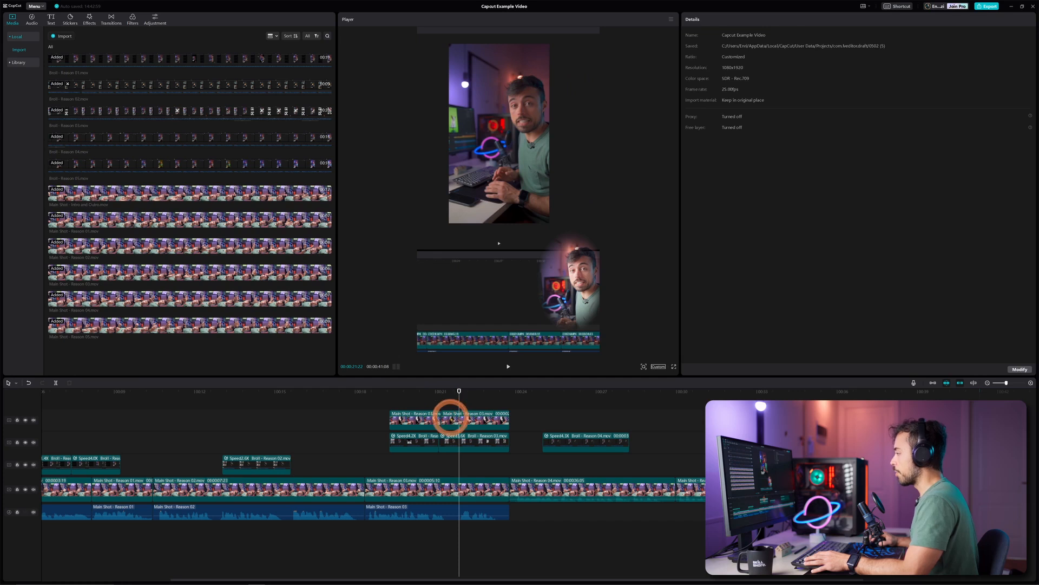
Try to trim the starts of the second masked overlay and its B-roll piece individually to the end of the pause.
{"action": "left_click", "coordinate": [451, 417]}
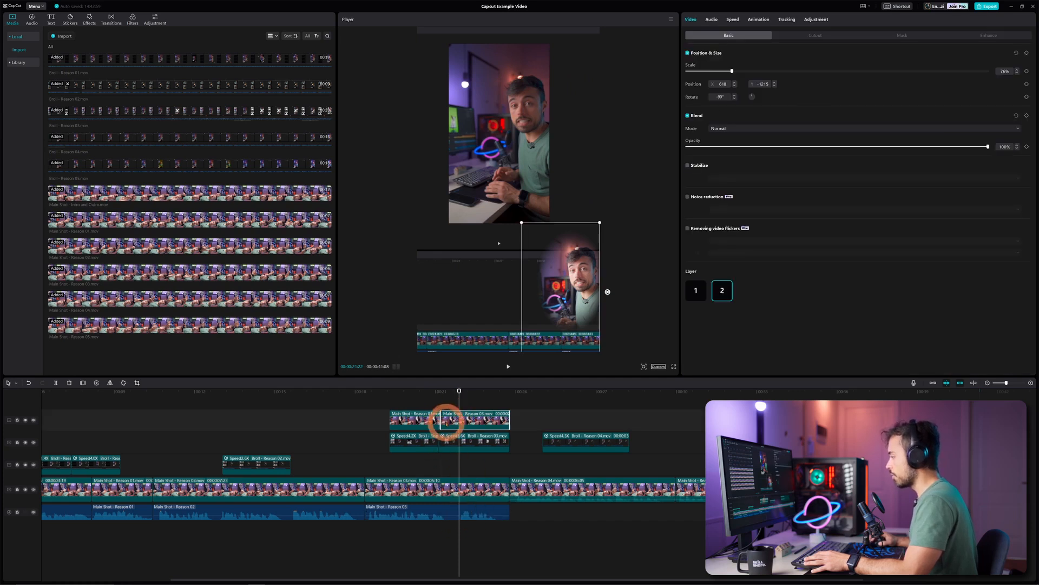
{"action": "left_click_drag", "start_coordinate": [455, 418], "coordinate": [464, 418]}
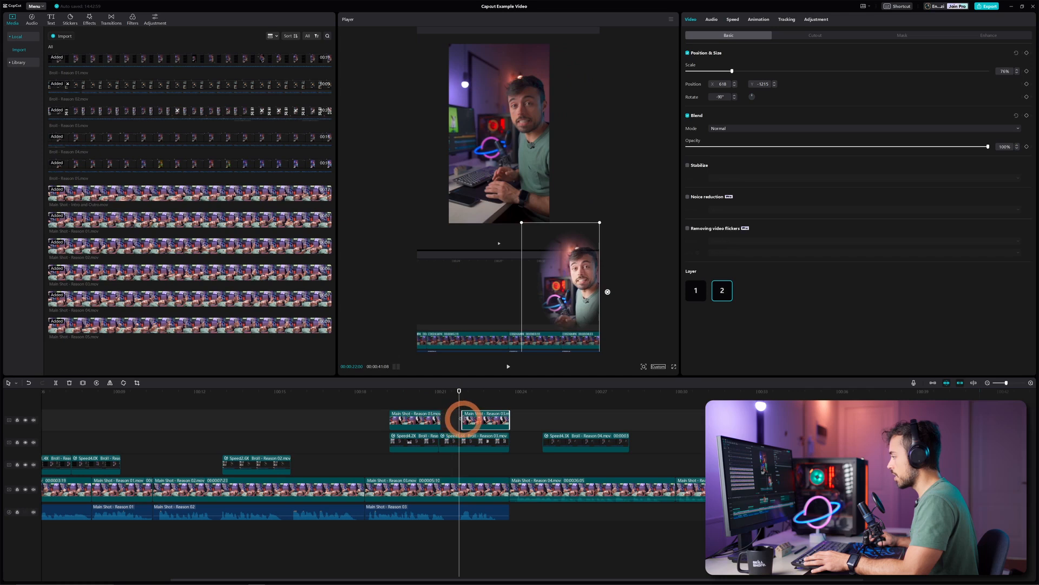
{"action": "left_click", "coordinate": [455, 440]}
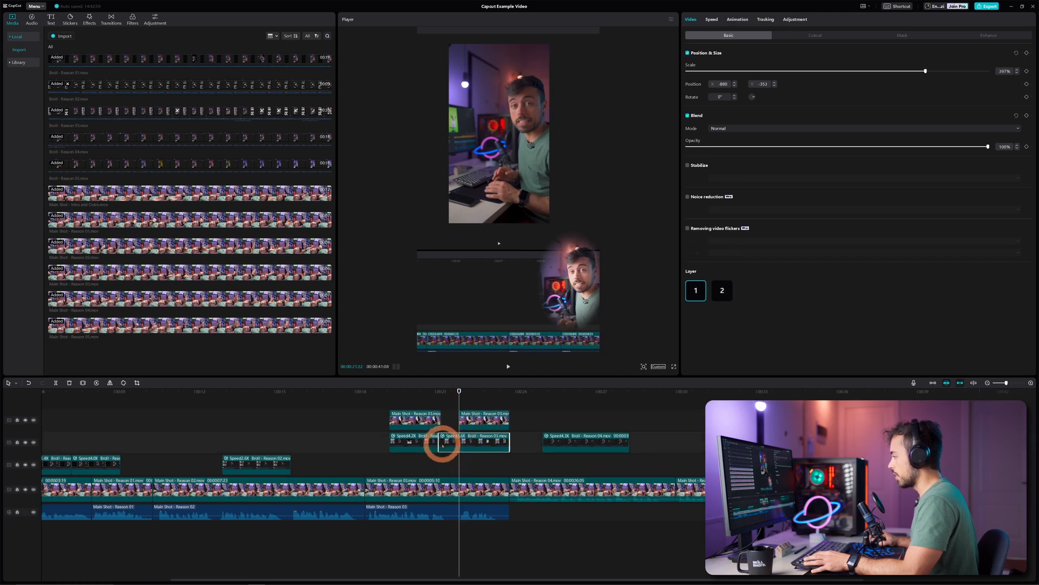
{"action": "left_click_drag", "start_coordinate": [440, 444], "coordinate": [464, 420]}
{"action": "left_click", "coordinate": [456, 416]}
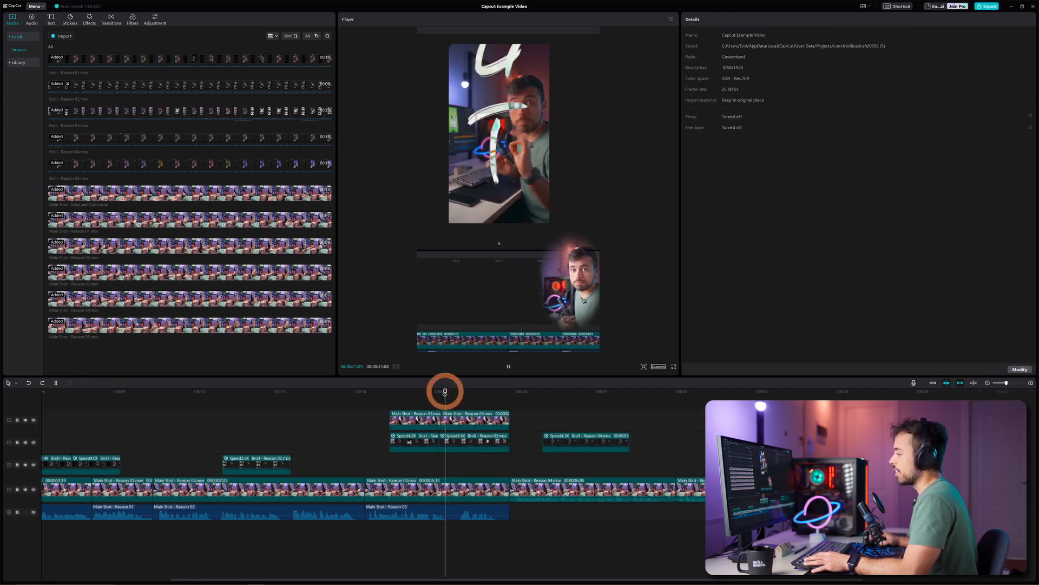
Split the overlay, B-roll, main video and audio at both ends of the pause in the Reason 03 section.
{"action": "key", "text": "space"}
{"action": "left_click_drag", "start_coordinate": [455, 391], "coordinate": [458, 391]}
{"action": "left_click", "coordinate": [474, 413]}
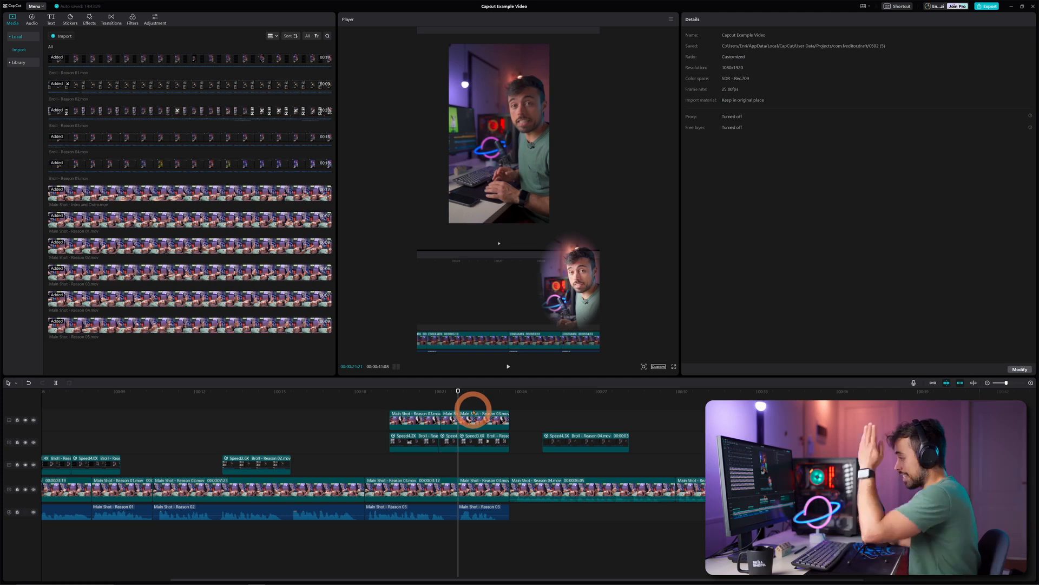
{"action": "left_click", "coordinate": [446, 391]}
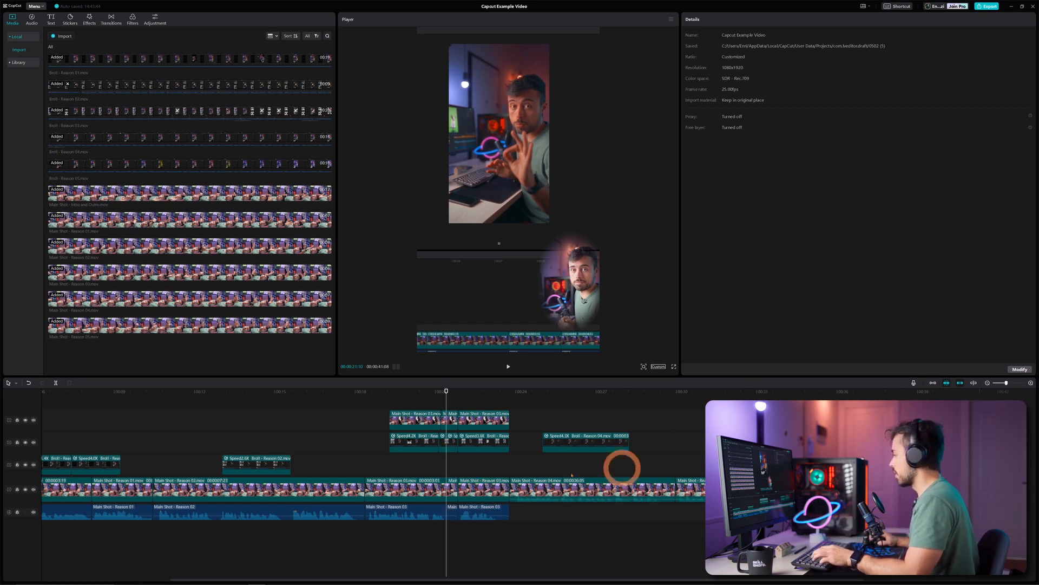
Delete the short pause segment from the overlay, B-roll, main video and audio tracks together.
{"action": "scroll", "coordinate": [512, 471], "scroll_direction": "up", "scroll_amount": 3}
{"action": "scroll", "coordinate": [514, 471], "scroll_direction": "up", "scroll_amount": 2}
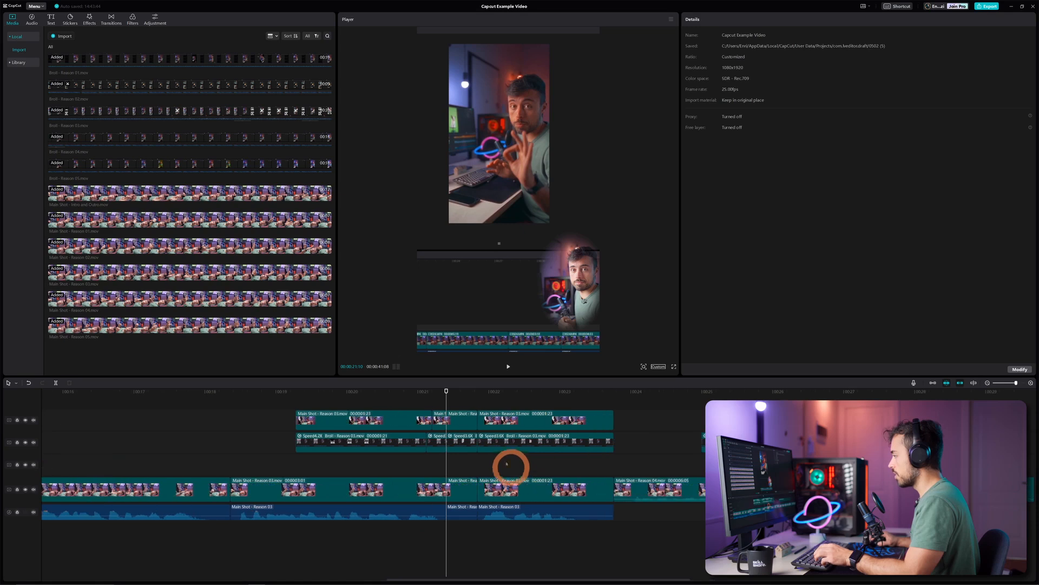
{"action": "left_click", "coordinate": [461, 421]}
{"action": "left_click_drag", "start_coordinate": [467, 453], "coordinate": [468, 534]}
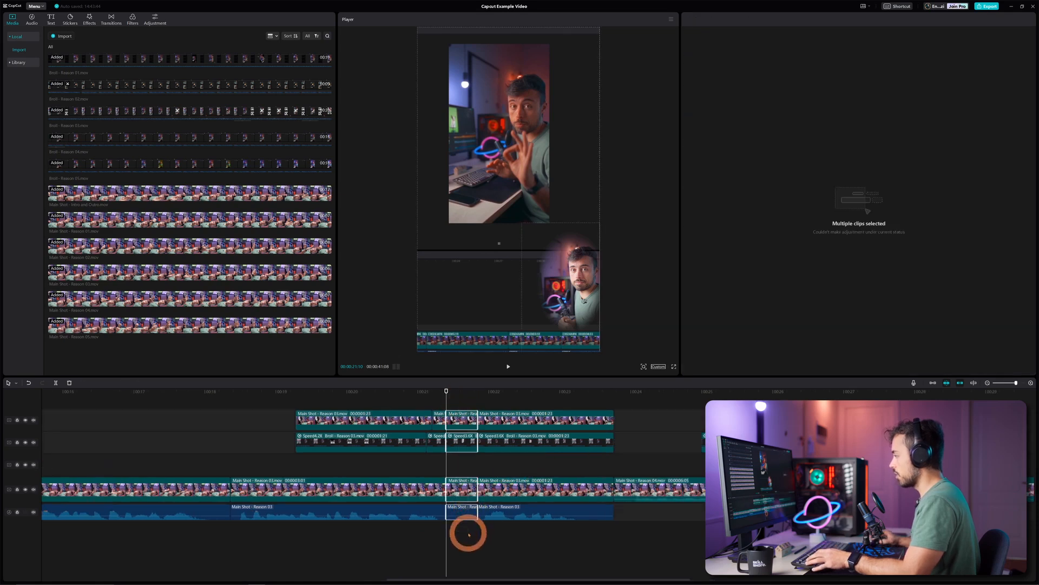
{"action": "key", "text": "Delete"}
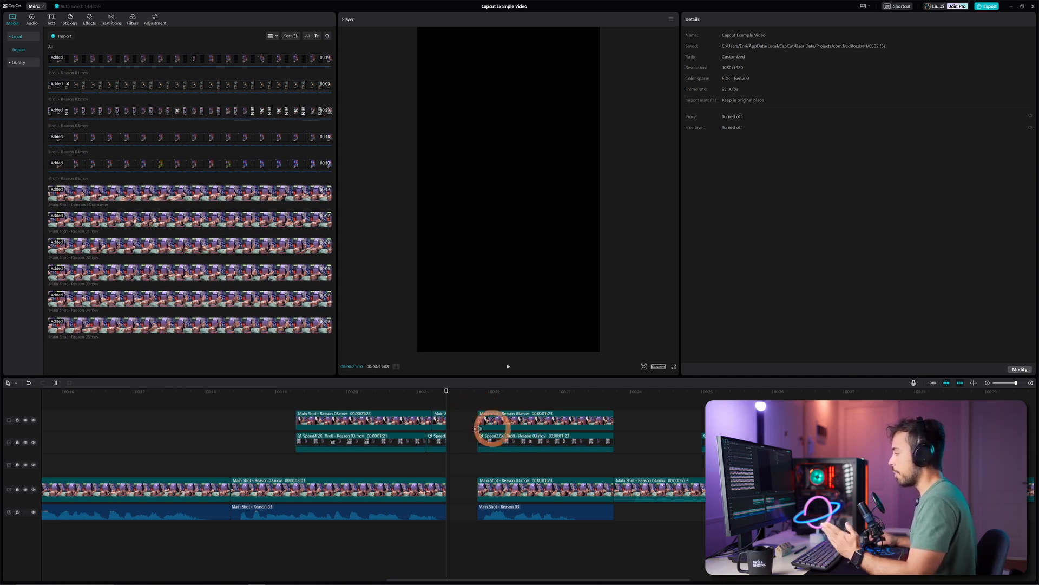
Select all clips after the gap across every track with Select rightward and move them earlier to close it.
{"action": "left_click", "coordinate": [16, 382]}
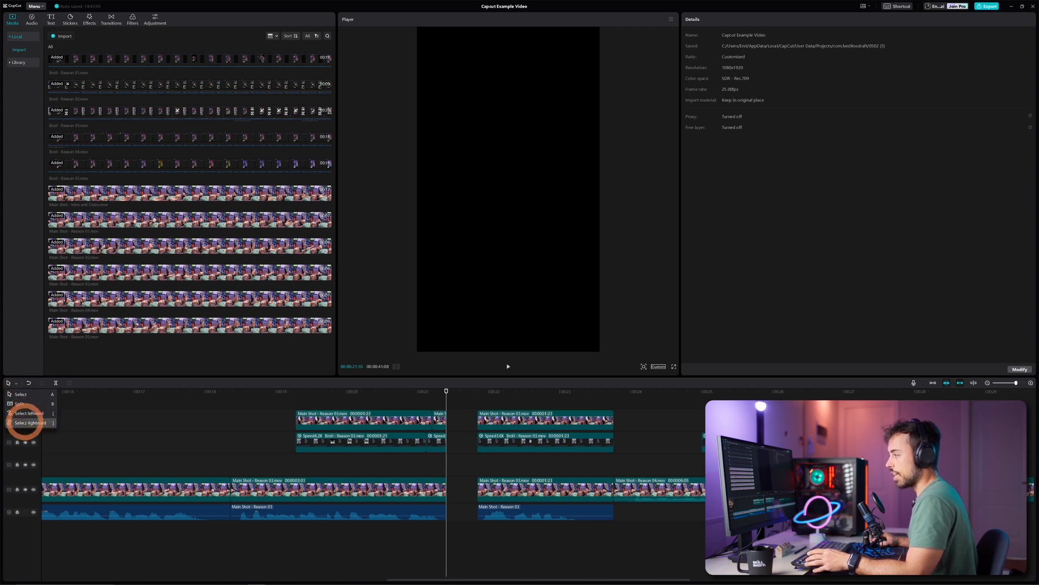
{"action": "left_click", "coordinate": [30, 423]}
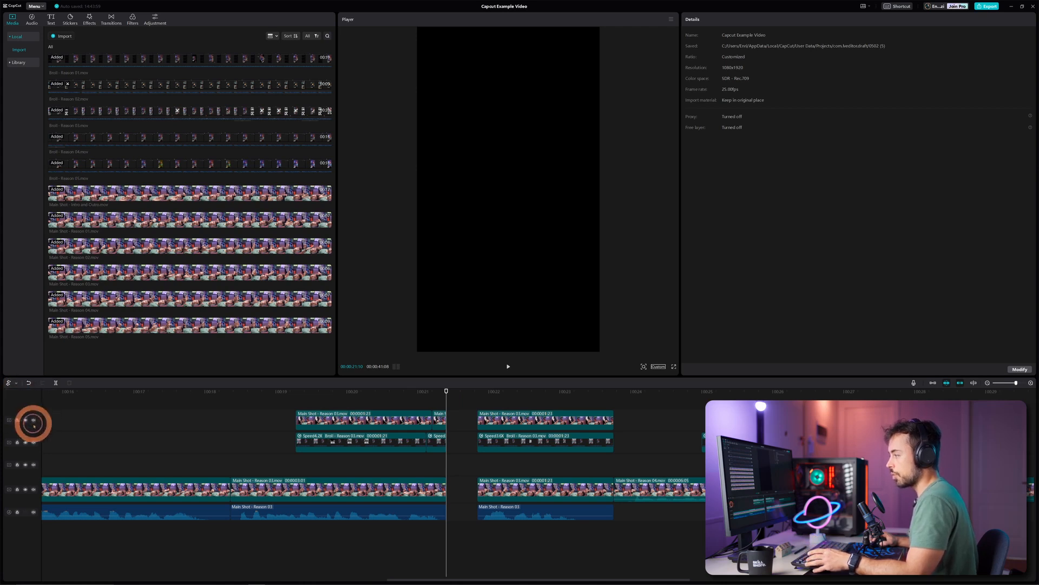
{"action": "left_click", "coordinate": [485, 423]}
{"action": "left_click_drag", "start_coordinate": [489, 422], "coordinate": [525, 418]}
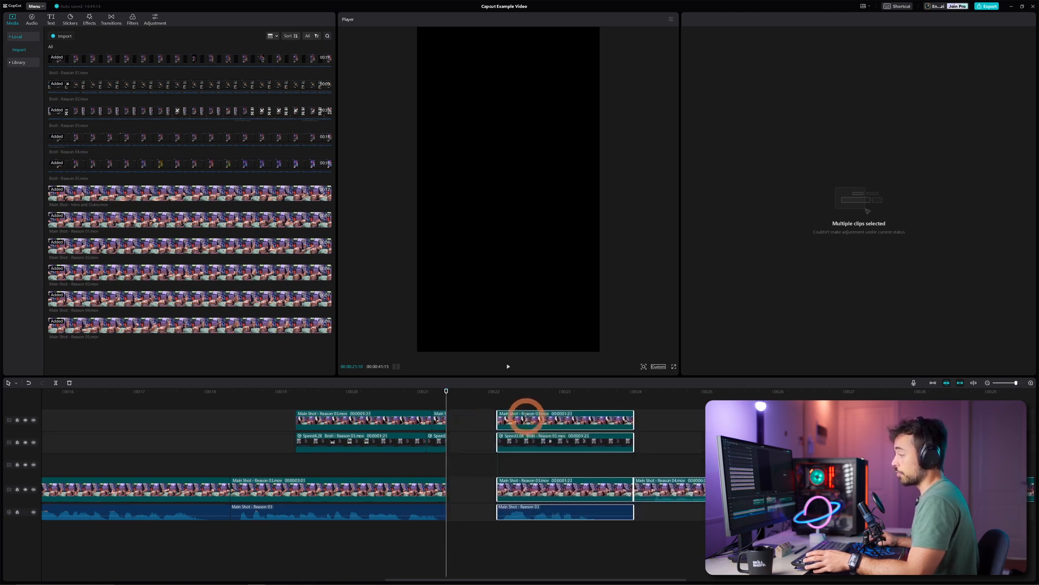
{"action": "left_click", "coordinate": [933, 383]}
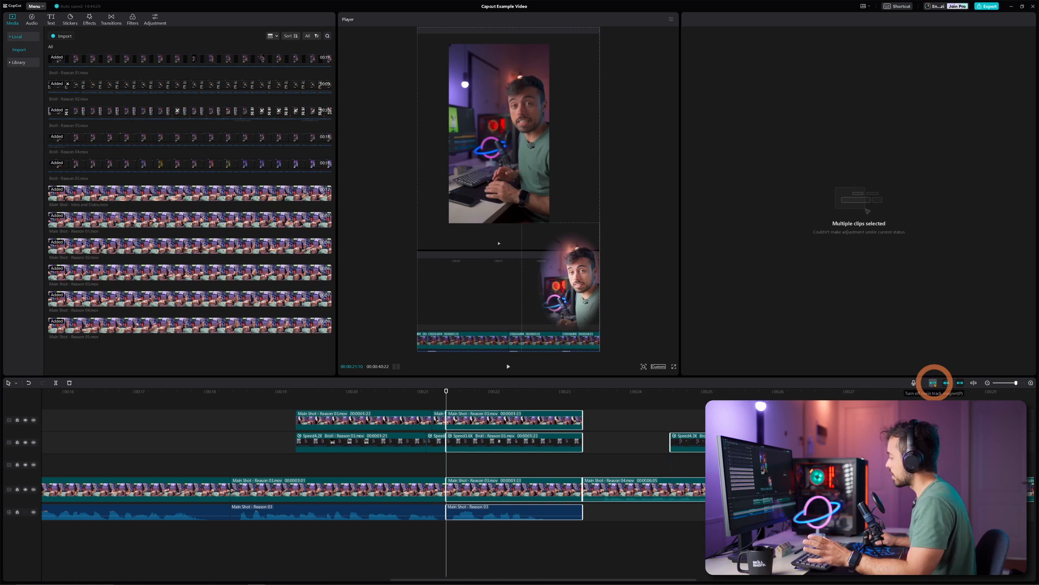
{"action": "left_click", "coordinate": [619, 420]}
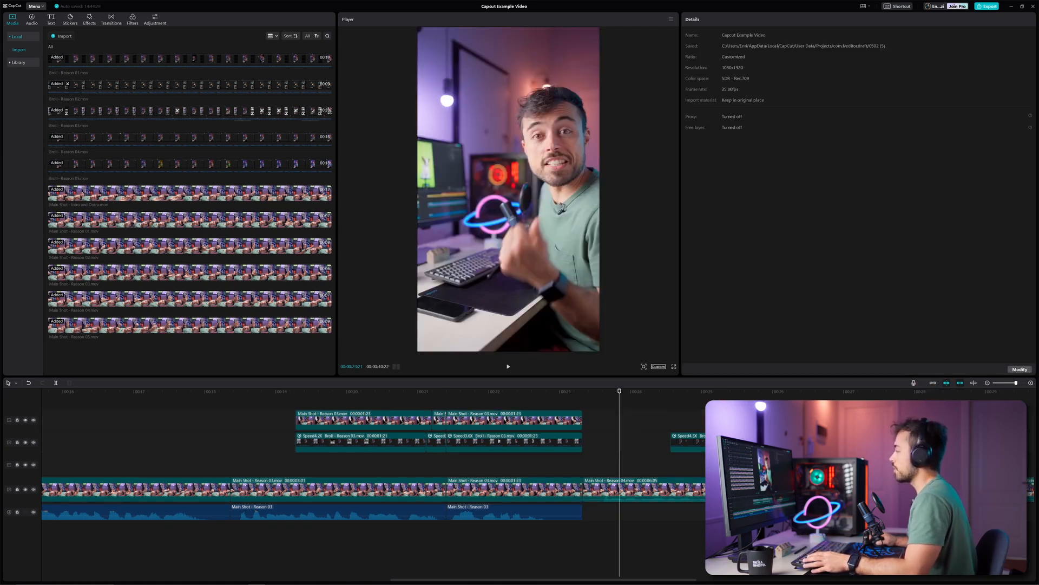
Add the Camera Shake video effect to the favorites and apply it at the start of the timeline.
{"action": "left_click_drag", "start_coordinate": [1016, 382], "coordinate": [1004, 383]}
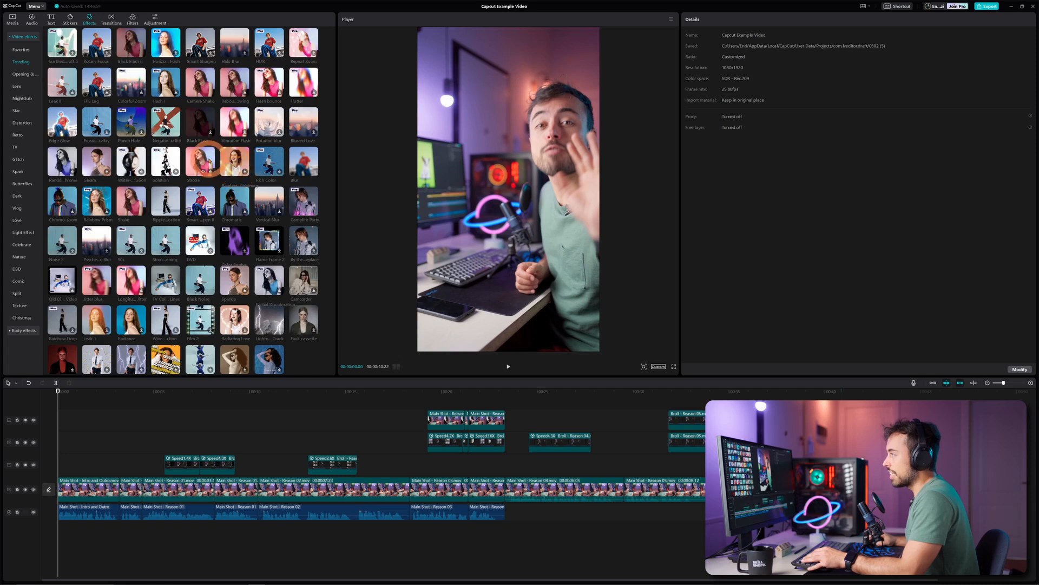
{"action": "left_click", "coordinate": [237, 171]}
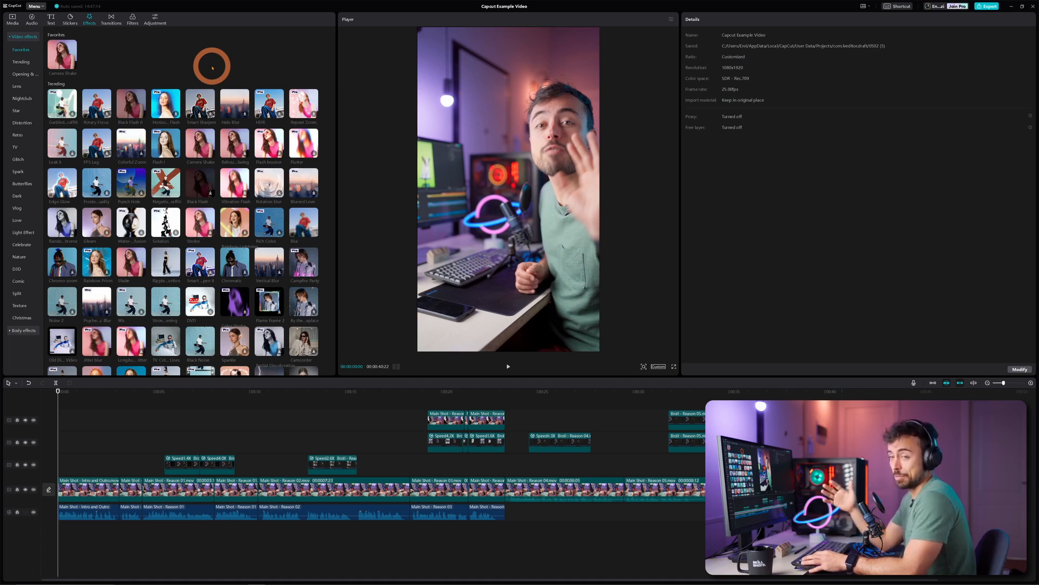
{"action": "left_click", "coordinate": [71, 64]}
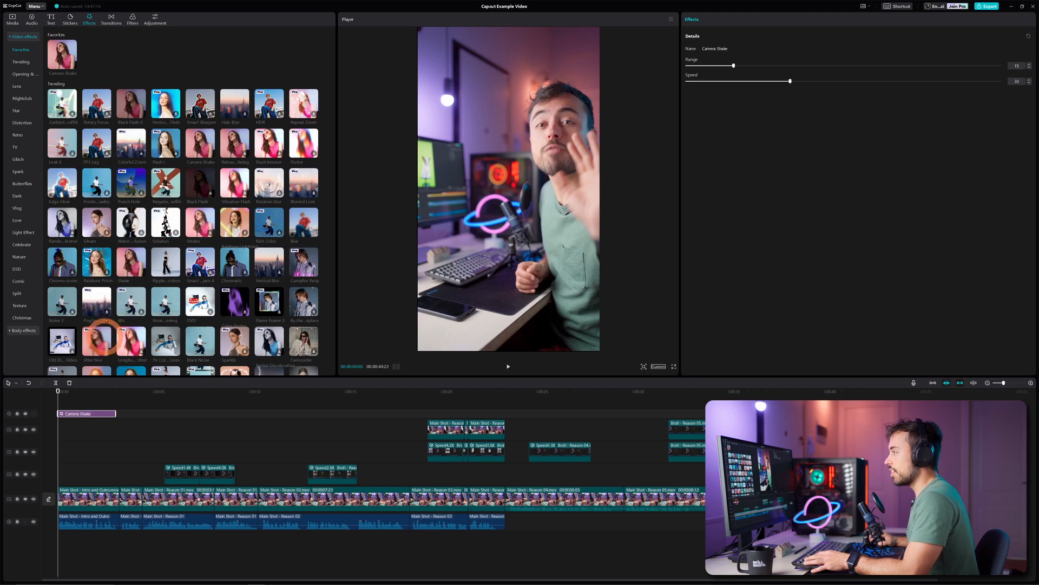
Favorite the Electro-optical Scanning body effect, apply it at the start of the timeline and preview it.
{"action": "left_click", "coordinate": [10, 37]}
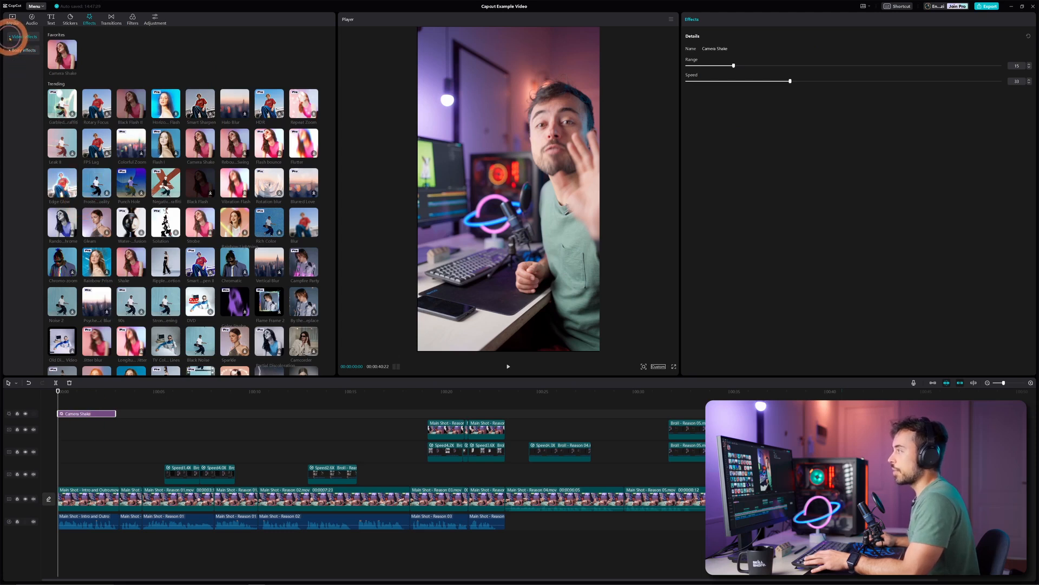
{"action": "left_click", "coordinate": [21, 50]}
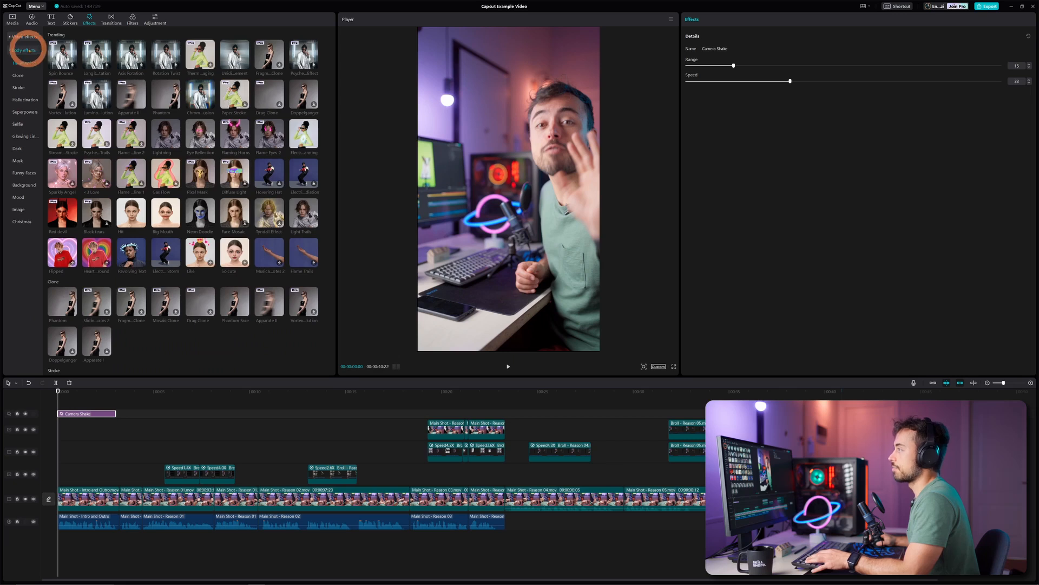
{"action": "left_click", "coordinate": [307, 144]}
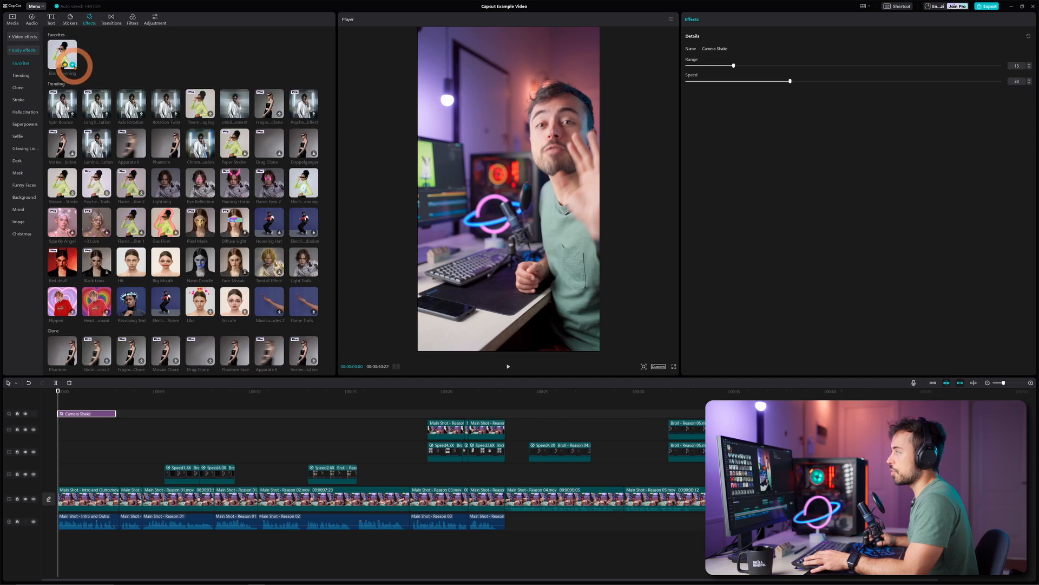
{"action": "left_click", "coordinate": [72, 64]}
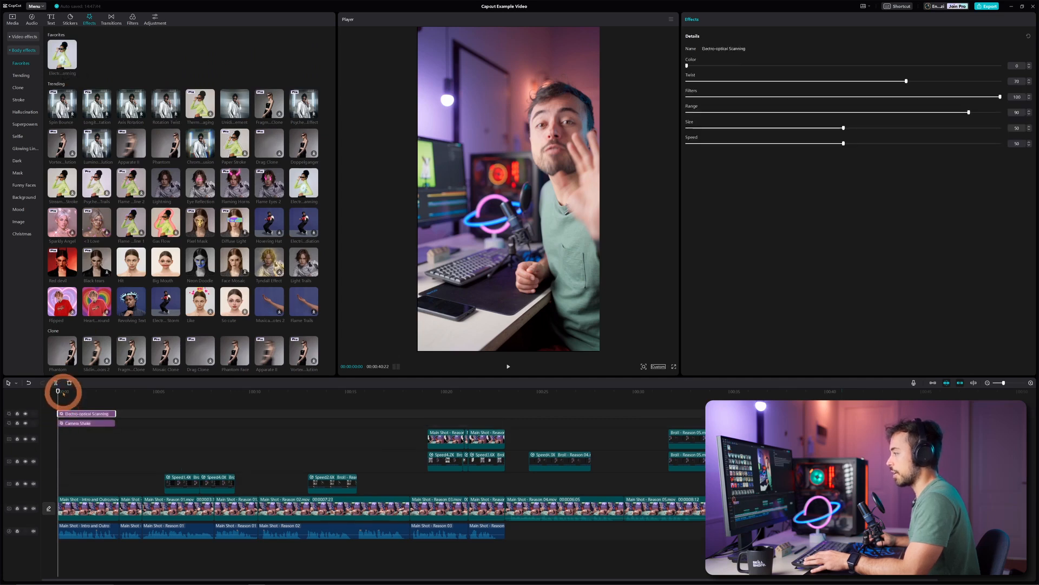
{"action": "key", "text": "space"}
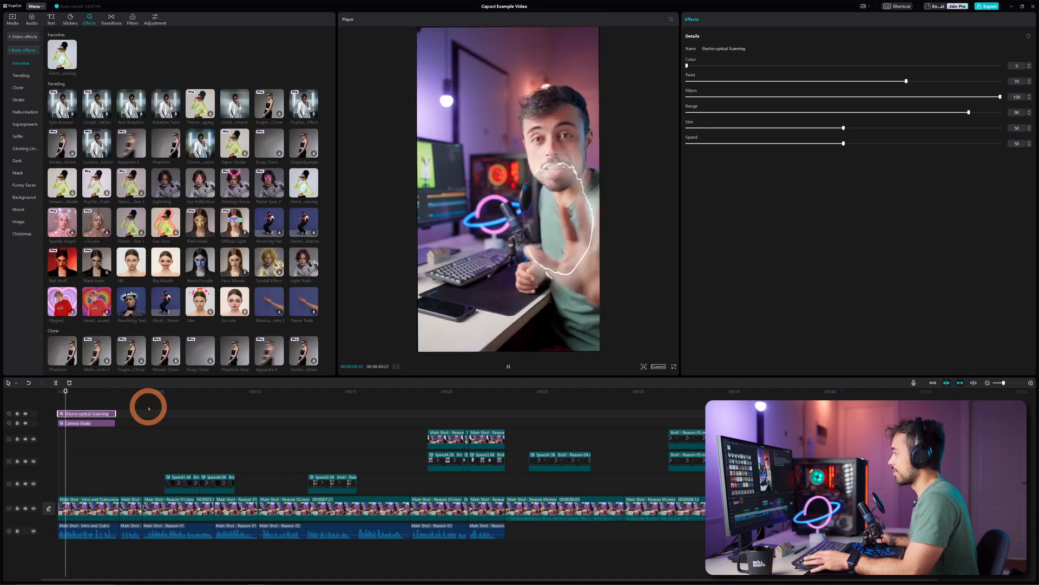
{"action": "key", "text": "space"}
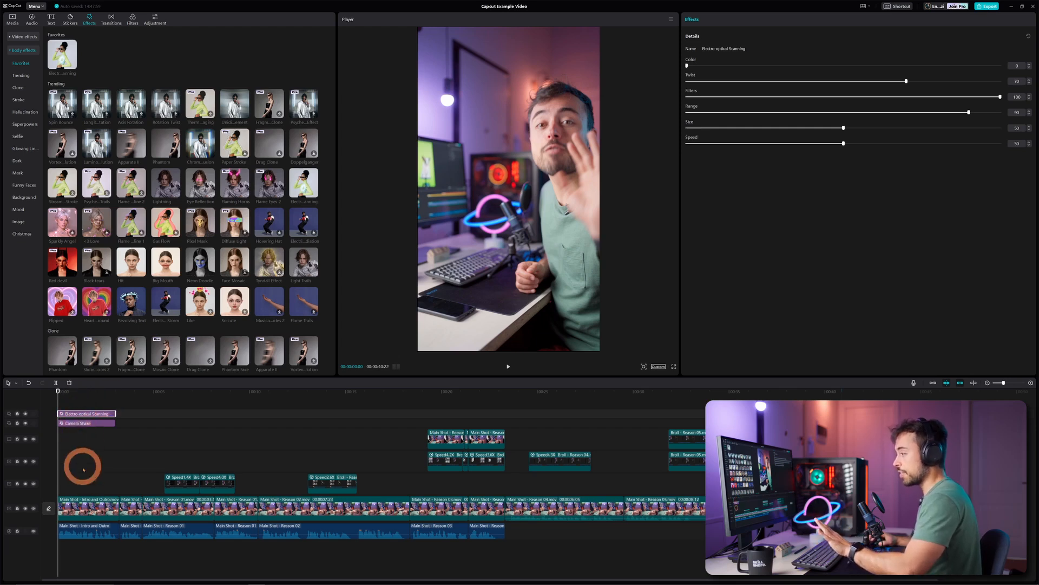
Play back the intro clip from the beginning with both effects applied.
{"action": "left_click", "coordinate": [82, 508]}
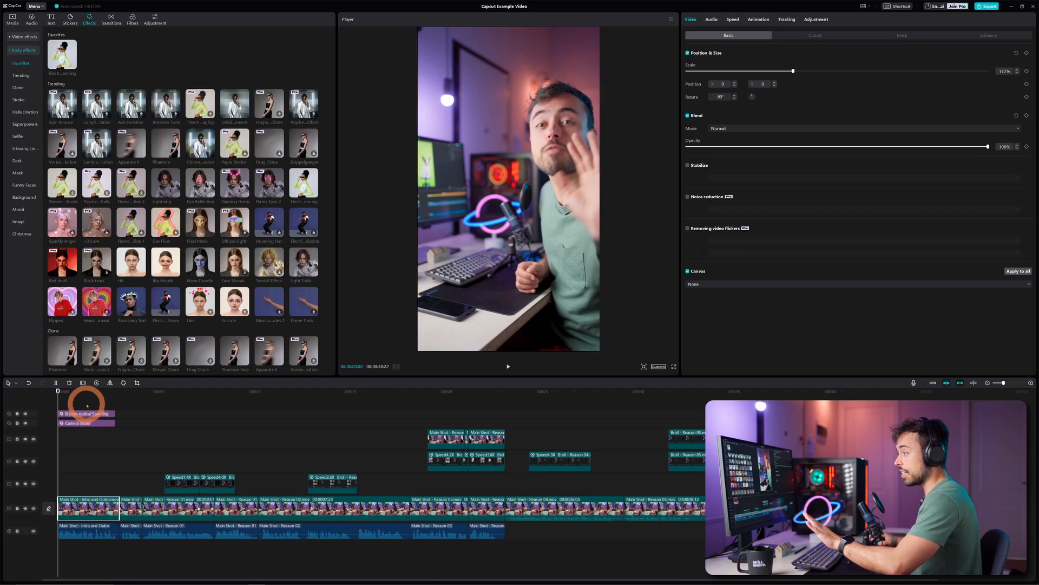
{"action": "left_click_drag", "start_coordinate": [88, 406], "coordinate": [112, 452]}
{"action": "mouse_move", "coordinate": [62, 390]}
{"action": "left_mouse_down"}
{"action": "mouse_move", "coordinate": [116, 396]}
{"action": "mouse_move", "coordinate": [59, 395]}
{"action": "left_mouse_up"}
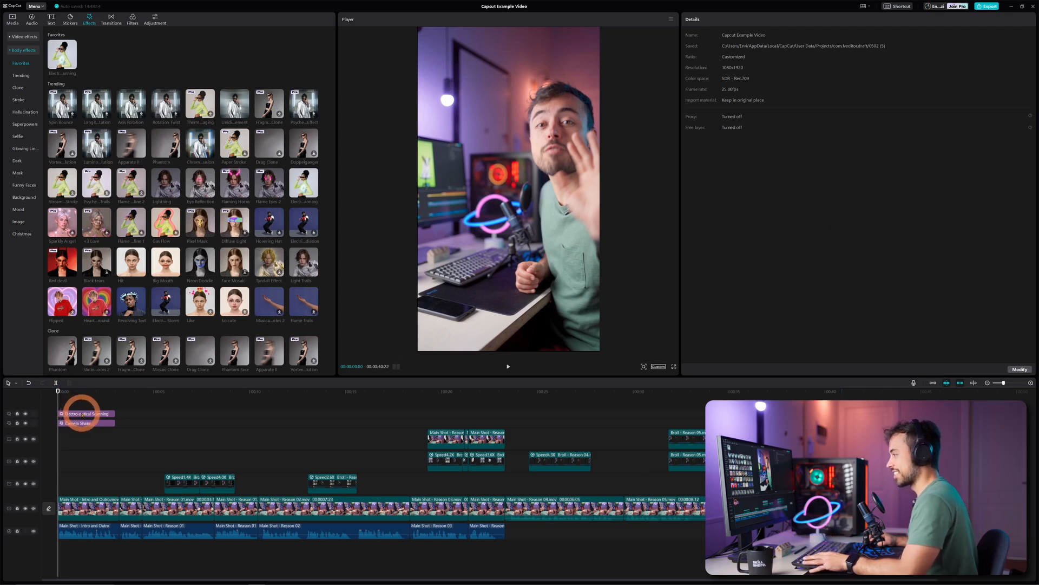
{"action": "key", "text": "space"}
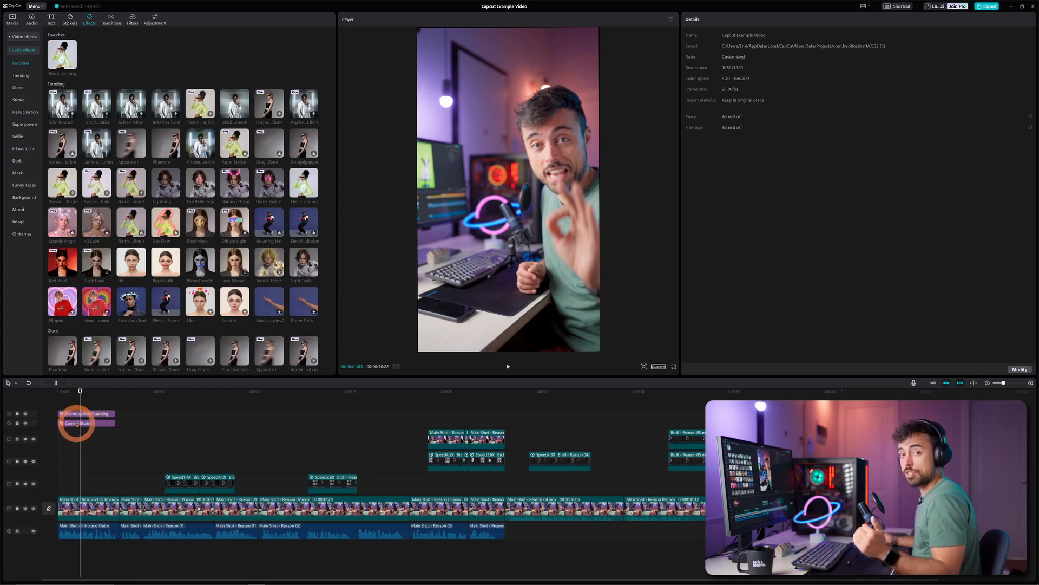
Trim both effects to end at about 2 seconds, start Camera Shake slightly after the scanning effect, and play them back.
{"action": "left_click_drag", "start_coordinate": [77, 423], "coordinate": [58, 391]}
{"action": "left_click_drag", "start_coordinate": [129, 422], "coordinate": [101, 413]}
{"action": "key", "text": "space"}
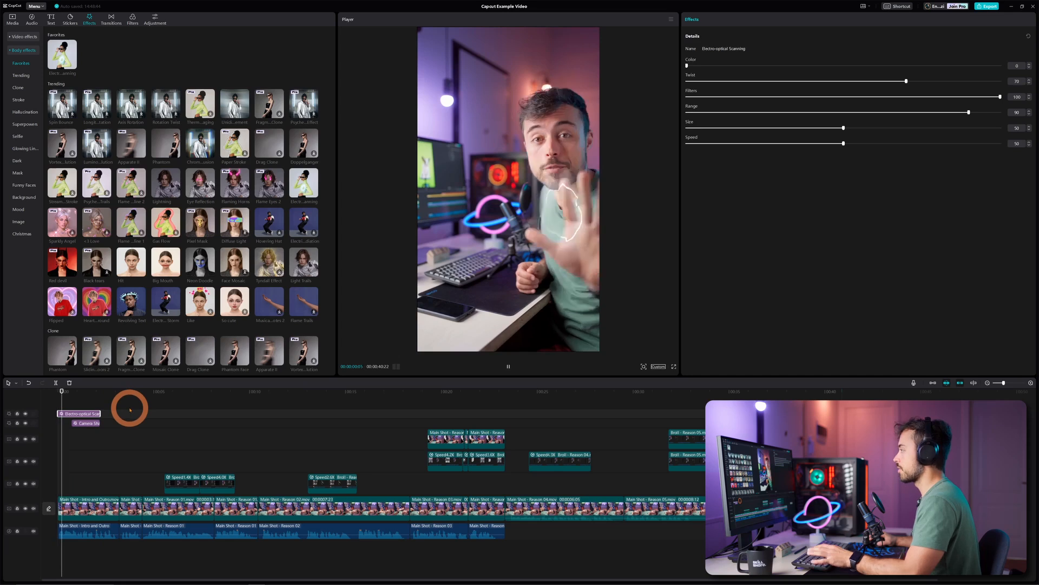
{"action": "key", "text": "space"}
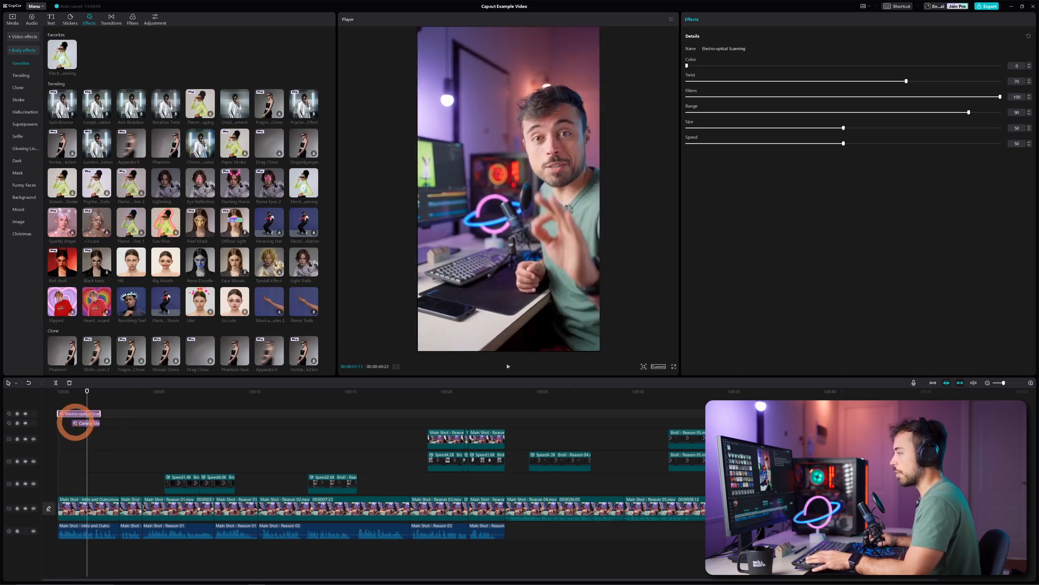
Extend the start of the Camera Shake effect slightly earlier and play the intro back.
{"action": "left_click_drag", "start_coordinate": [72, 423], "coordinate": [65, 423]}
{"action": "left_click", "coordinate": [60, 399]}
{"action": "key", "text": "space"}
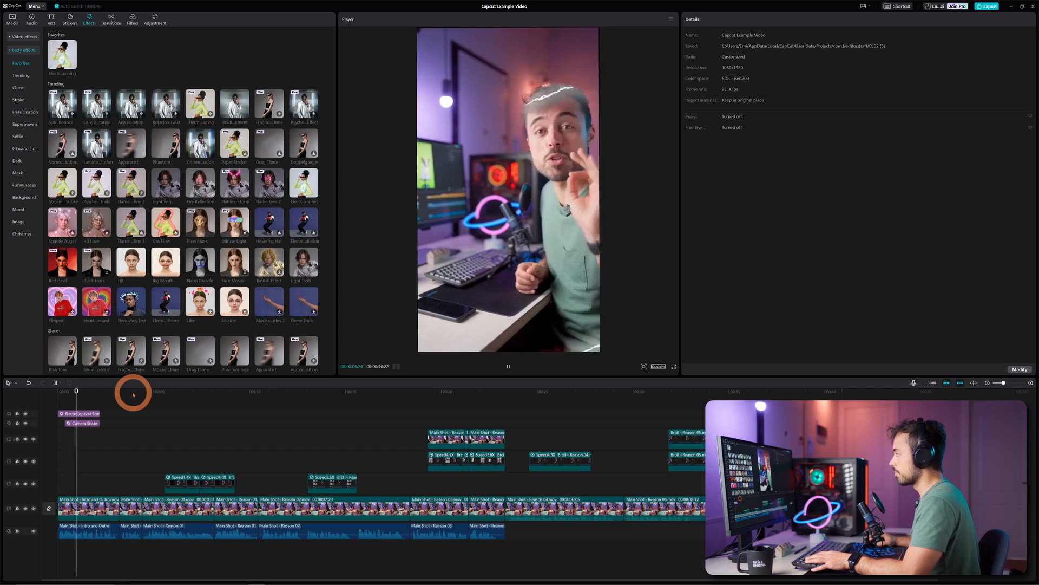
{"action": "key", "text": "space"}
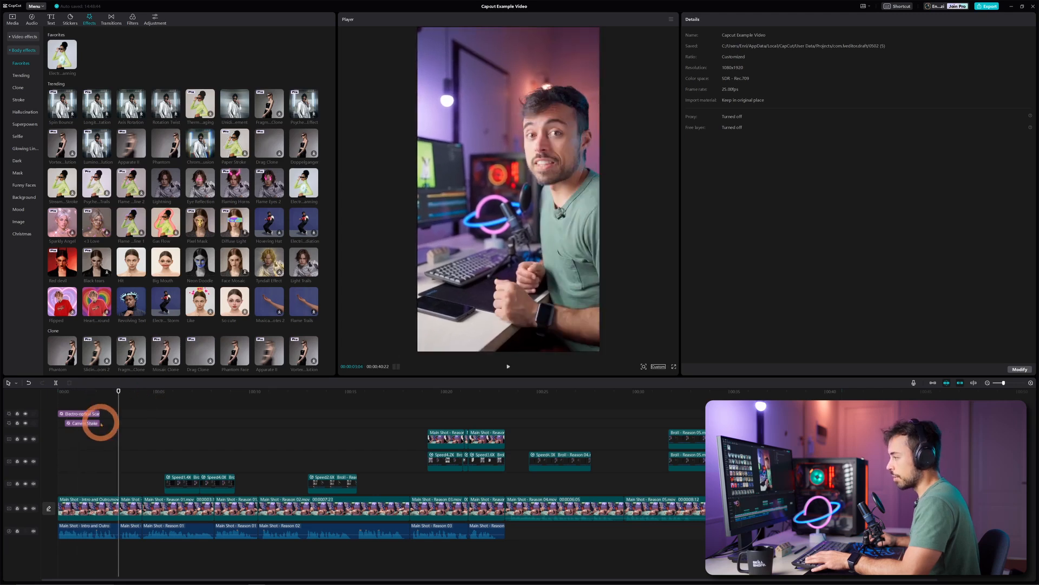
Shorten the Camera Shake effect so it ends before the scanning effect, and play the intro back.
{"action": "left_click_drag", "start_coordinate": [101, 423], "coordinate": [88, 423]}
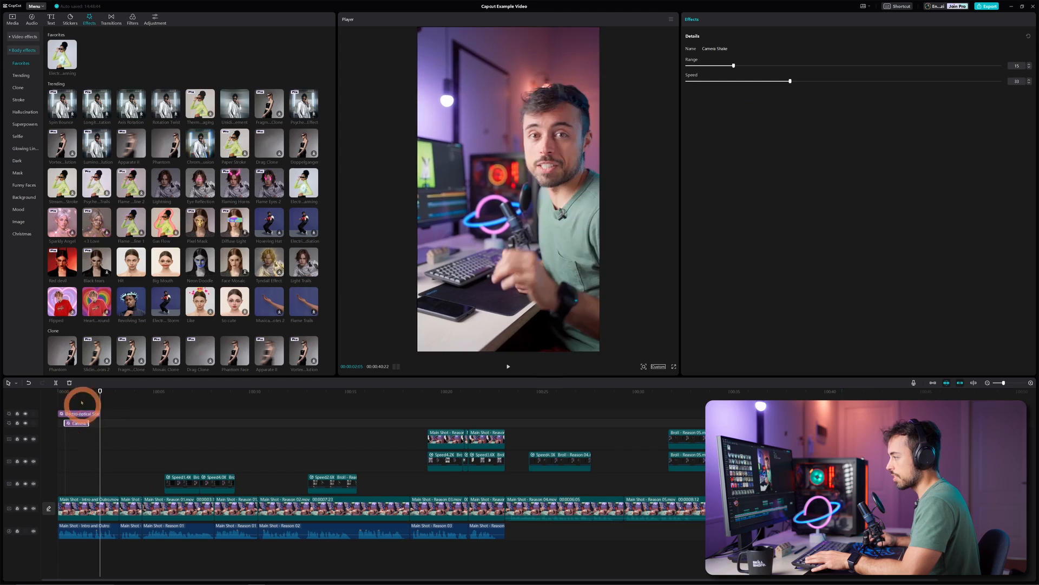
{"action": "left_click", "coordinate": [65, 391]}
{"action": "key", "text": "space"}
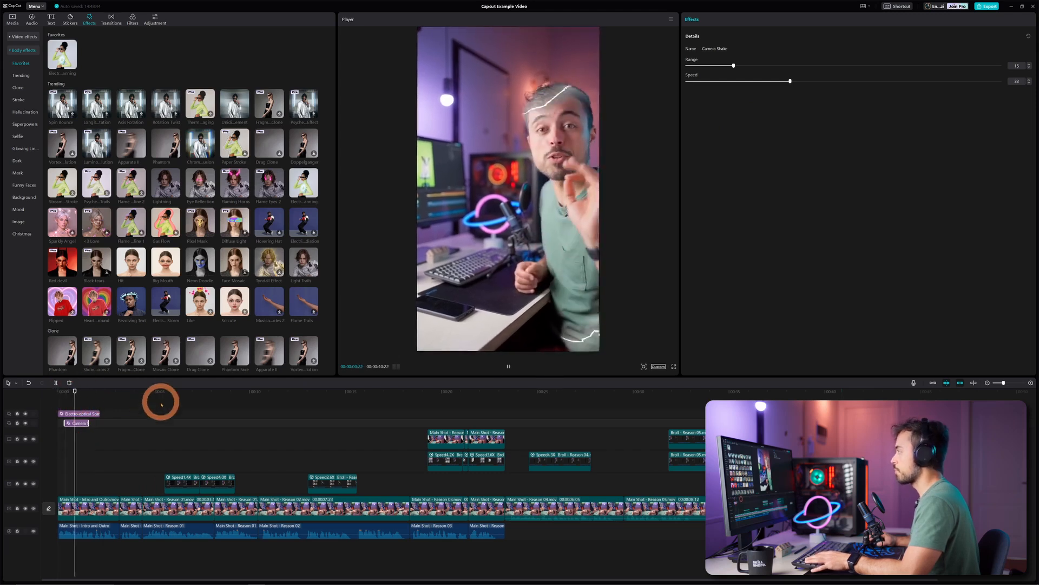
{"action": "left_click", "coordinate": [149, 406]}
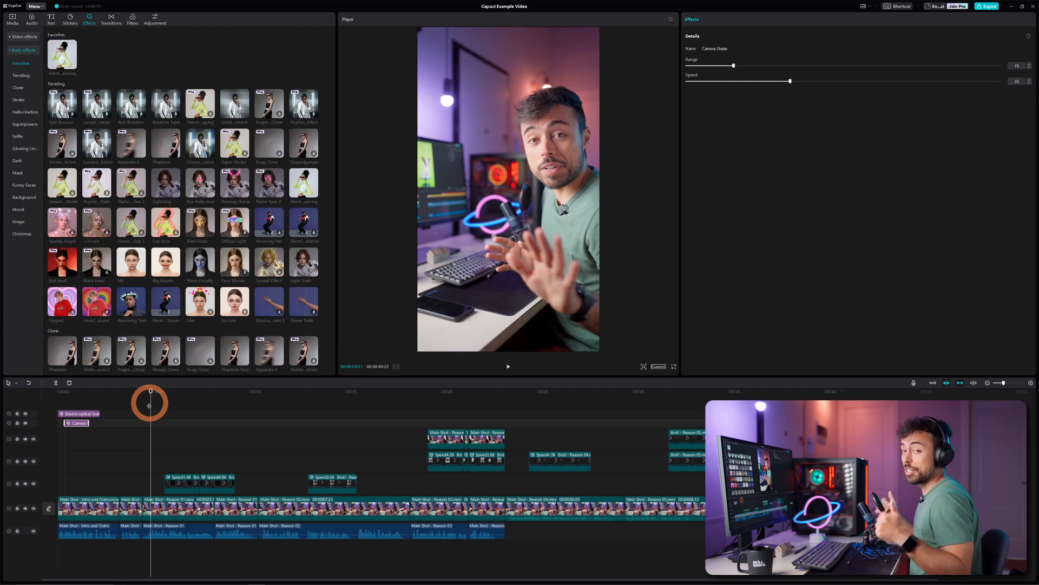
Add a Pull in transition at the cut between the intro and the first Reason 01 clip.
{"action": "left_click_drag", "start_coordinate": [149, 405], "coordinate": [144, 398]}
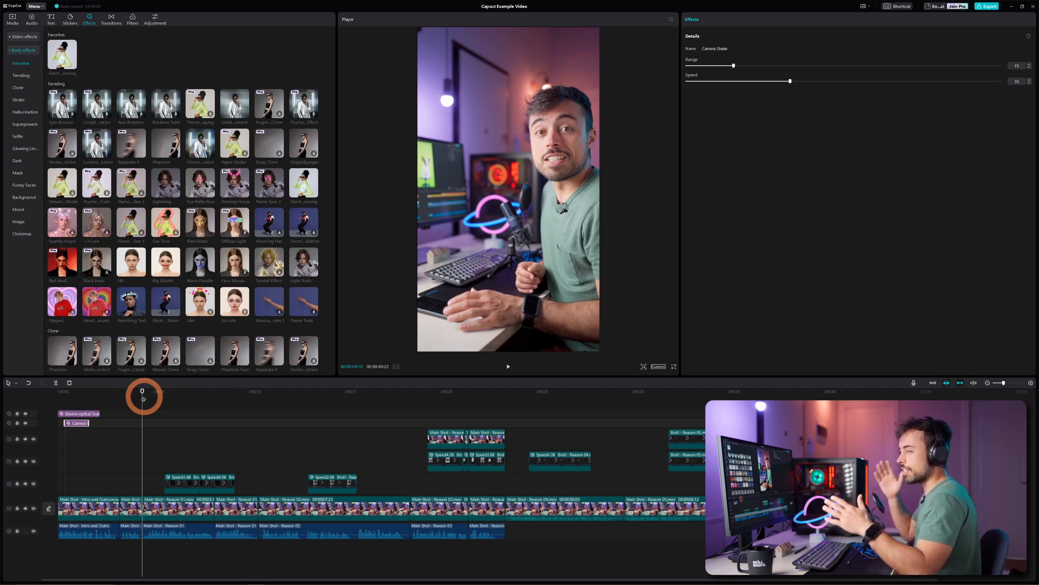
{"action": "left_click", "coordinate": [153, 441]}
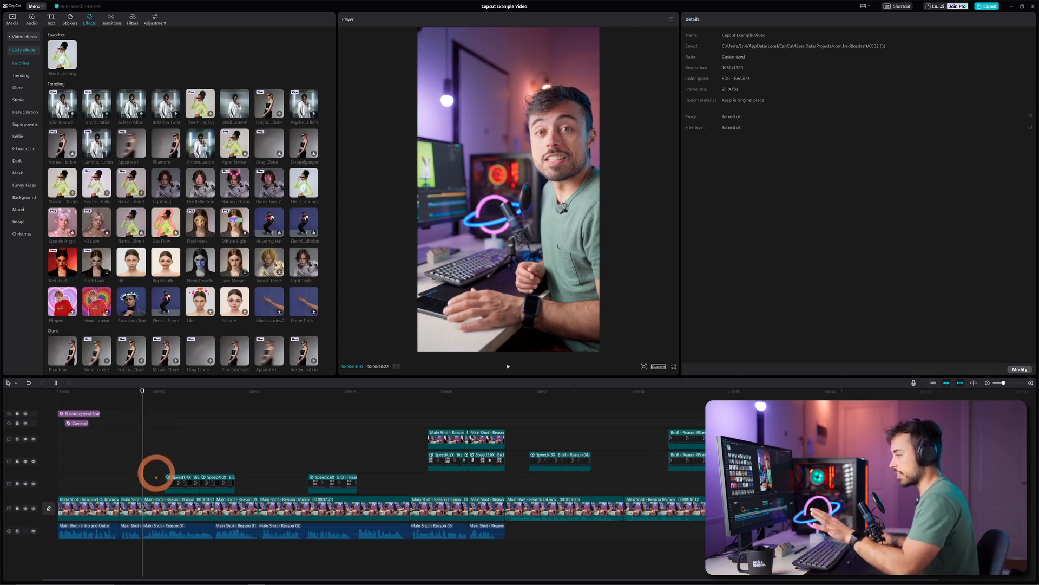
{"action": "left_click", "coordinate": [114, 25]}
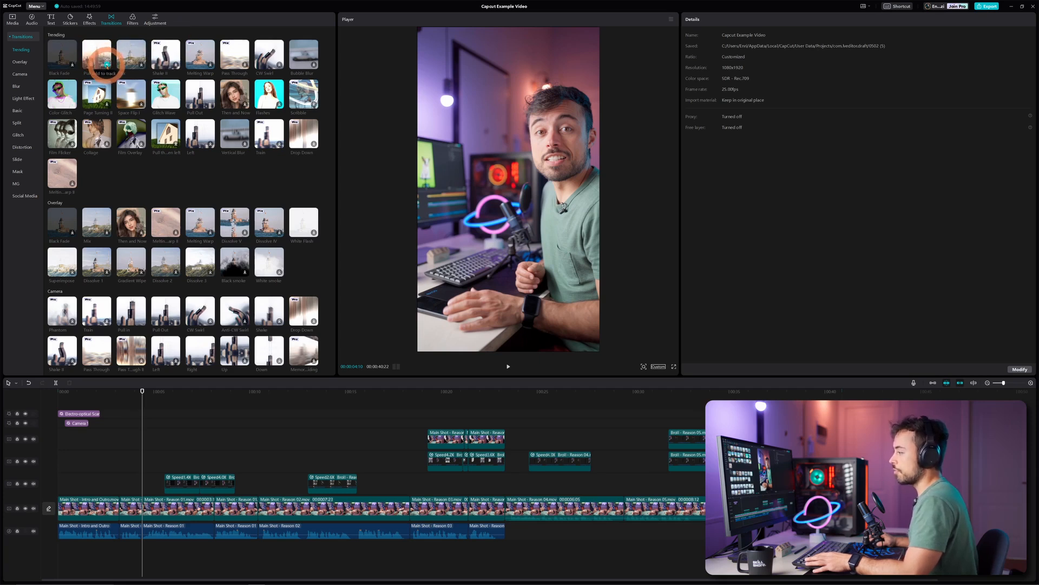
{"action": "left_click", "coordinate": [108, 64]}
{"action": "scroll", "coordinate": [152, 488], "scroll_direction": "up", "scroll_amount": 5}
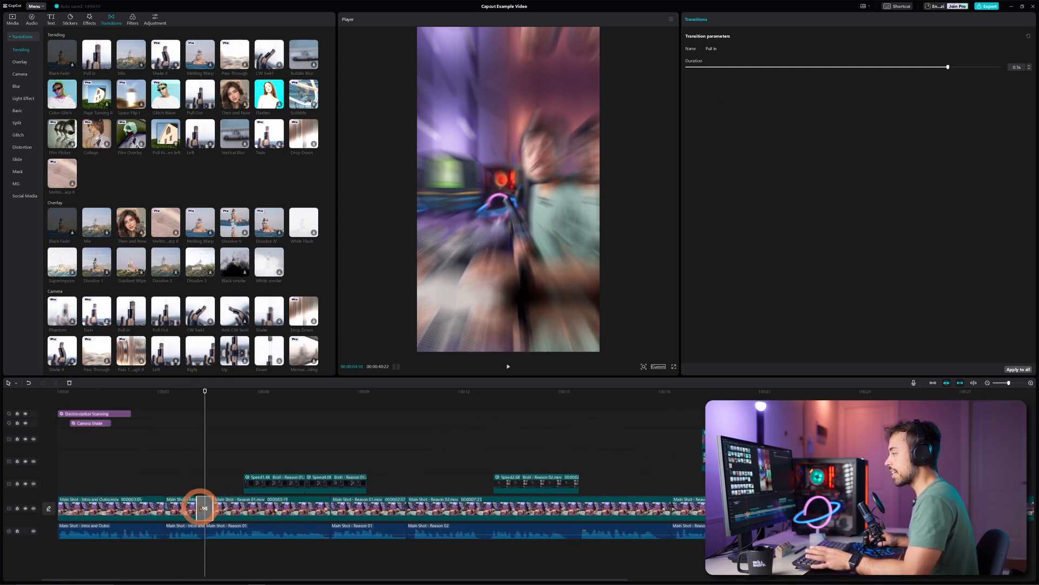
Try shortening the Pull in transition before Reason 01 to 0.2 s and play it back.
{"action": "mouse_move", "coordinate": [213, 508]}
{"action": "left_mouse_down"}
{"action": "mouse_move", "coordinate": [233, 505]}
{"action": "mouse_move", "coordinate": [210, 506]}
{"action": "left_mouse_up"}
{"action": "left_click_drag", "start_coordinate": [205, 509], "coordinate": [206, 508]}
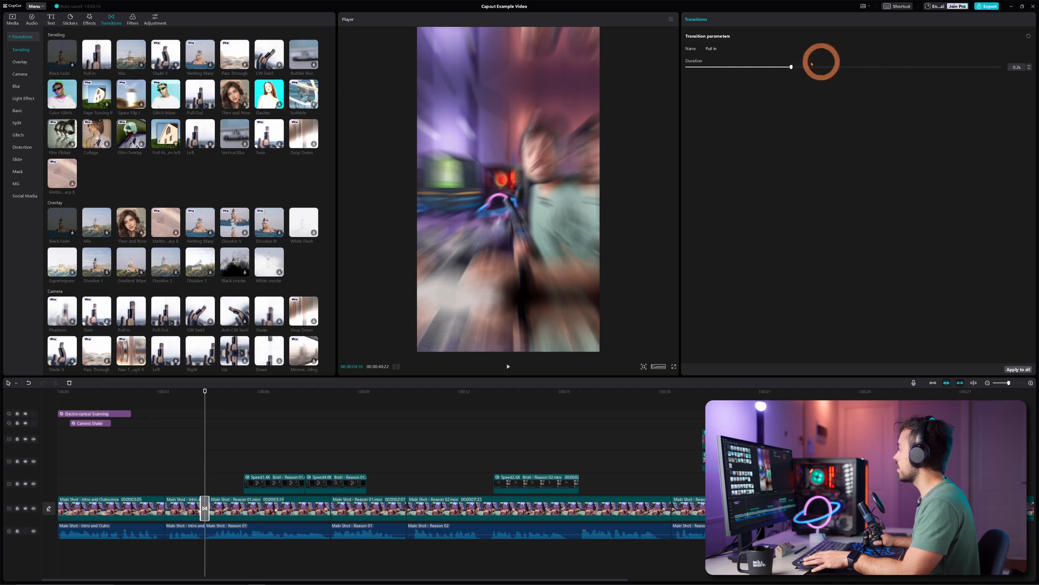
{"action": "left_click", "coordinate": [196, 393]}
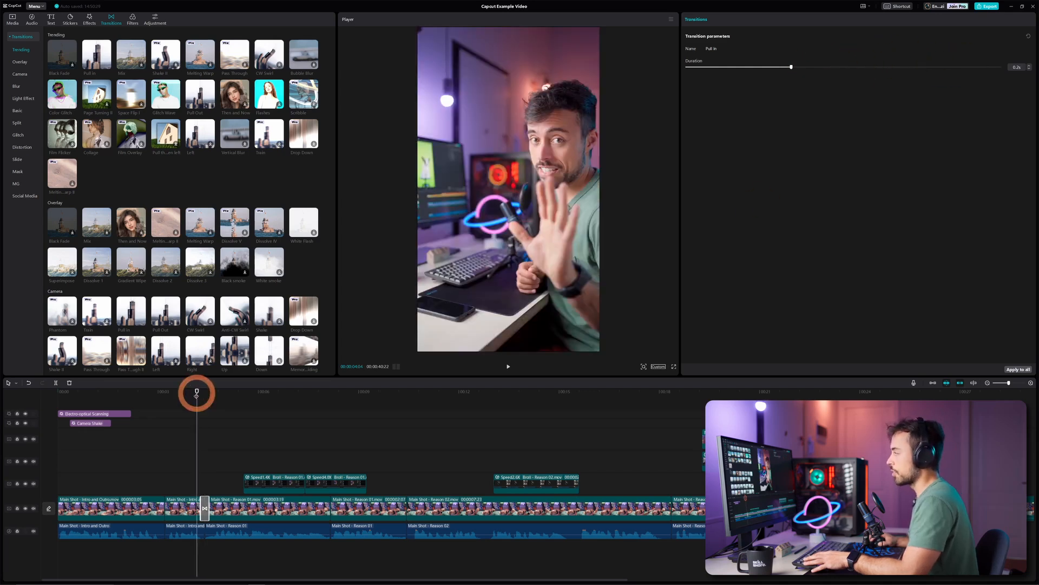
{"action": "left_click", "coordinate": [182, 395]}
{"action": "key", "text": "space"}
{"action": "key", "text": "space"}
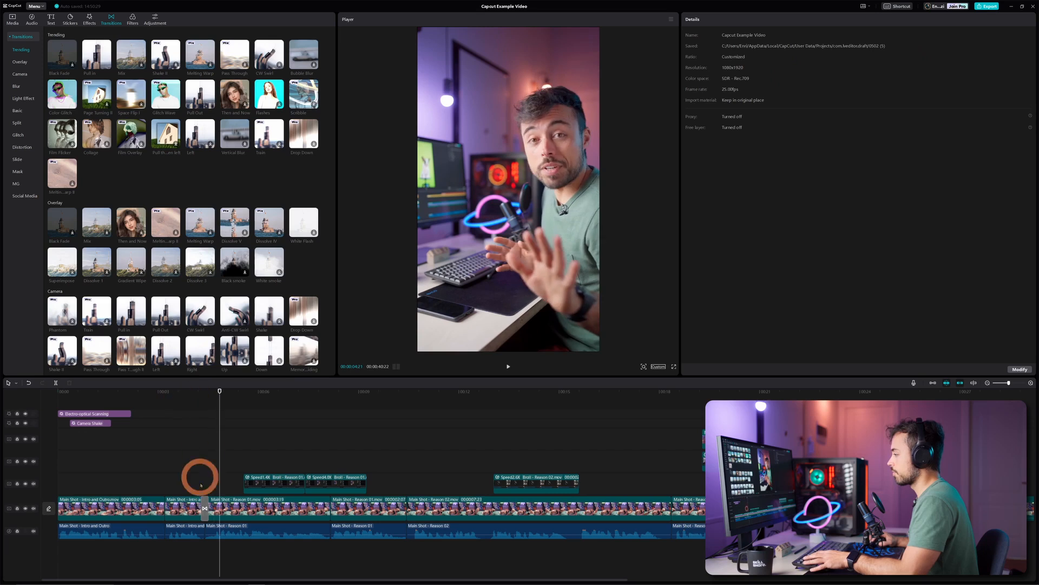
Lengthen the Pull in transition before Reason 01 to 0.6 s and play it back.
{"action": "left_click", "coordinate": [205, 508]}
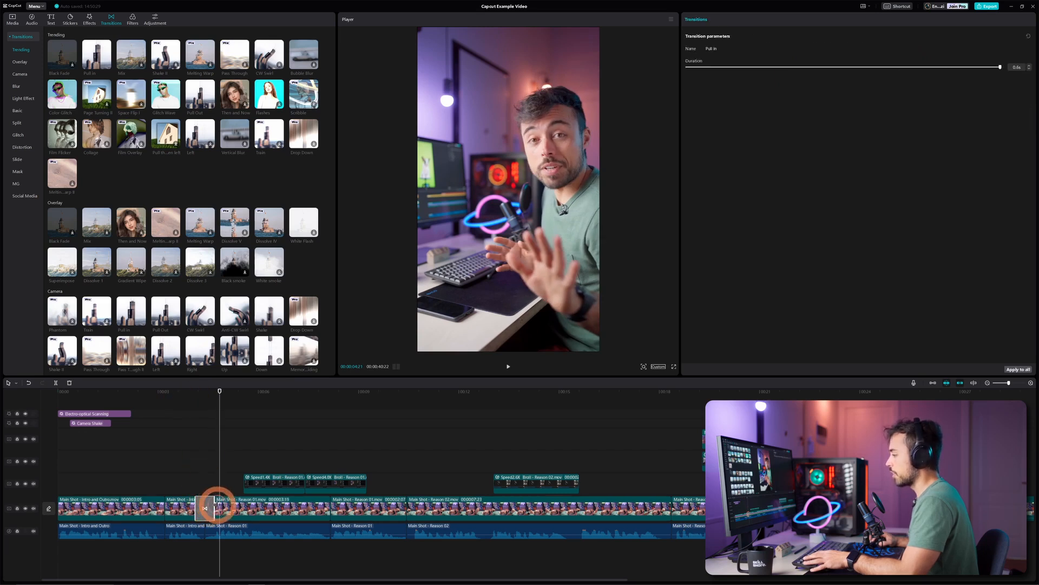
{"action": "left_click", "coordinate": [186, 394]}
{"action": "key", "text": "space"}
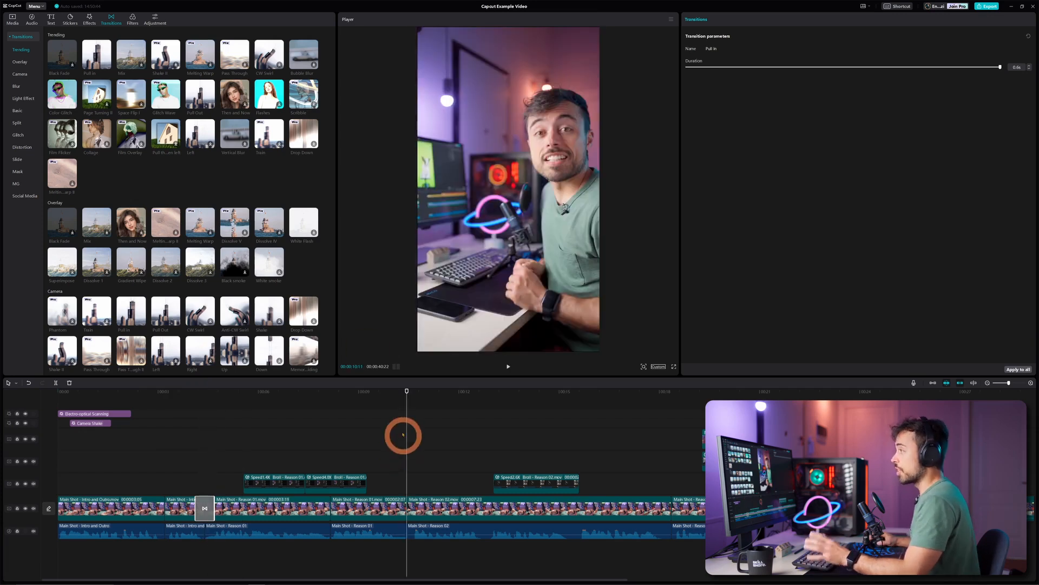
Add Pull in transitions at the cuts leading into Reasons 02, 03, 04 and 05 and the closing clip.
{"action": "left_click", "coordinate": [106, 63]}
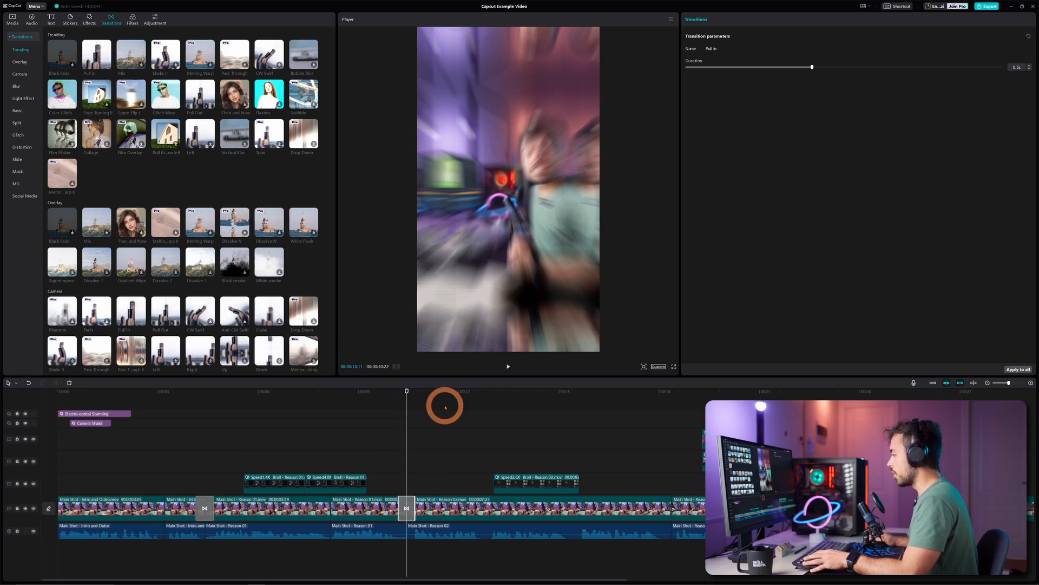
{"action": "scroll", "coordinate": [446, 401], "scroll_direction": "right", "scroll_amount": 3}
{"action": "left_click", "coordinate": [425, 391]}
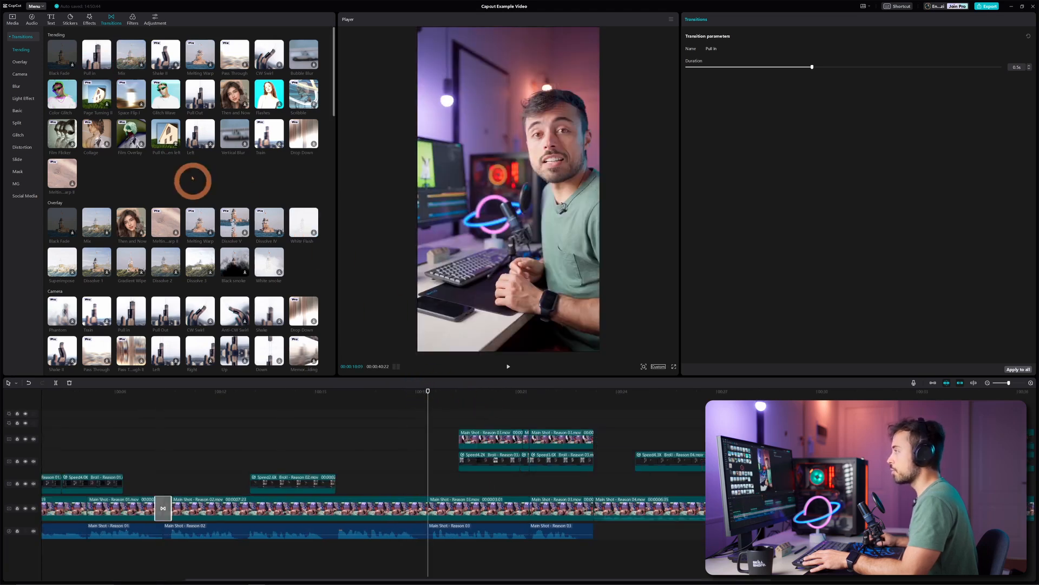
{"action": "left_click", "coordinate": [106, 64]}
{"action": "left_click", "coordinate": [407, 383]}
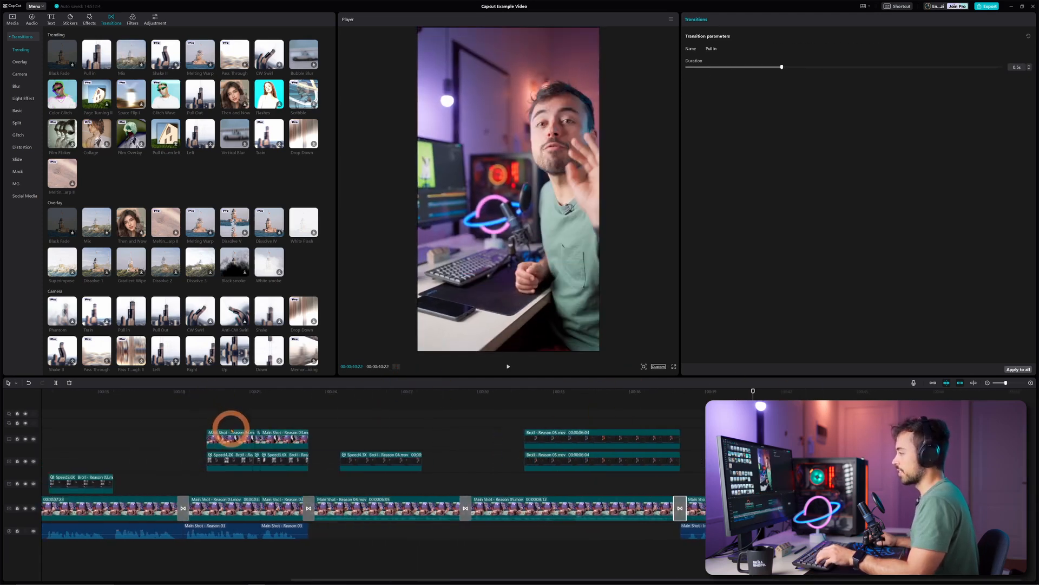
Return to the start of the video and mark the red and white TITLES text template as a favorite.
{"action": "scroll", "coordinate": [232, 430], "scroll_direction": "down", "scroll_amount": 1}
{"action": "left_click_drag", "start_coordinate": [131, 395], "coordinate": [63, 391]}
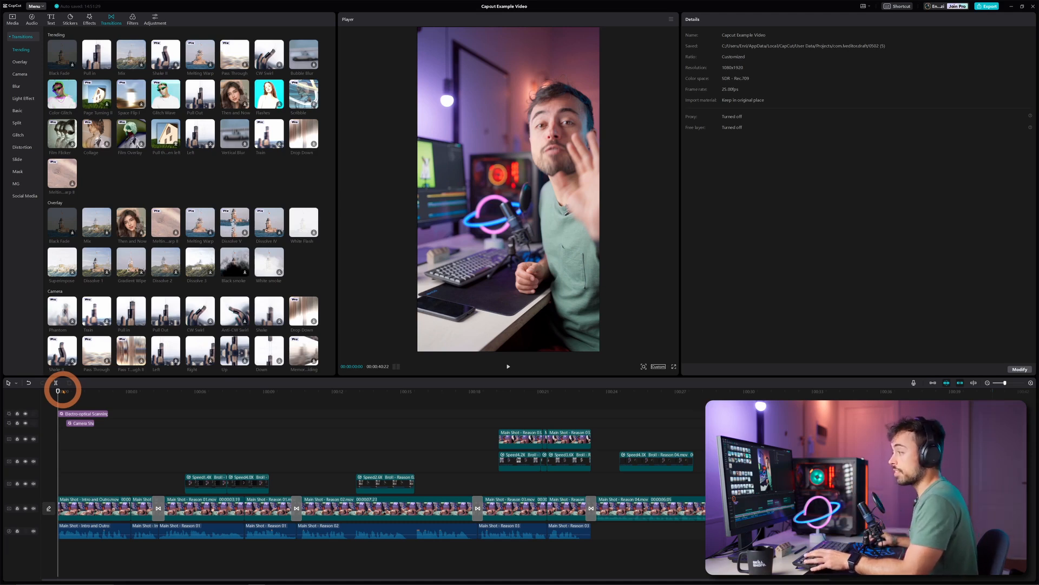
{"action": "left_click", "coordinate": [51, 20]}
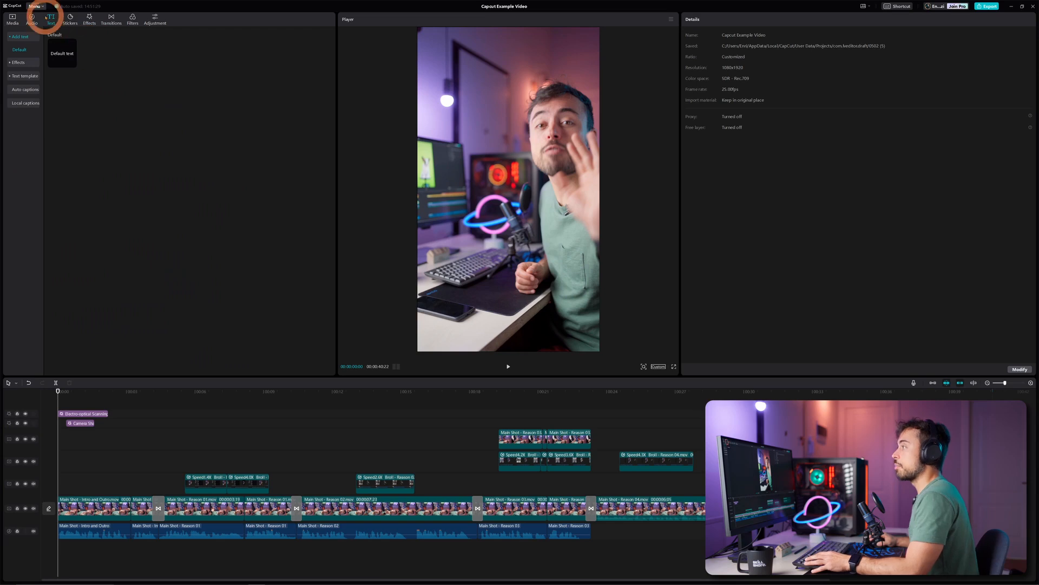
{"action": "left_click", "coordinate": [24, 75]}
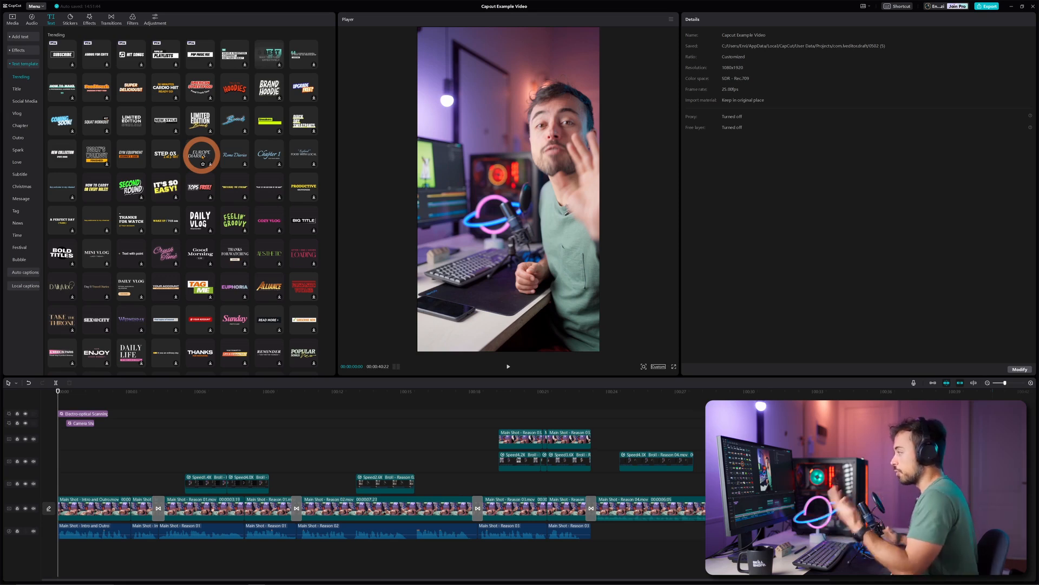
{"action": "scroll", "coordinate": [157, 301], "scroll_direction": "down", "scroll_amount": 4}
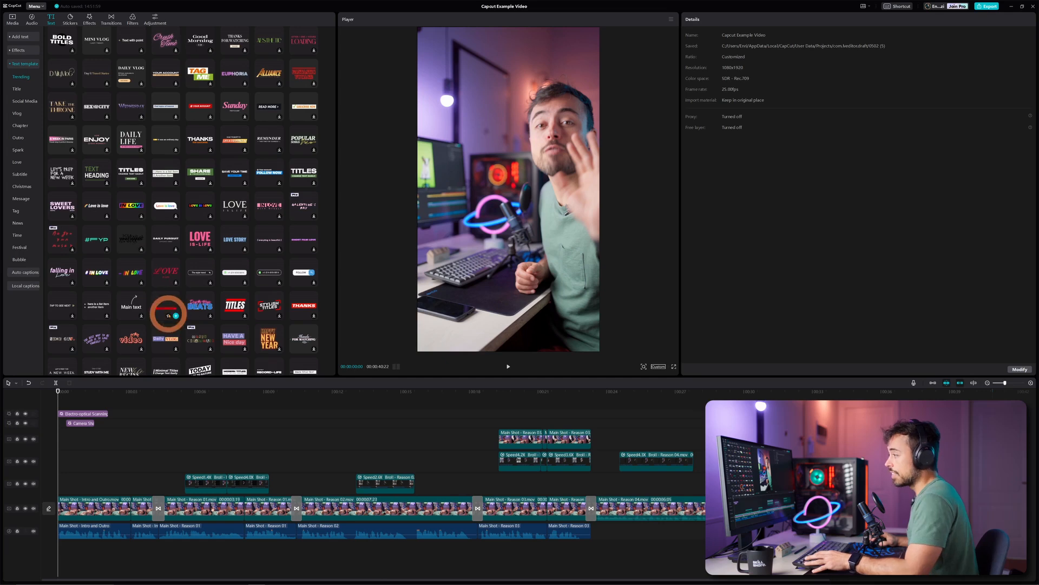
{"action": "left_click", "coordinate": [169, 315]}
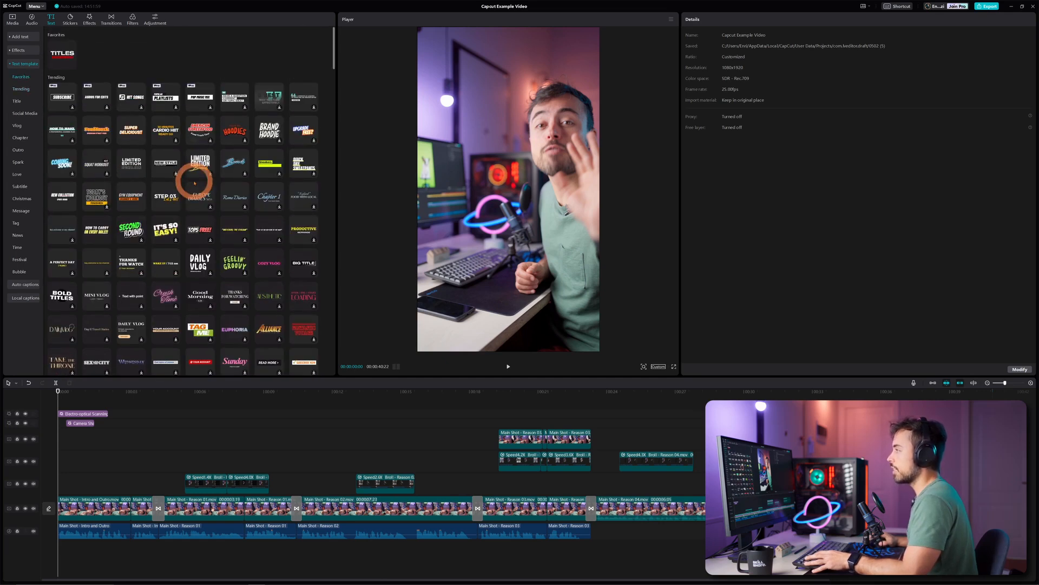
Add the favorite TITLES template at the start of the timeline and play back its animation.
{"action": "left_click", "coordinate": [71, 64]}
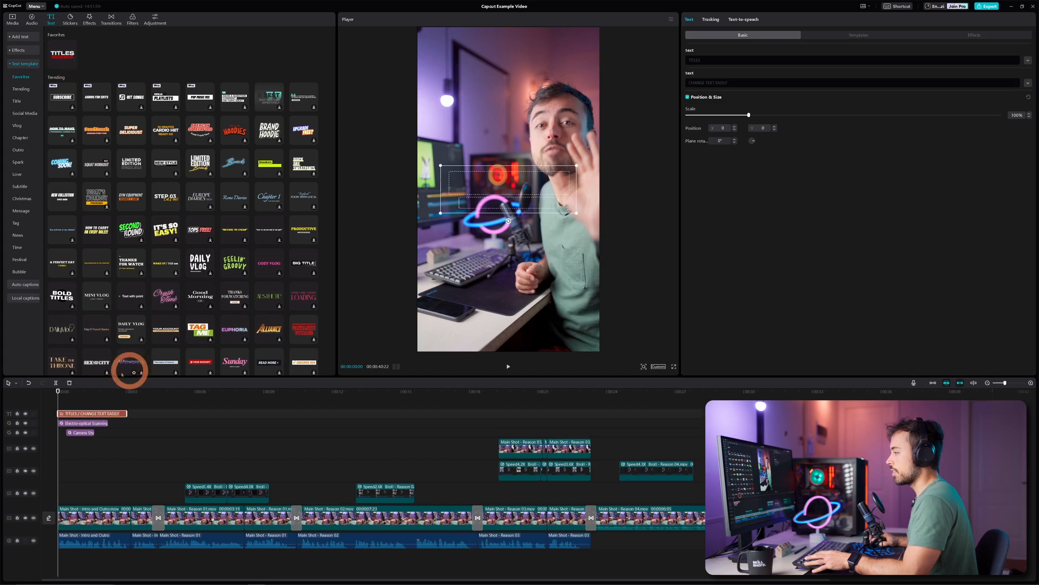
{"action": "key", "text": "space"}
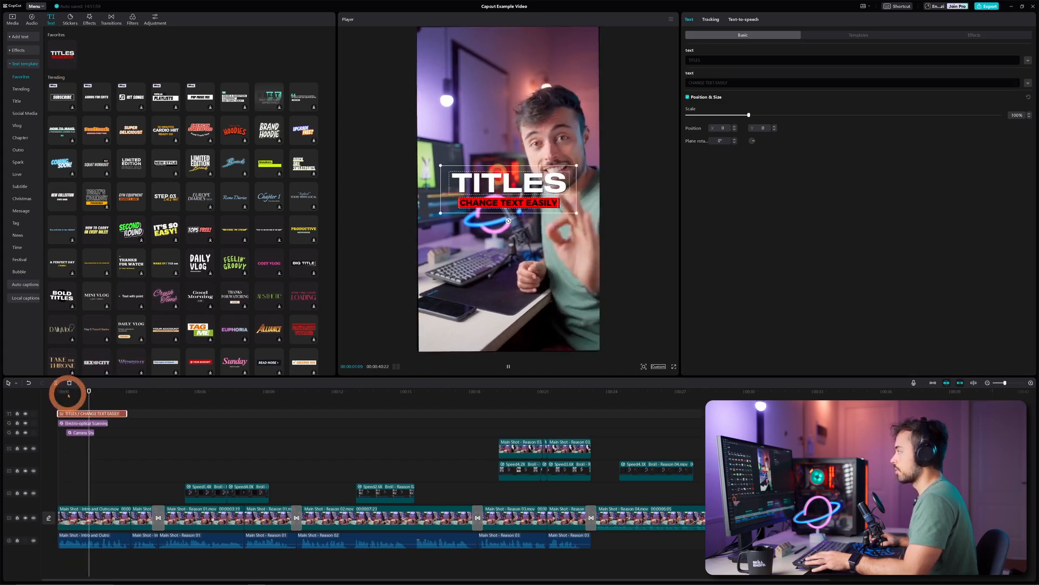
{"action": "key", "text": "space"}
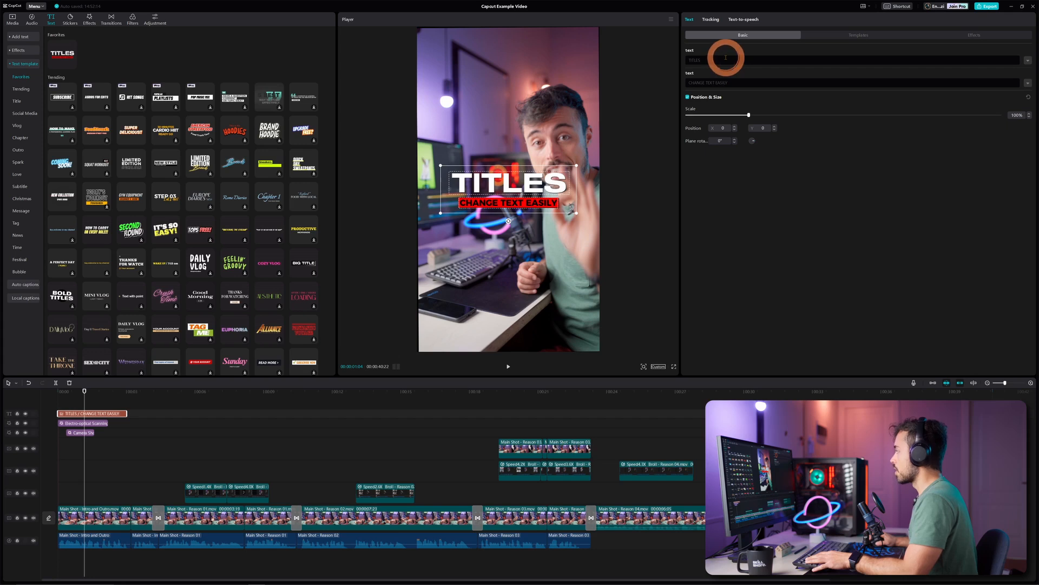
Change the title's two text lines to "5 REASONS" and "CAPCUT DESKTOP".
{"action": "left_click", "coordinate": [685, 60]}
{"action": "key", "text": "Caps_Lock"}
{"action": "type", "text": "5 REASONS"}
{"action": "key", "text": "Delete"}
{"action": "key", "text": "Delete"}
{"action": "key", "text": "Delete"}
{"action": "key", "text": "Delete"}
{"action": "key", "text": "Delete"}
{"action": "key", "text": "Delete"}
{"action": "left_click", "coordinate": [705, 82]}
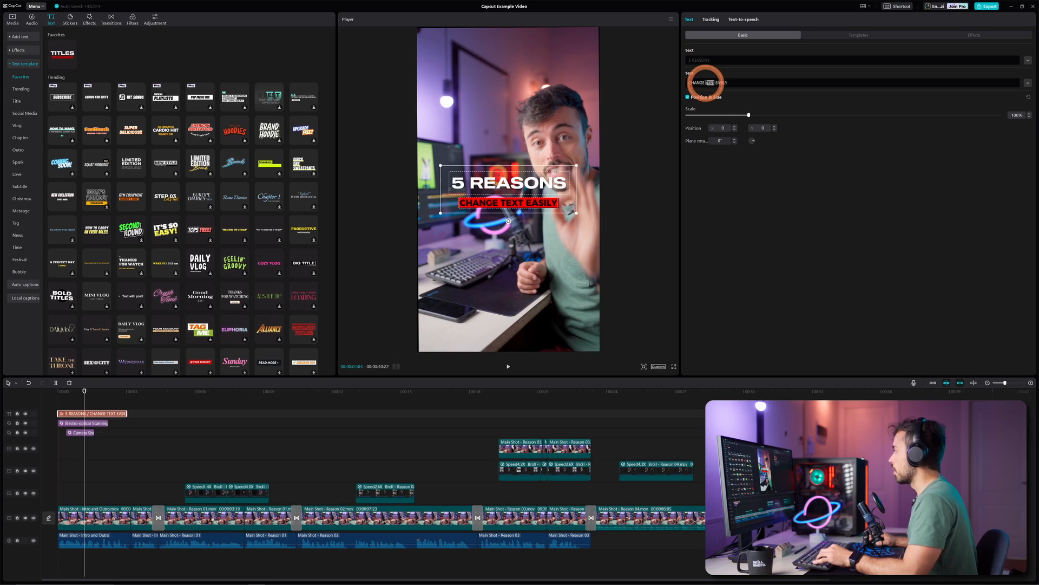
{"action": "type", "text": "DESKTOP"}
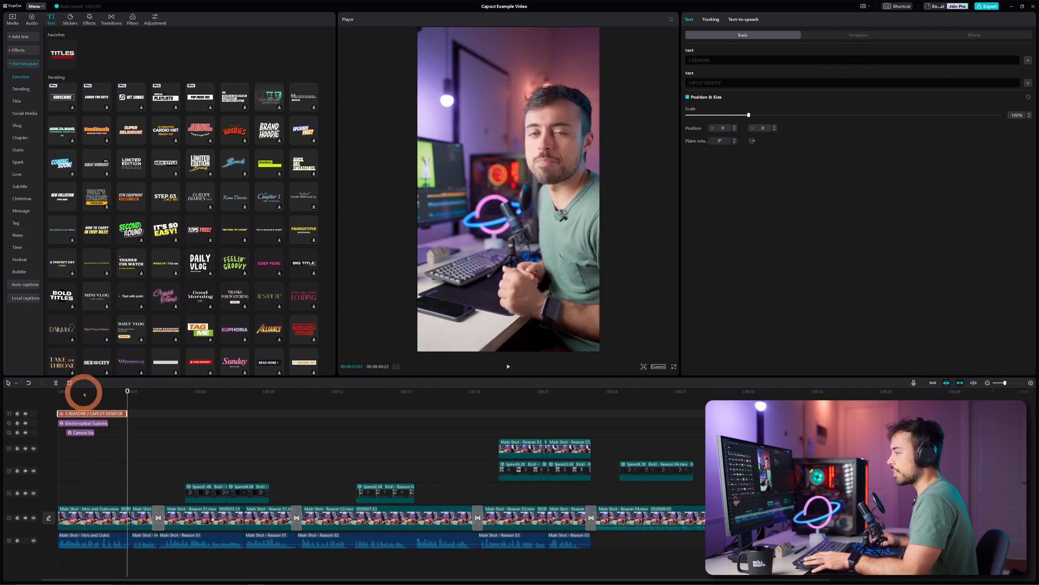
Move the title lower in the frame to Y position -464 and play back the intro.
{"action": "left_click", "coordinate": [83, 392]}
{"action": "left_click_drag", "start_coordinate": [536, 205], "coordinate": [537, 243]}
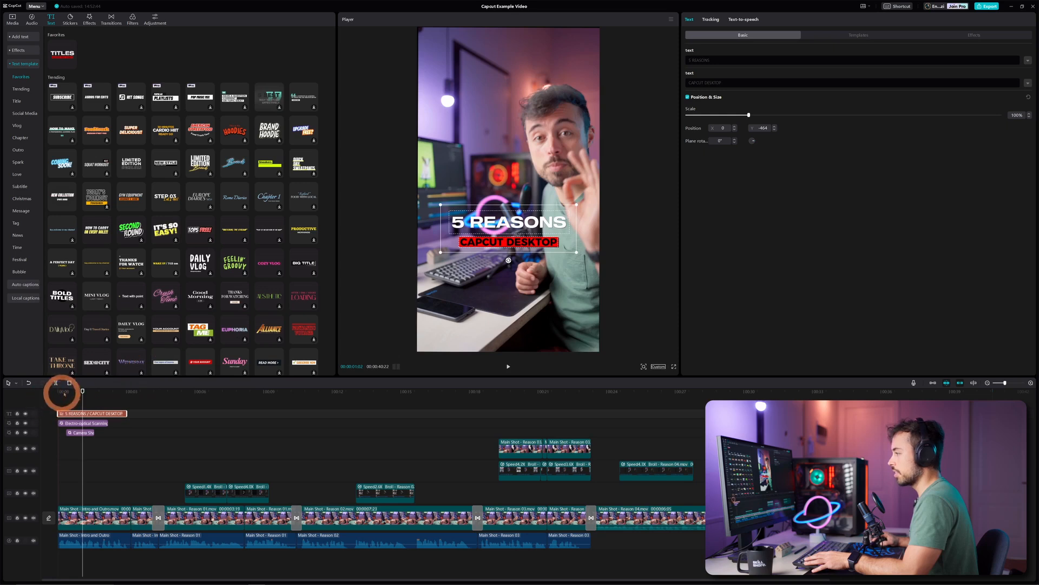
{"action": "left_click", "coordinate": [63, 393]}
{"action": "key", "text": "space"}
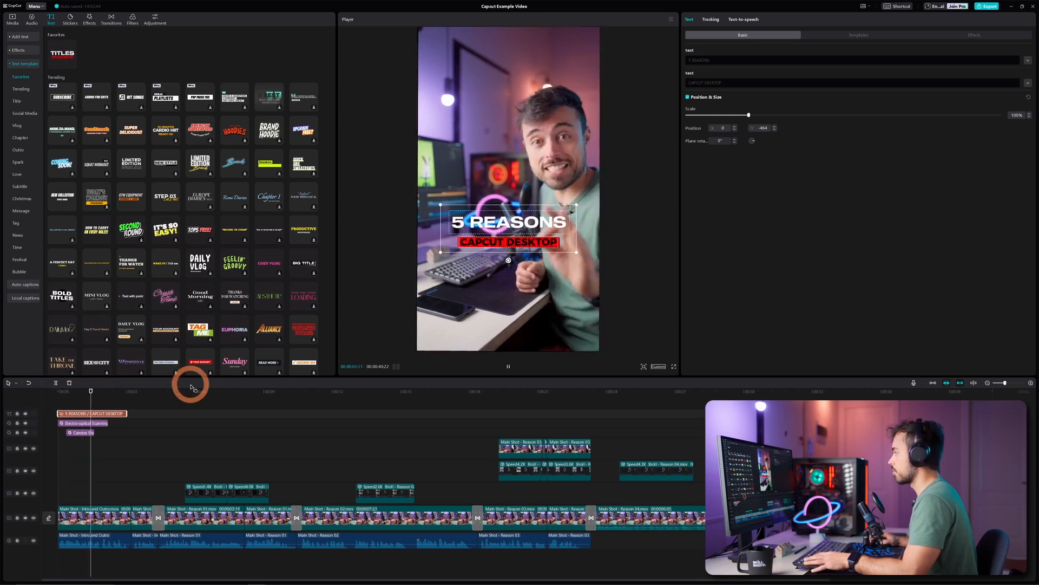
{"action": "left_click", "coordinate": [113, 394]}
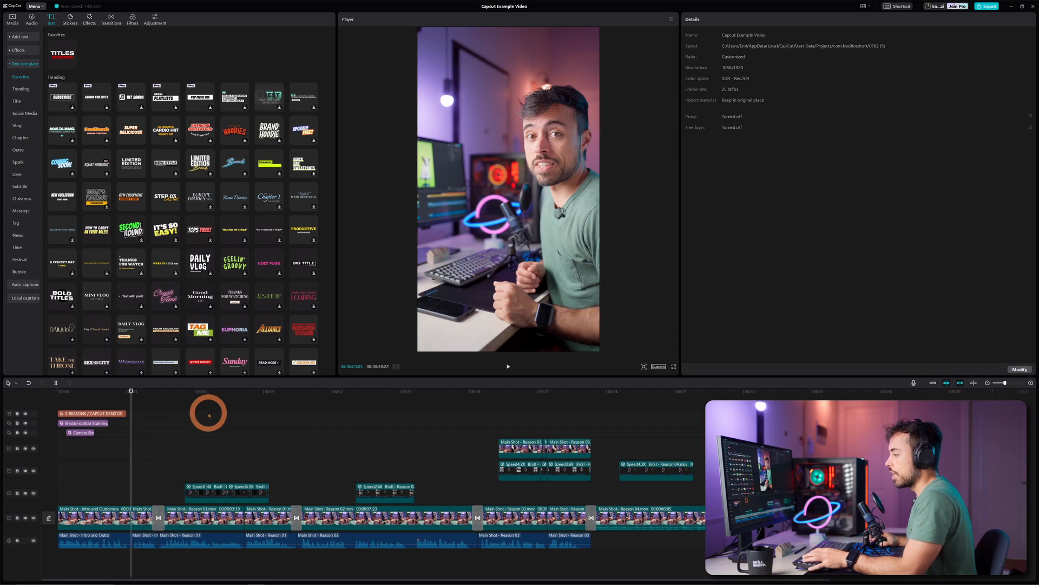
Enlarge the second intro clip to 206%, shift it slightly left and down, and play back across the cut.
{"action": "left_click", "coordinate": [121, 392]}
{"action": "left_click_drag", "start_coordinate": [125, 396], "coordinate": [131, 392]}
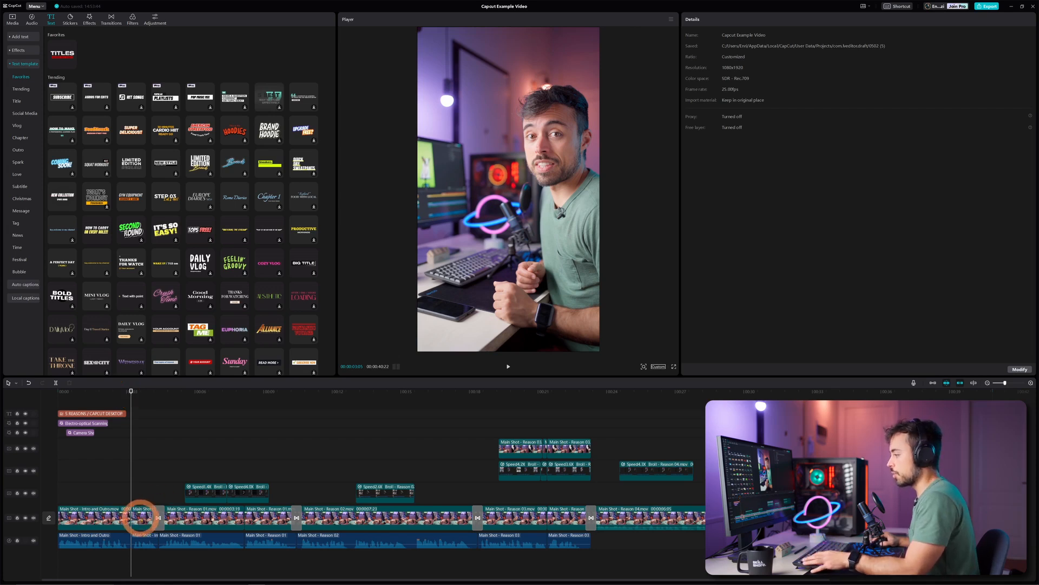
{"action": "left_click", "coordinate": [141, 516]}
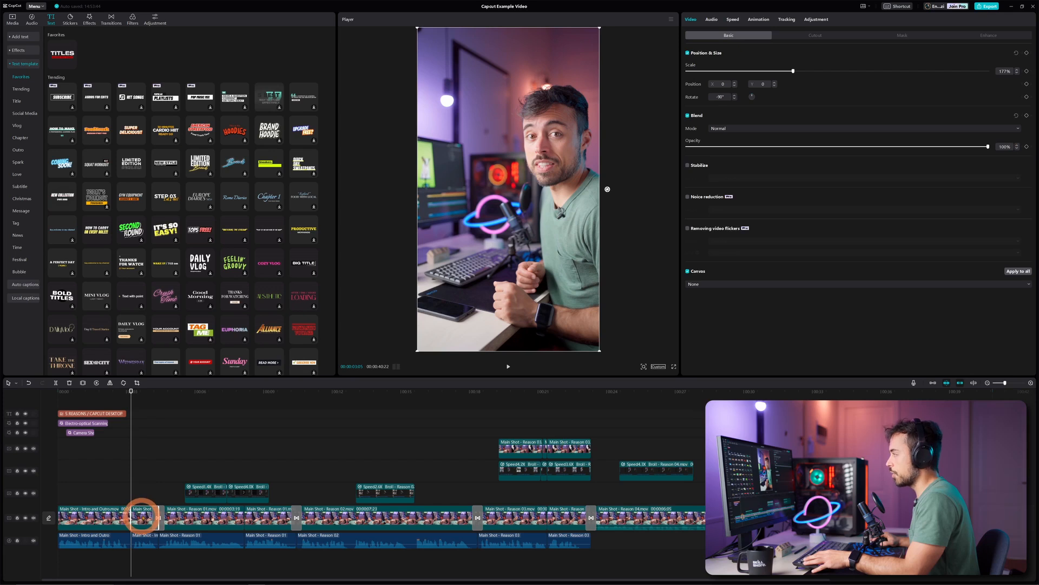
{"action": "left_click_drag", "start_coordinate": [417, 351], "coordinate": [395, 362]}
{"action": "left_click", "coordinate": [495, 313]}
{"action": "left_click_drag", "start_coordinate": [495, 312], "coordinate": [440, 320]}
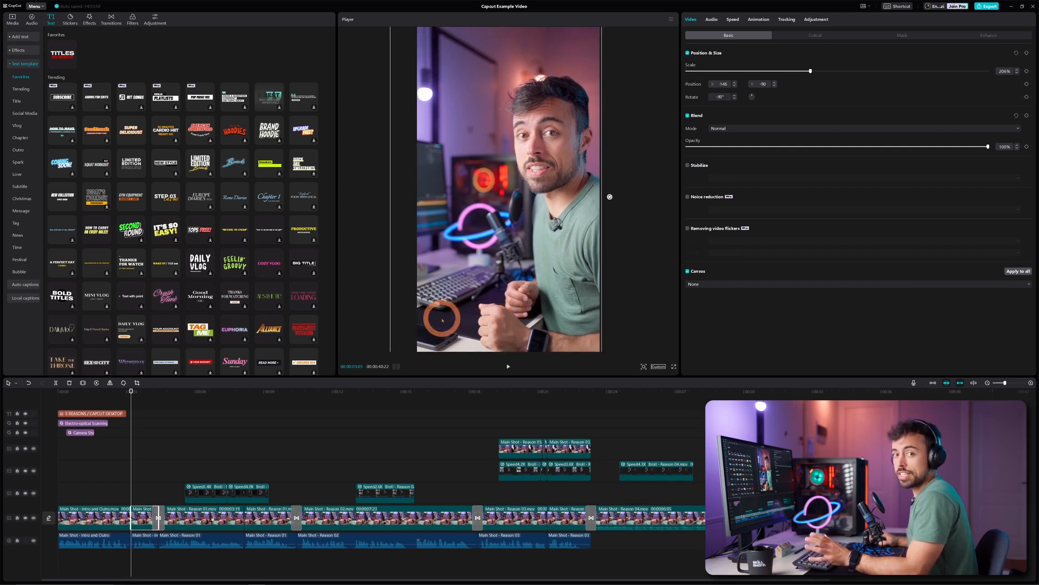
{"action": "left_click", "coordinate": [109, 389]}
{"action": "key", "text": "space"}
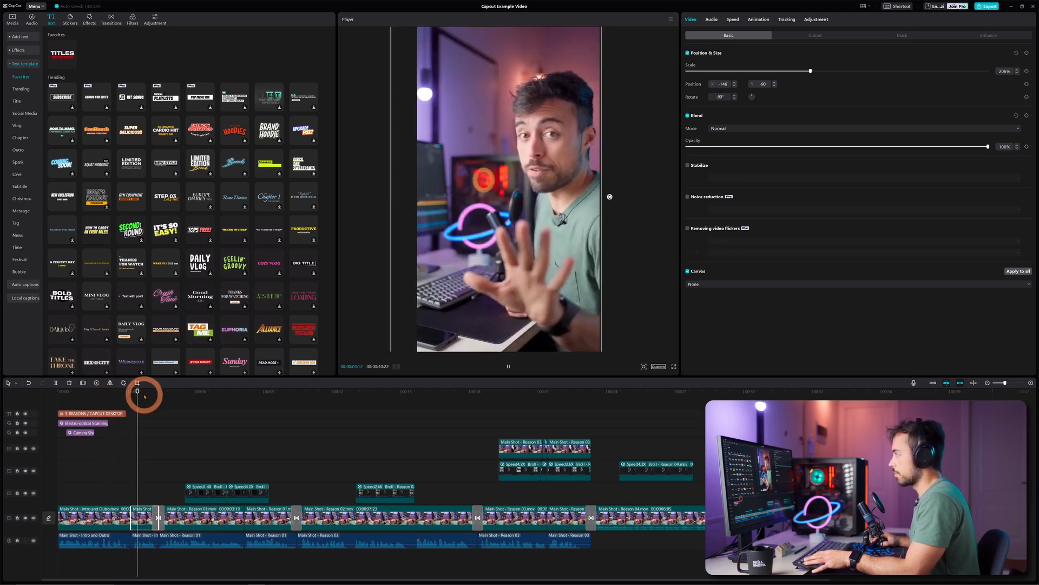
{"action": "key", "text": "space"}
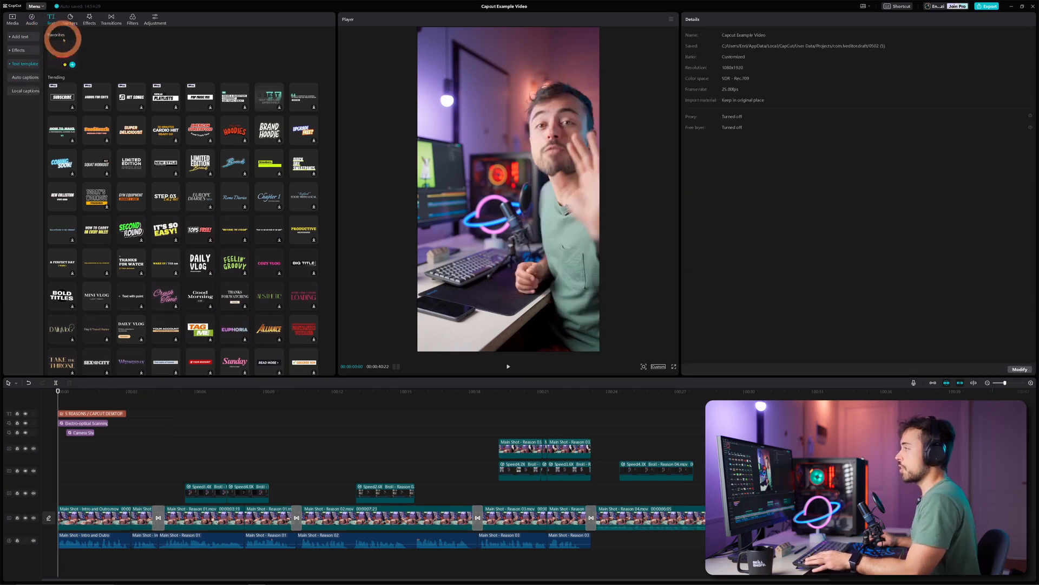
Generate English auto captions and delete the captions "5 reasons why you should be editing with CapCut" and "for desktop".
{"action": "left_click", "coordinate": [38, 79]}
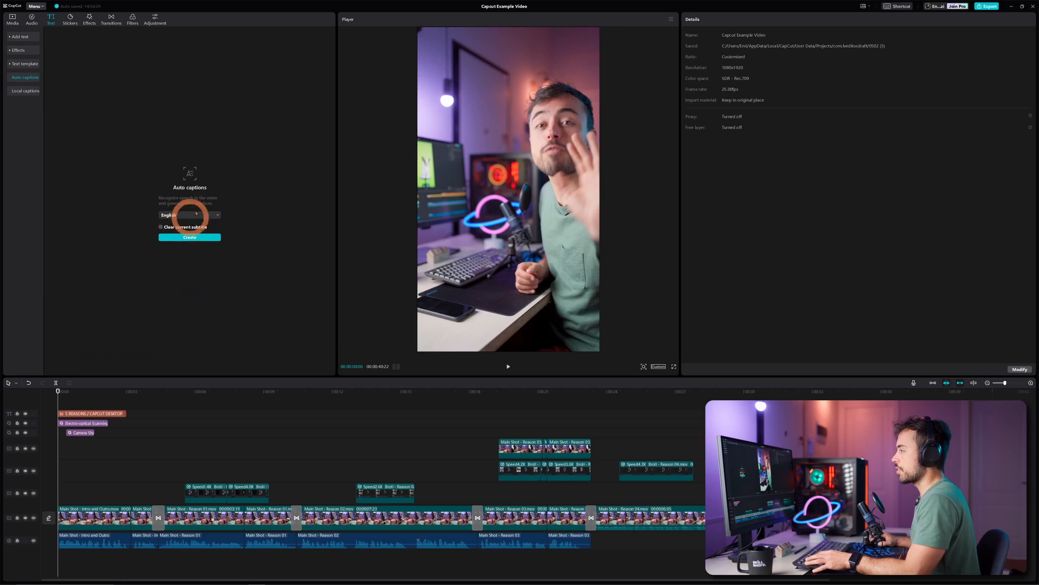
{"action": "left_click", "coordinate": [190, 237]}
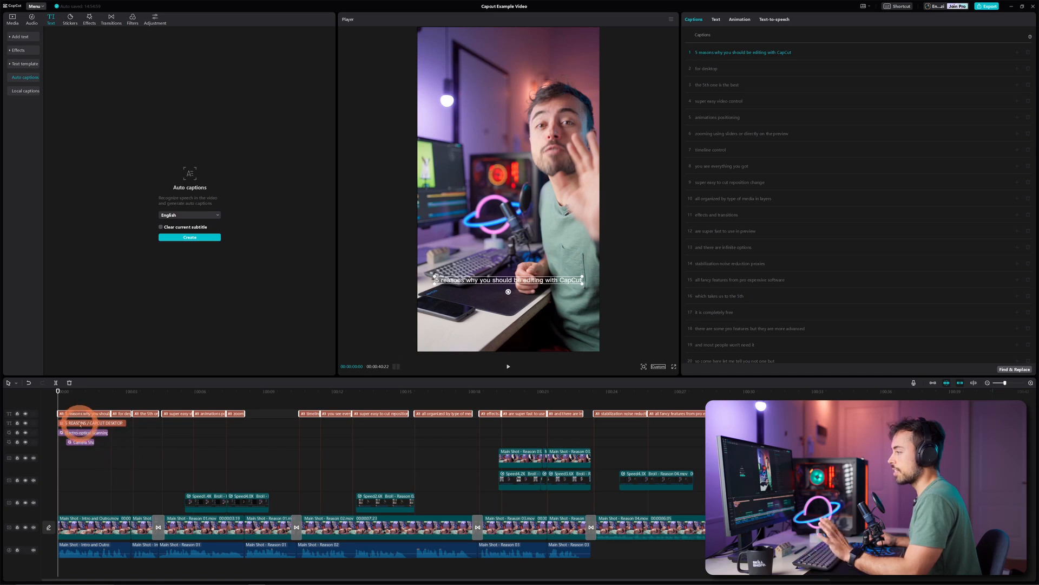
{"action": "left_click", "coordinate": [90, 414]}
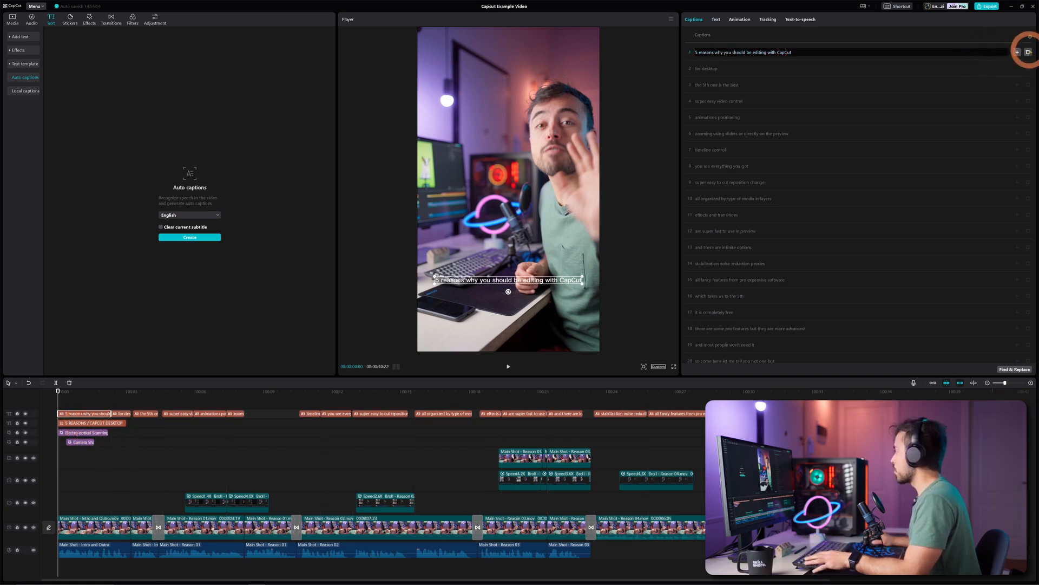
{"action": "left_click", "coordinate": [1028, 52]}
{"action": "left_click", "coordinate": [1028, 52]}
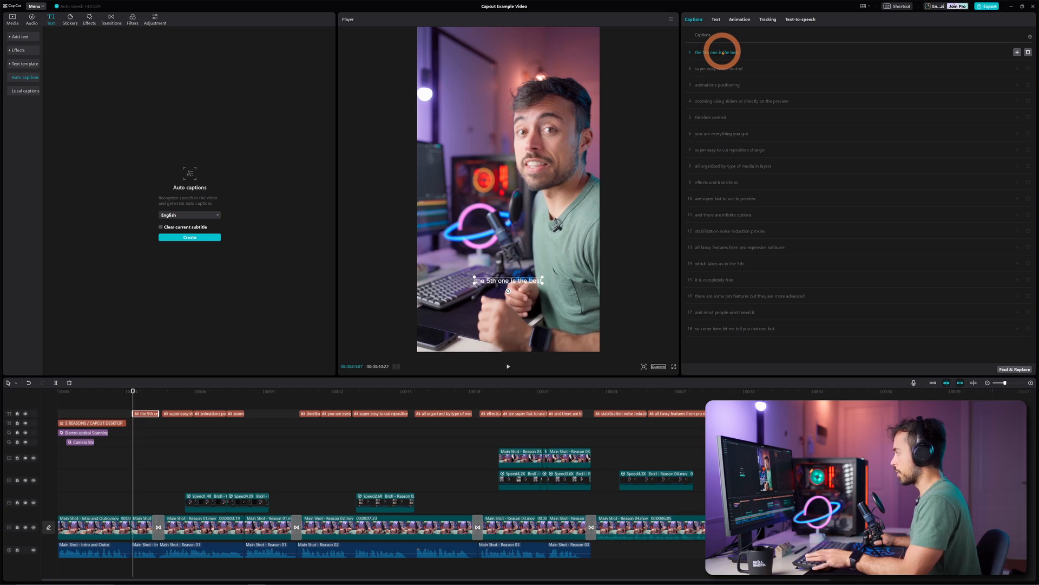
Split the captions into shorter phrases, breaking "the 5th one is the best" after "one" and "super easy video control" after "easy".
{"action": "left_click", "coordinate": [727, 52]}
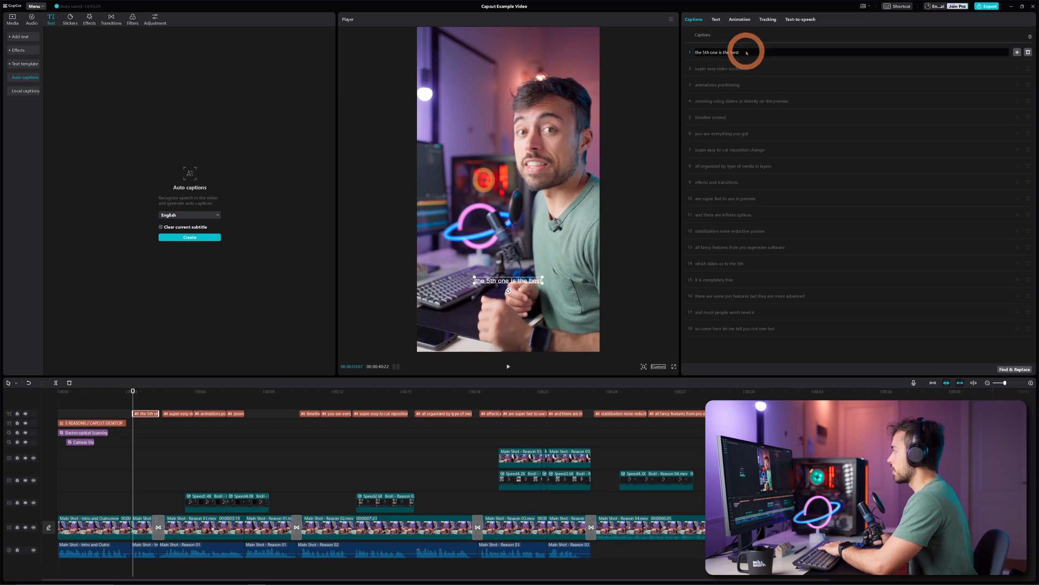
{"action": "key", "text": "Return"}
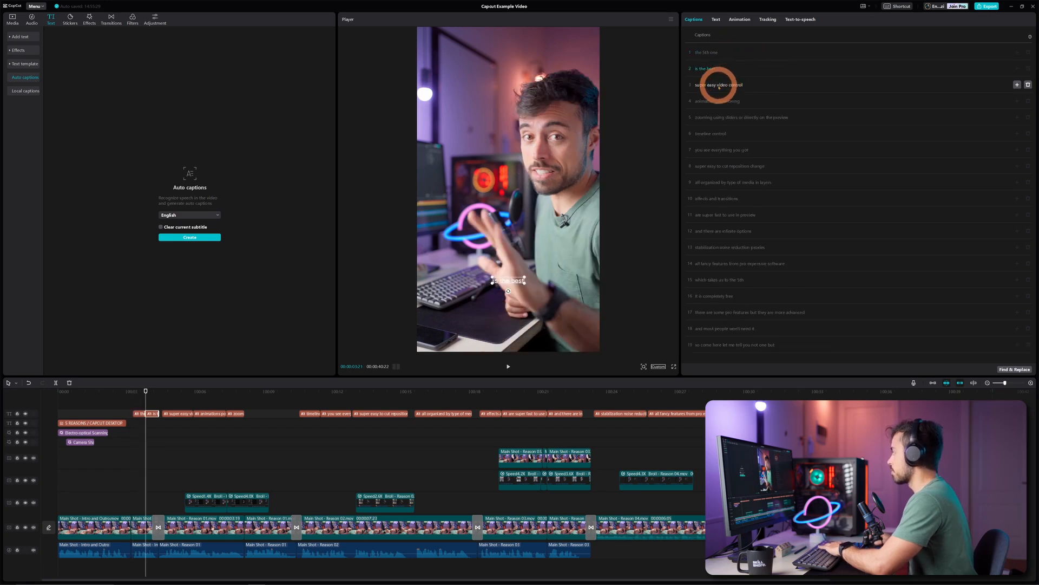
{"action": "left_click", "coordinate": [717, 89]}
{"action": "key", "text": "Return"}
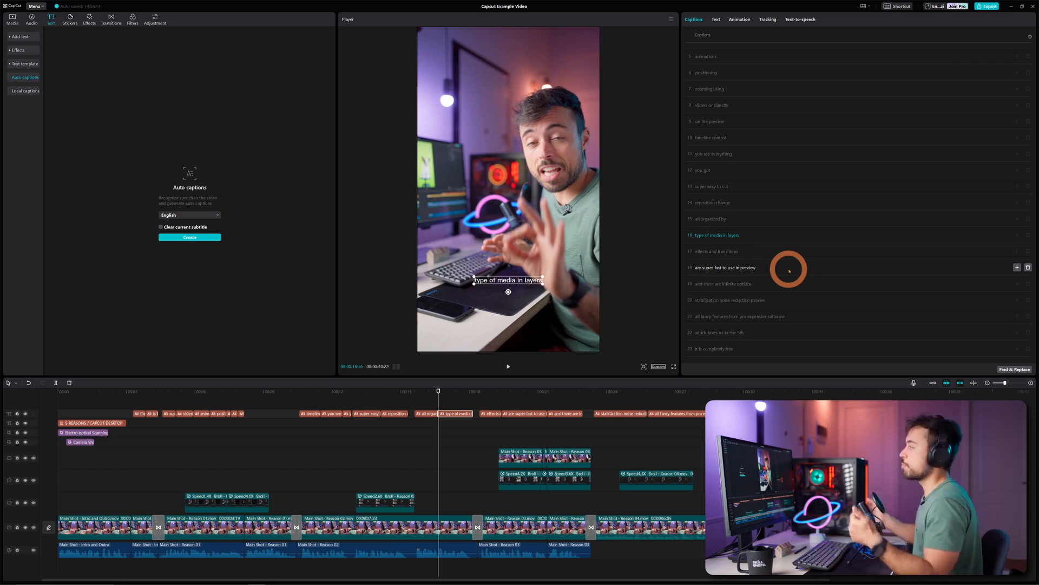
Style all captions with the black-text-on-yellow-background preset and the Ubuntu font.
{"action": "left_click", "coordinate": [103, 388]}
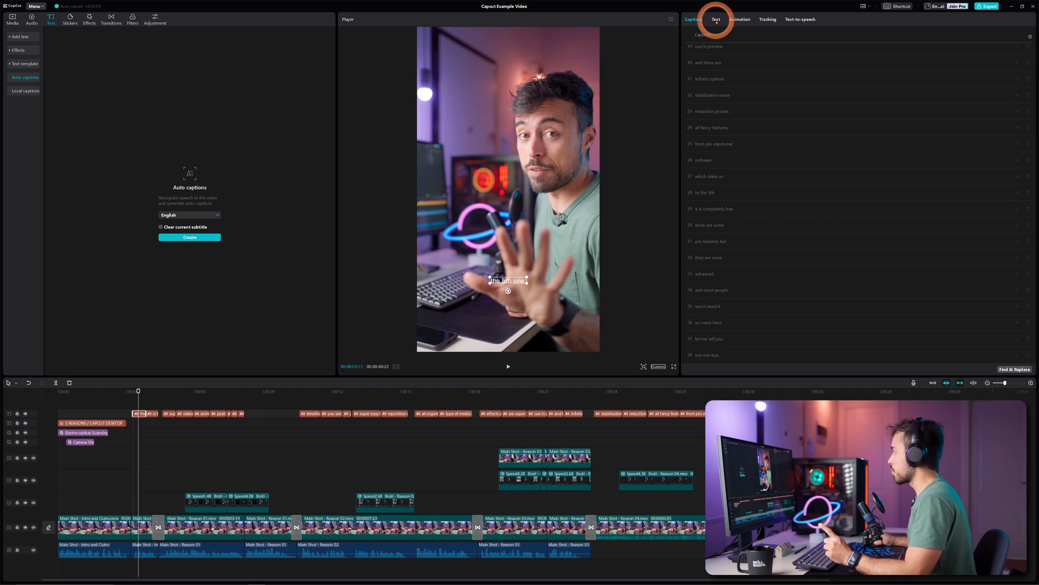
{"action": "left_click", "coordinate": [716, 22]}
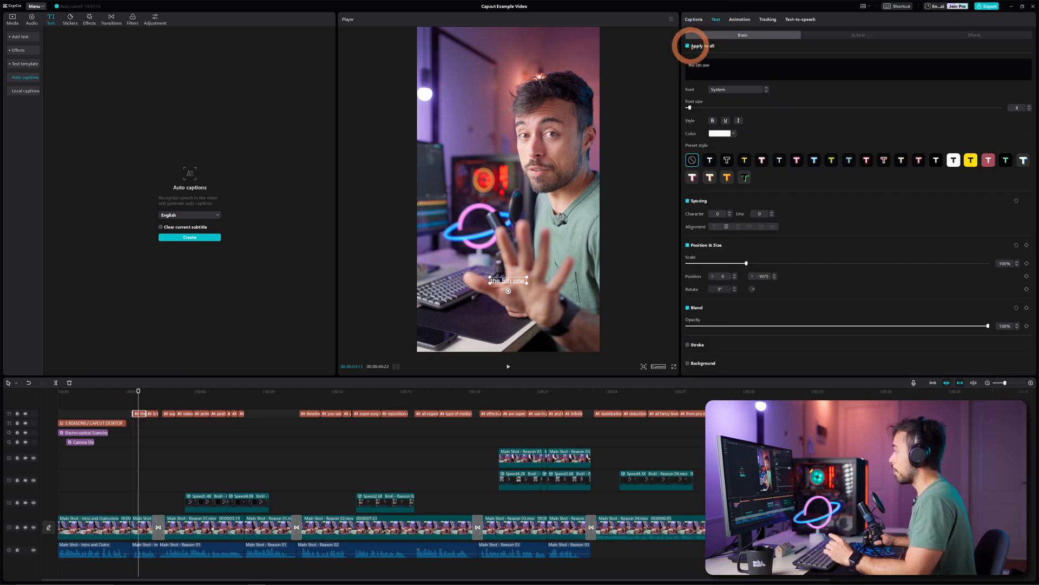
{"action": "left_click", "coordinate": [919, 159]}
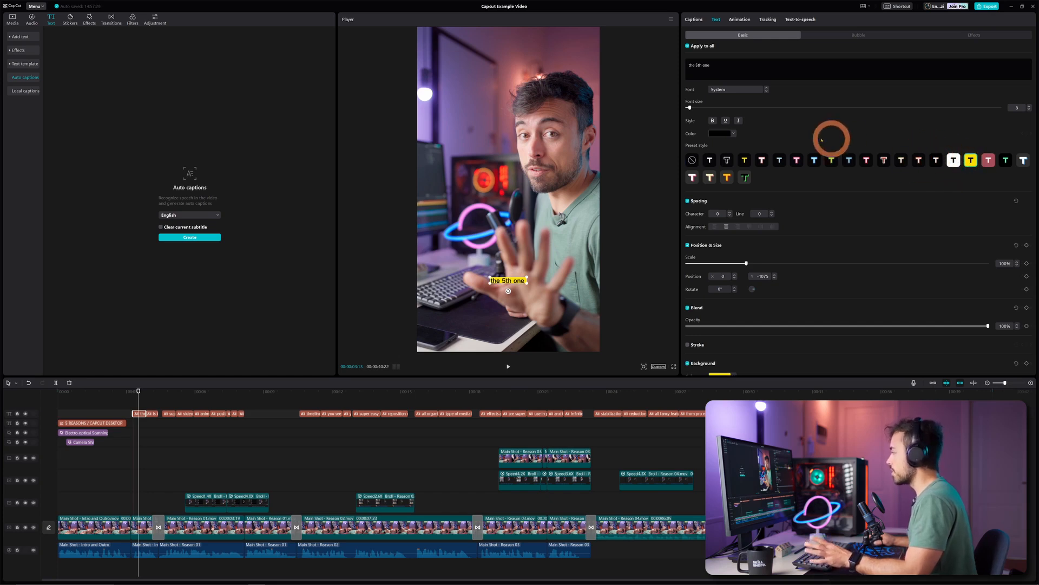
{"action": "left_click", "coordinate": [736, 90]}
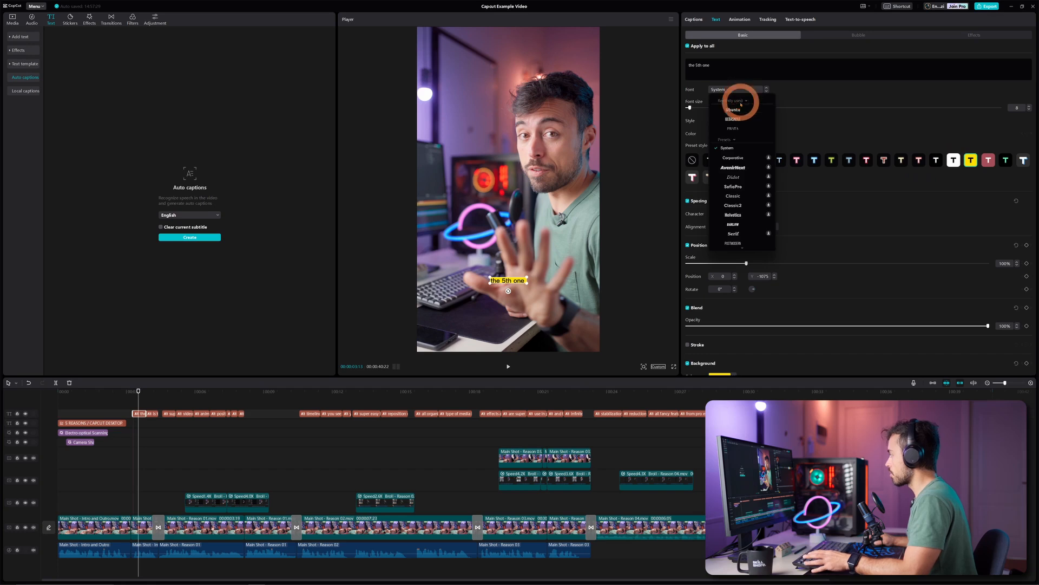
{"action": "left_click", "coordinate": [736, 109]}
Set the height and width of the captions' yellow background to 55% each.
{"action": "scroll", "coordinate": [947, 327], "scroll_direction": "down", "scroll_amount": 4}
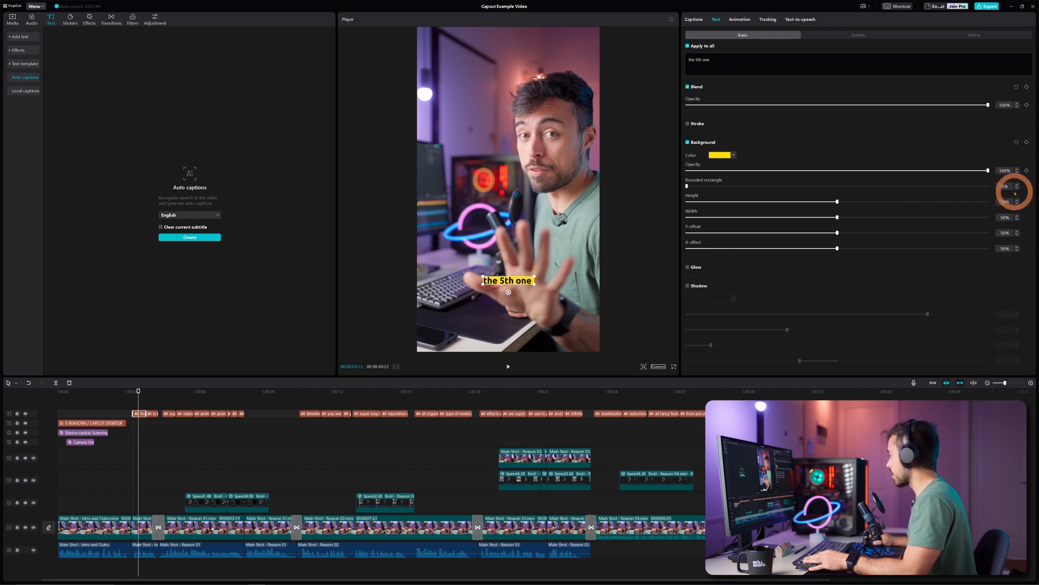
{"action": "type", "text": "5"}
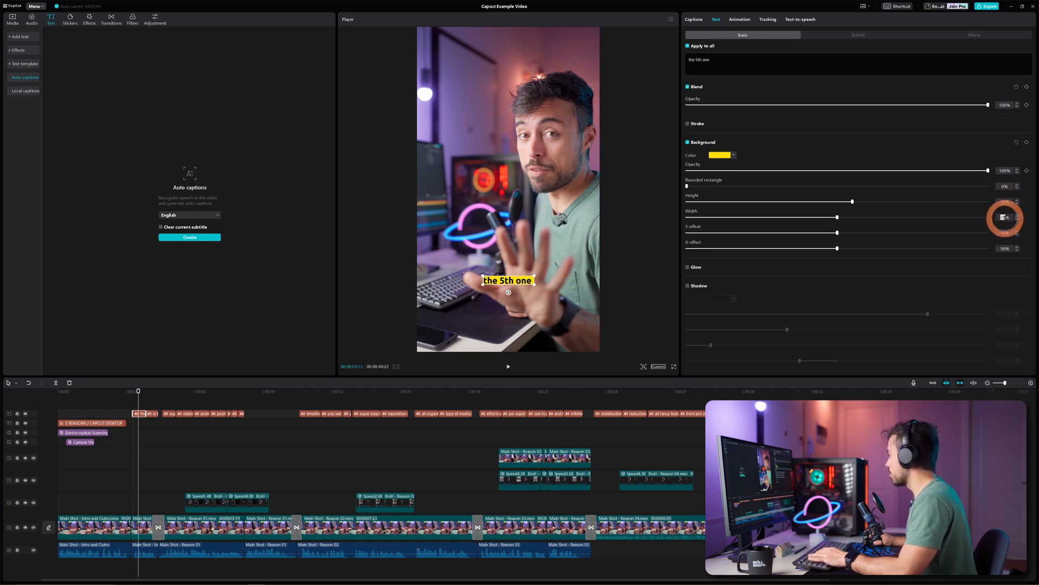
{"action": "type", "text": "5"}
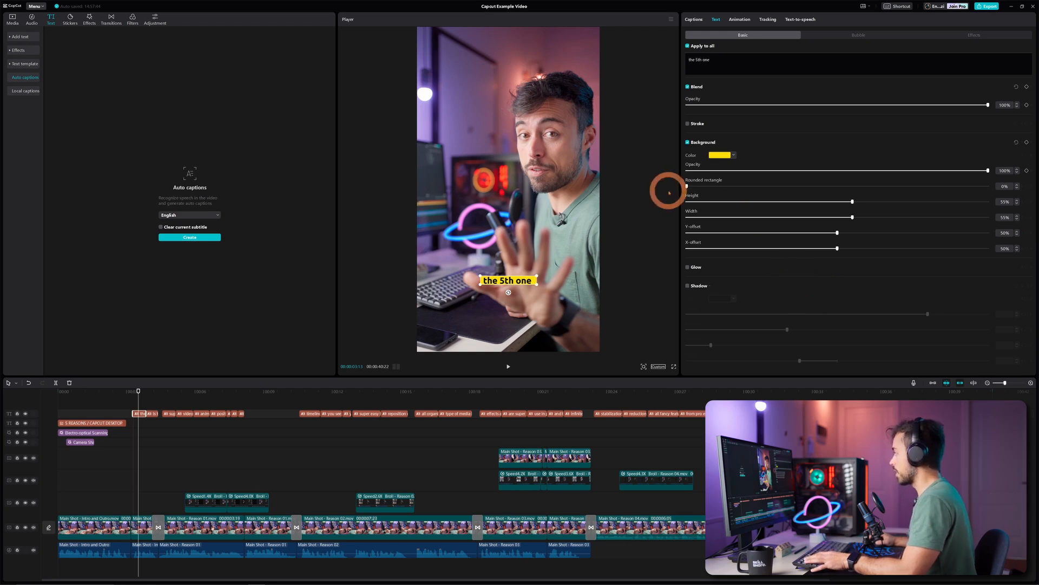
Raise all captions in the frame to Y position -850 and play back the captioned video.
{"action": "scroll", "coordinate": [777, 215], "scroll_direction": "up", "scroll_amount": 5}
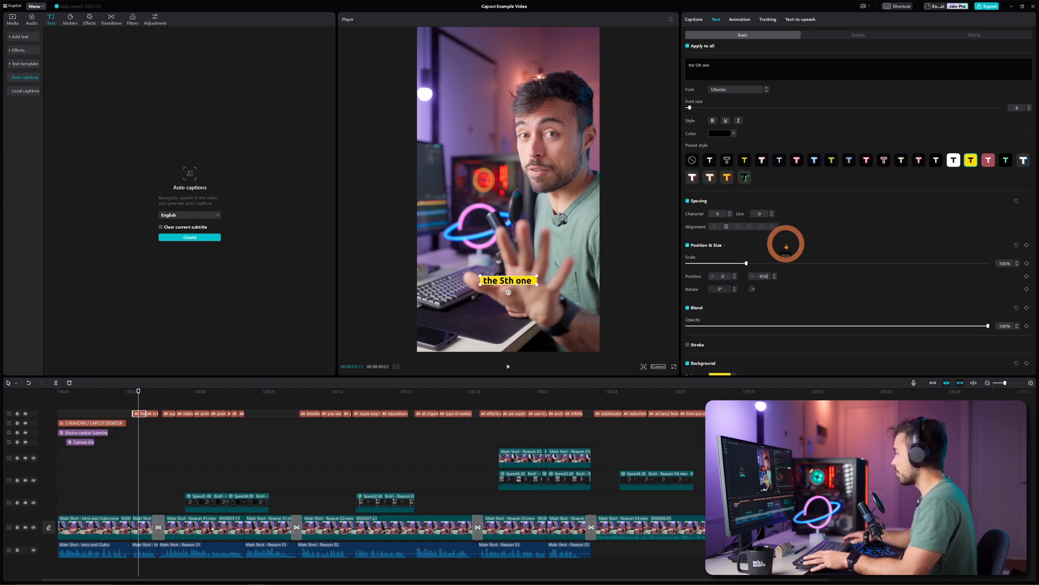
{"action": "key", "text": "Return"}
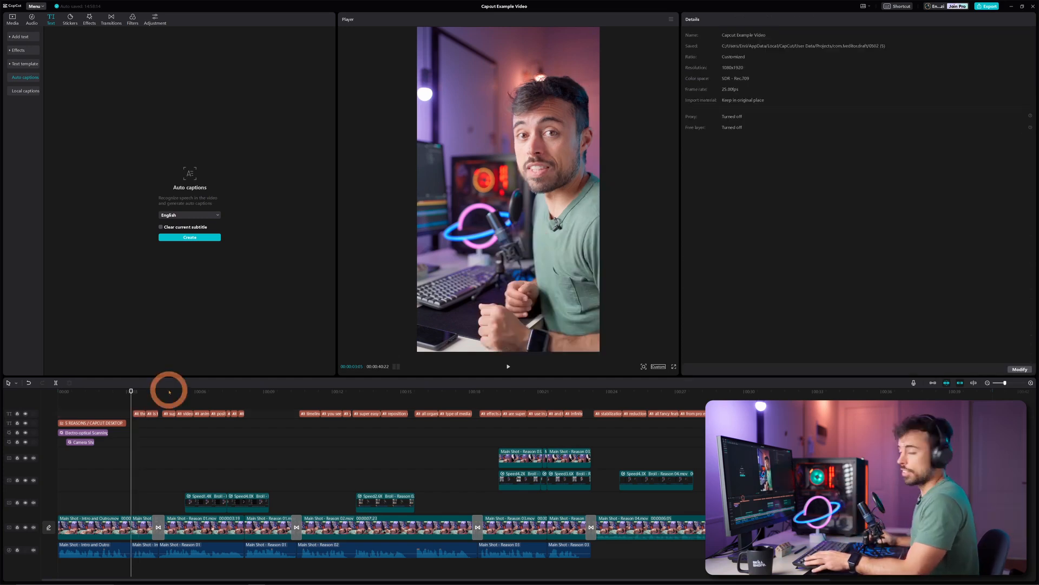
{"action": "key", "text": "space"}
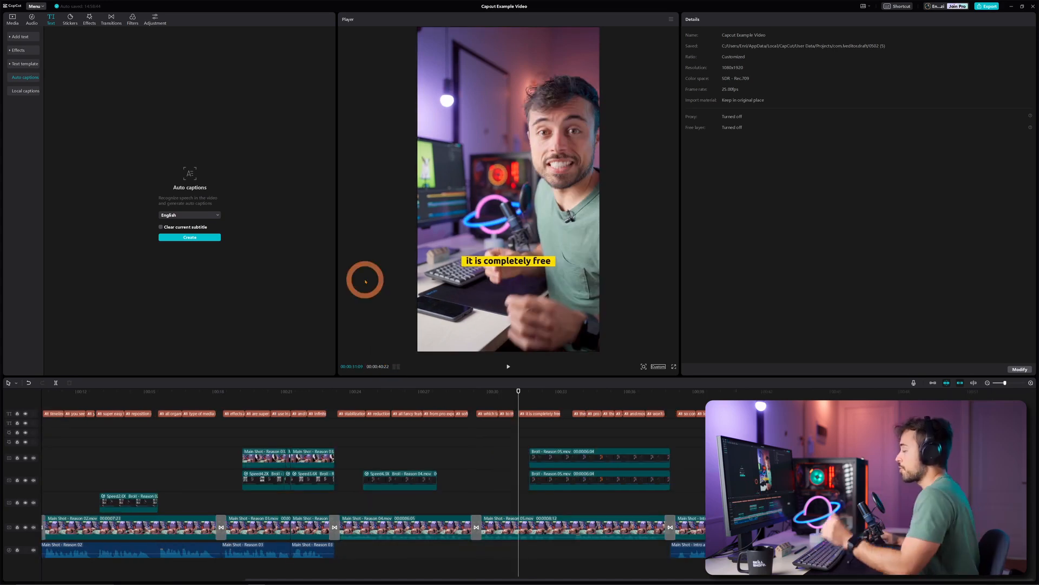
Add the dollar-eyed emoji sticker at the start of the "it is completely free" caption and trim it to the caption's end.
{"action": "left_click", "coordinate": [68, 20]}
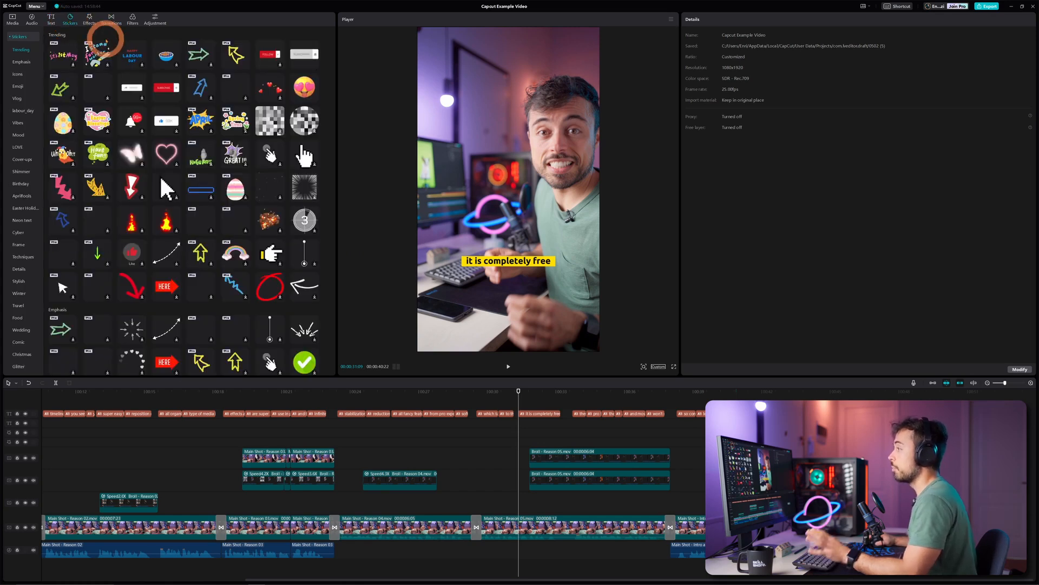
{"action": "scroll", "coordinate": [201, 139], "scroll_direction": "down", "scroll_amount": 10}
{"action": "scroll", "coordinate": [201, 140], "scroll_direction": "down", "scroll_amount": 15}
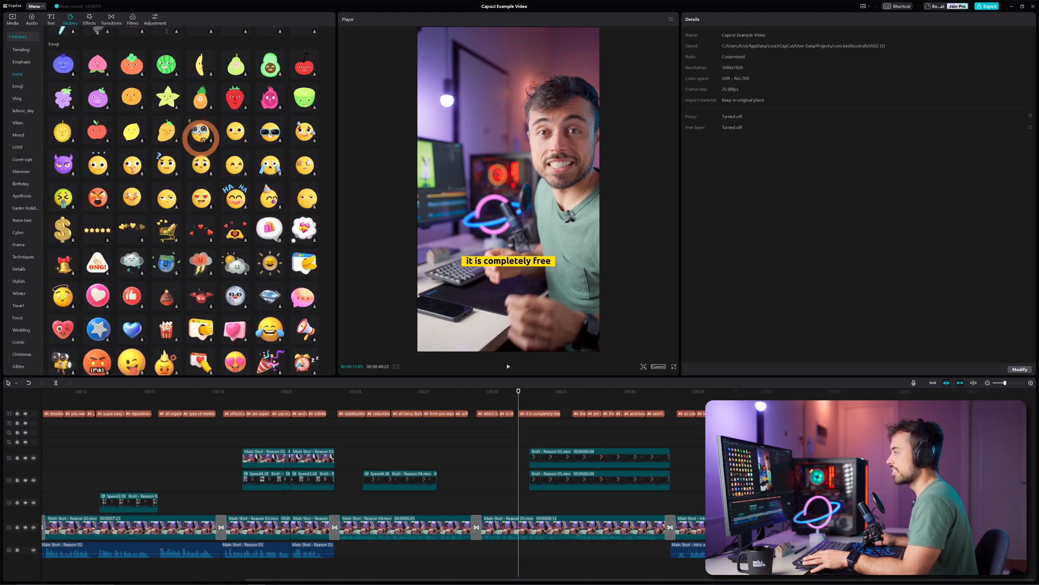
{"action": "left_click", "coordinate": [135, 207]}
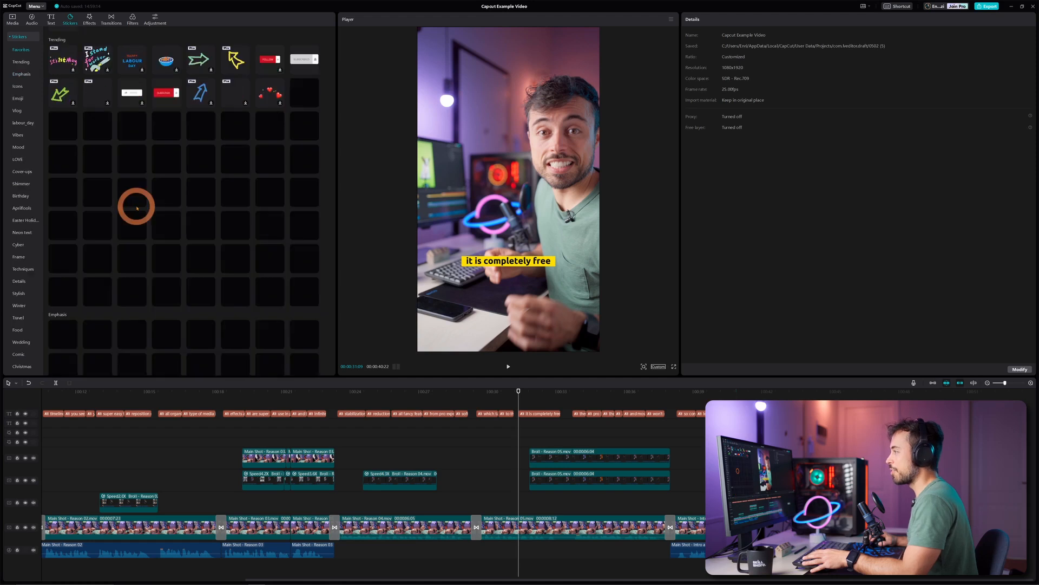
{"action": "left_click", "coordinate": [73, 64]}
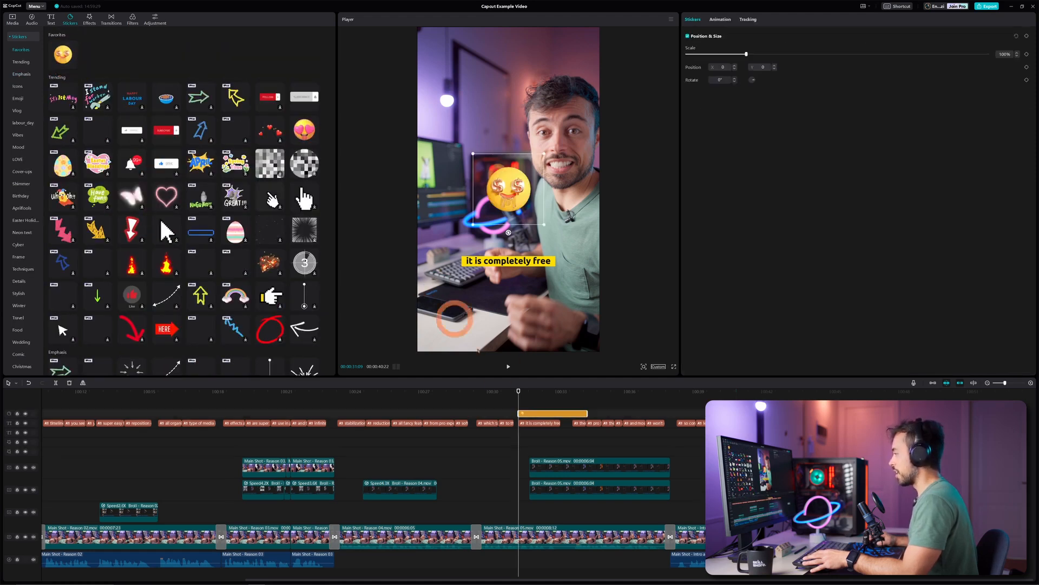
{"action": "left_click", "coordinate": [561, 398]}
{"action": "left_click_drag", "start_coordinate": [587, 412], "coordinate": [558, 412]}
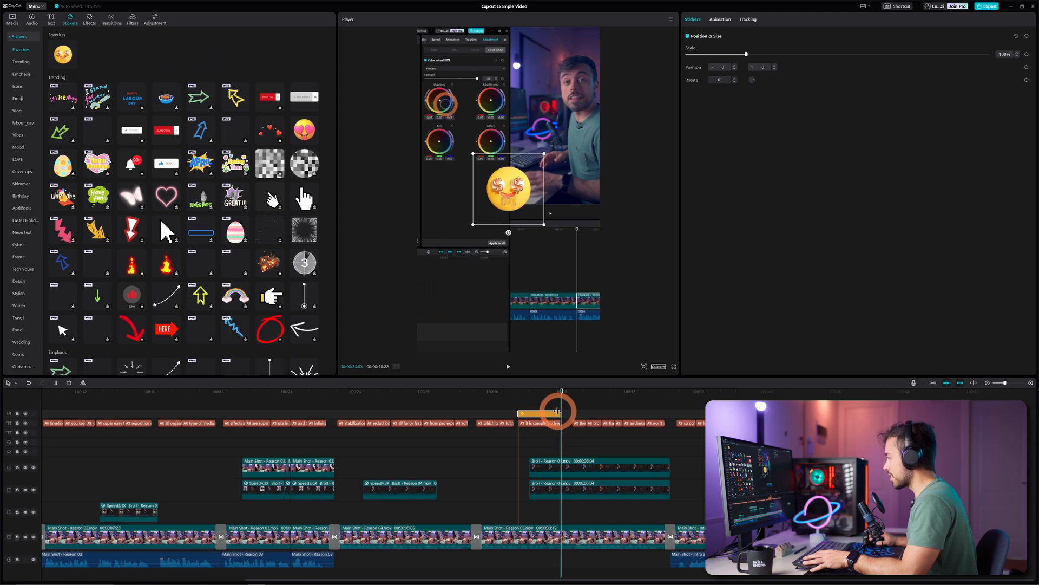
Scale the emoji sticker to 52%, tilt it -4°, place it beside the caption's first word, and play back the section.
{"action": "left_click", "coordinate": [526, 390]}
{"action": "left_click_drag", "start_coordinate": [508, 233], "coordinate": [467, 252]}
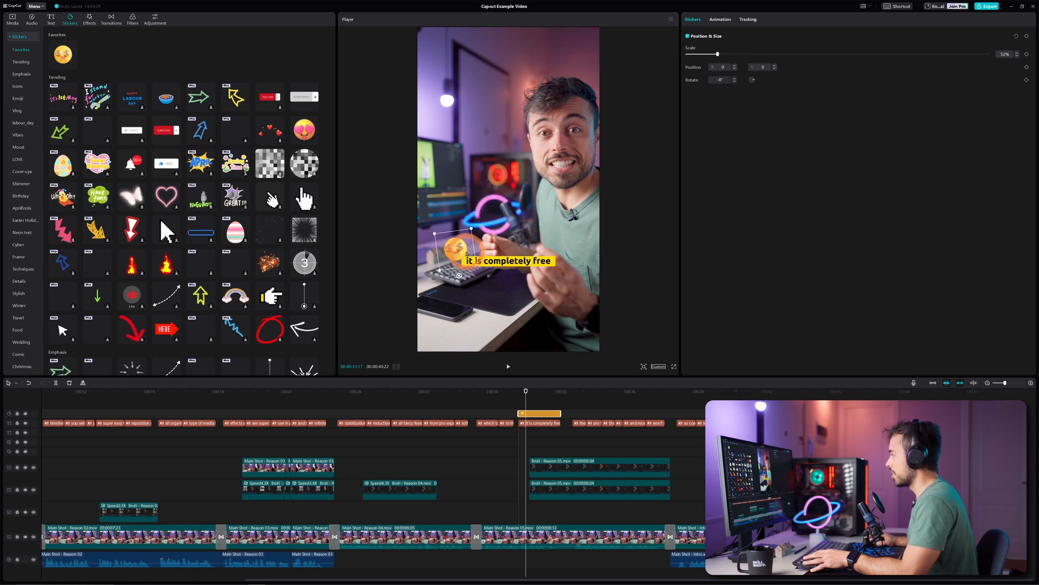
{"action": "left_click", "coordinate": [513, 395]}
{"action": "key", "text": "space"}
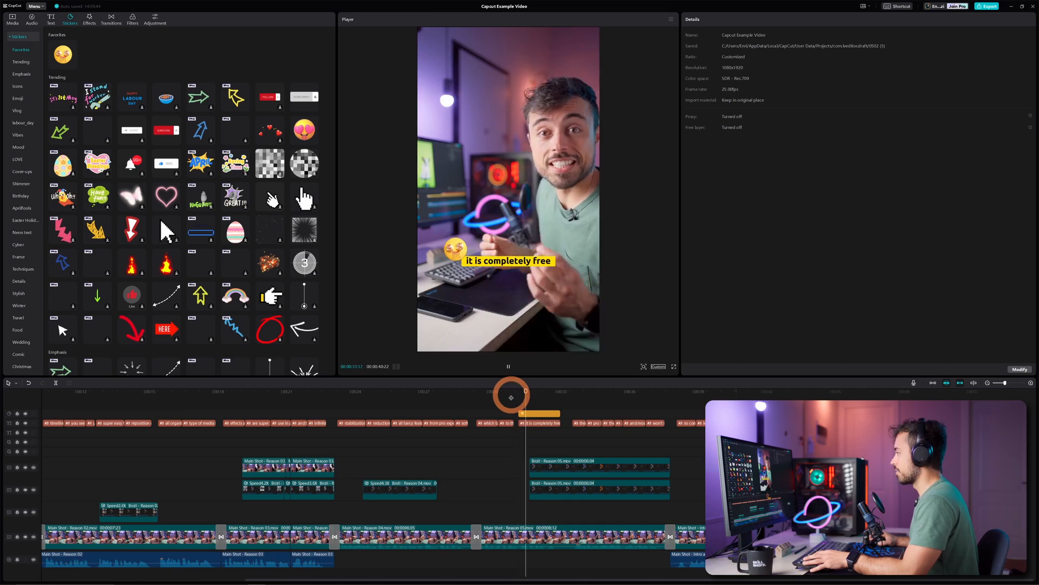
{"action": "key", "text": "space"}
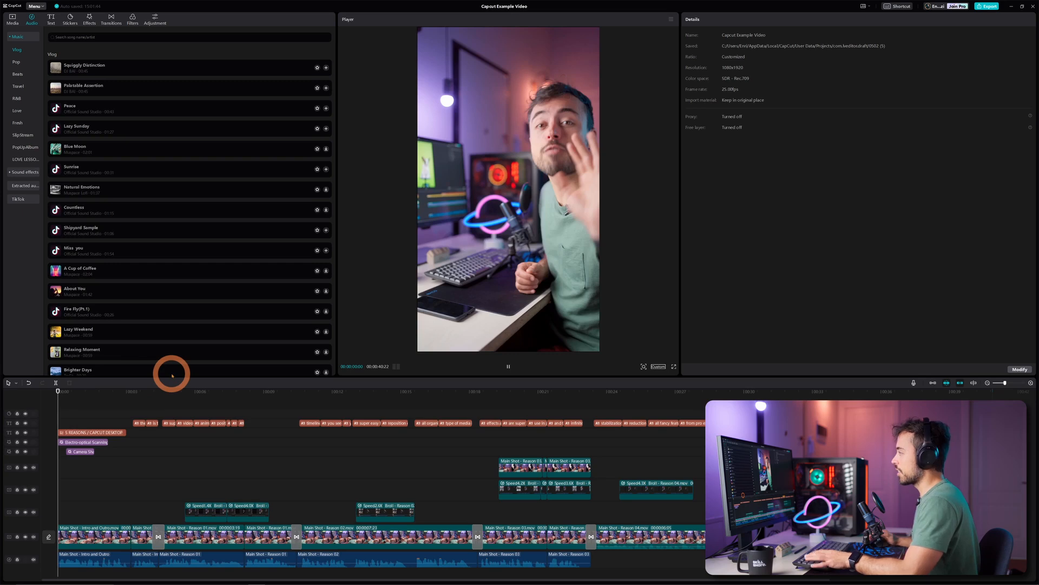
Search the sound effects for "dagger" and add "Pulling out dagger" to the timeline near the start of the intro.
{"action": "key", "text": "space"}
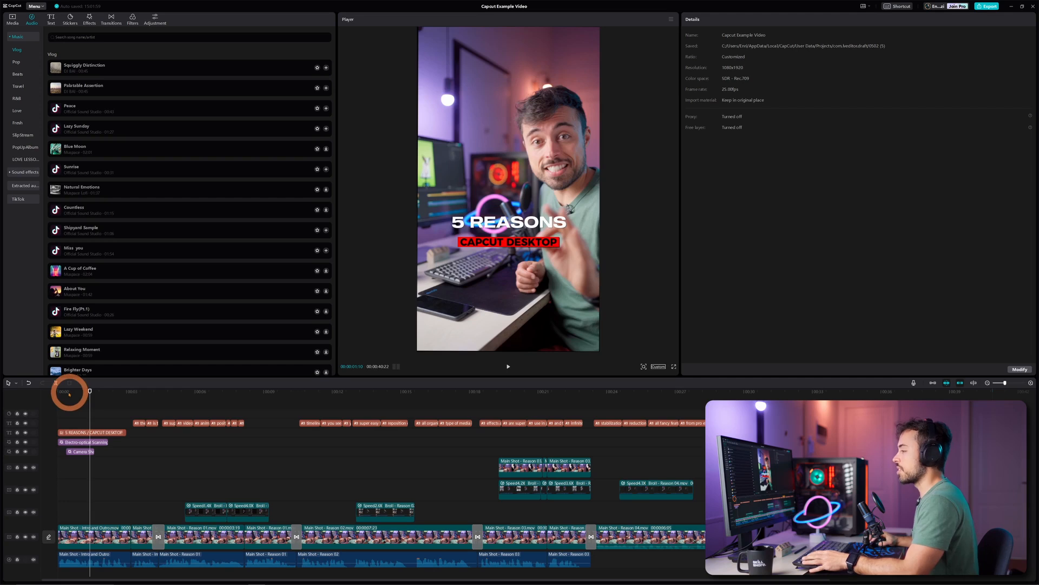
{"action": "left_click", "coordinate": [70, 391]}
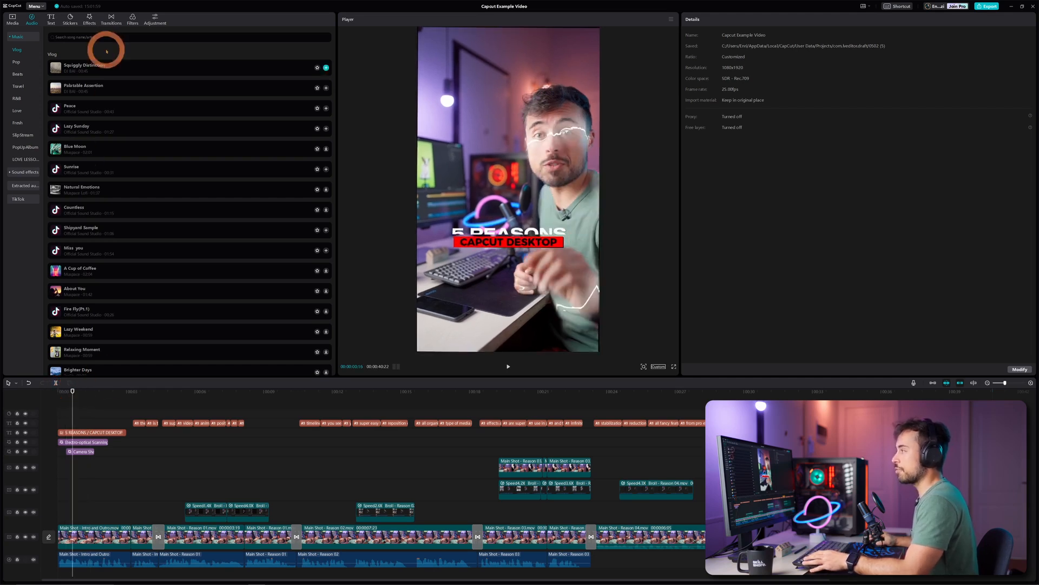
{"action": "key", "text": "Return"}
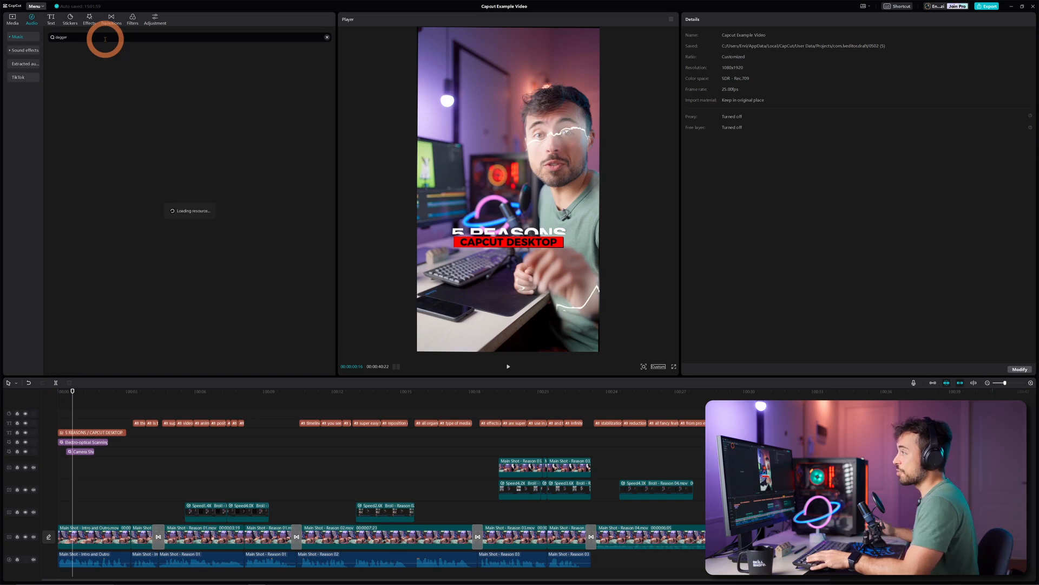
{"action": "left_click", "coordinate": [163, 60]}
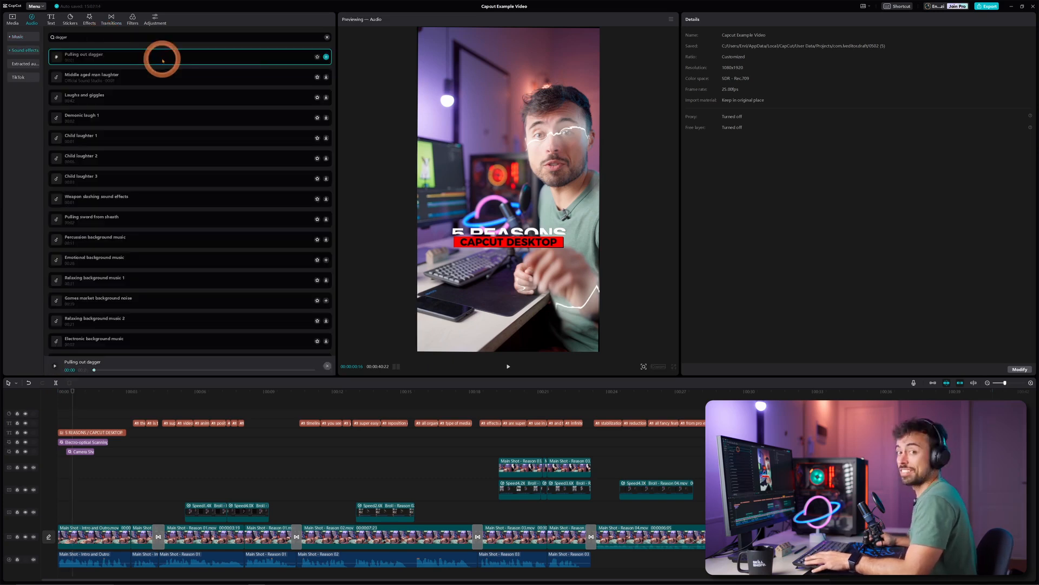
{"action": "left_click", "coordinate": [326, 56]}
Move the dagger sound effect to frame 4, where the title starts appearing, and play back the intro.
{"action": "left_click", "coordinate": [95, 555]}
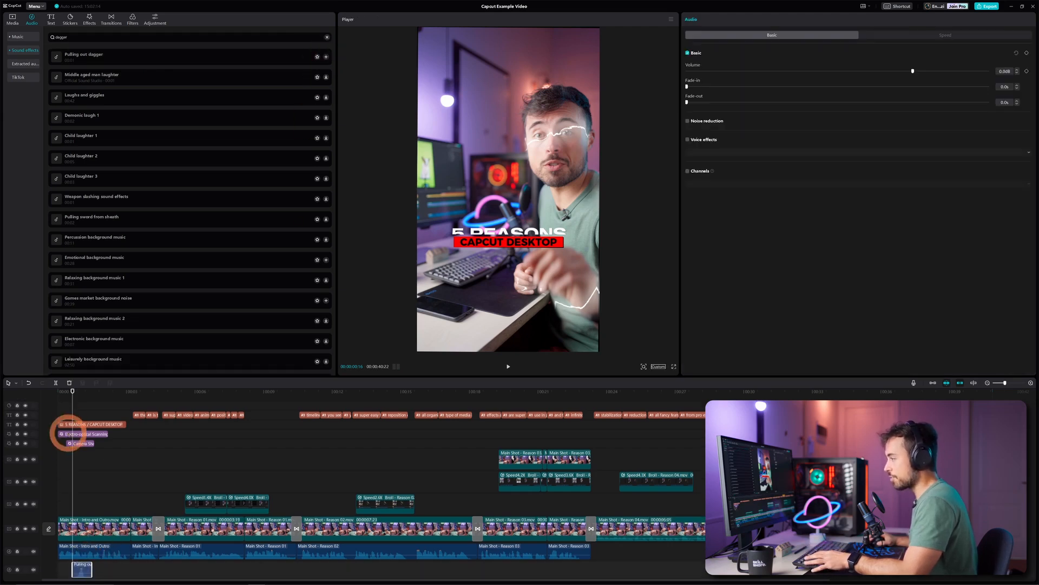
{"action": "left_click_drag", "start_coordinate": [70, 390], "coordinate": [61, 390]}
{"action": "left_click", "coordinate": [71, 566]}
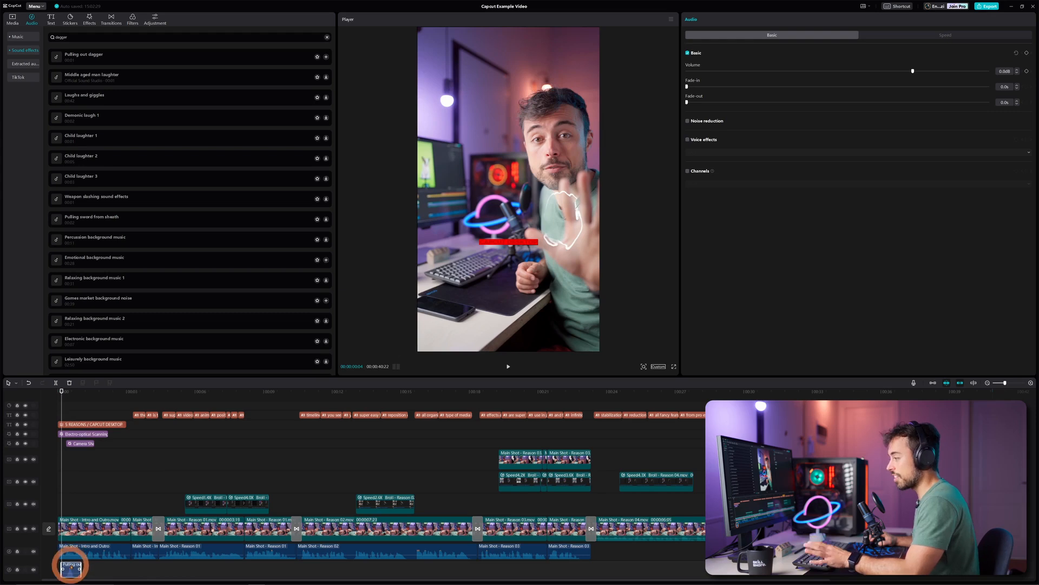
{"action": "key", "text": "space"}
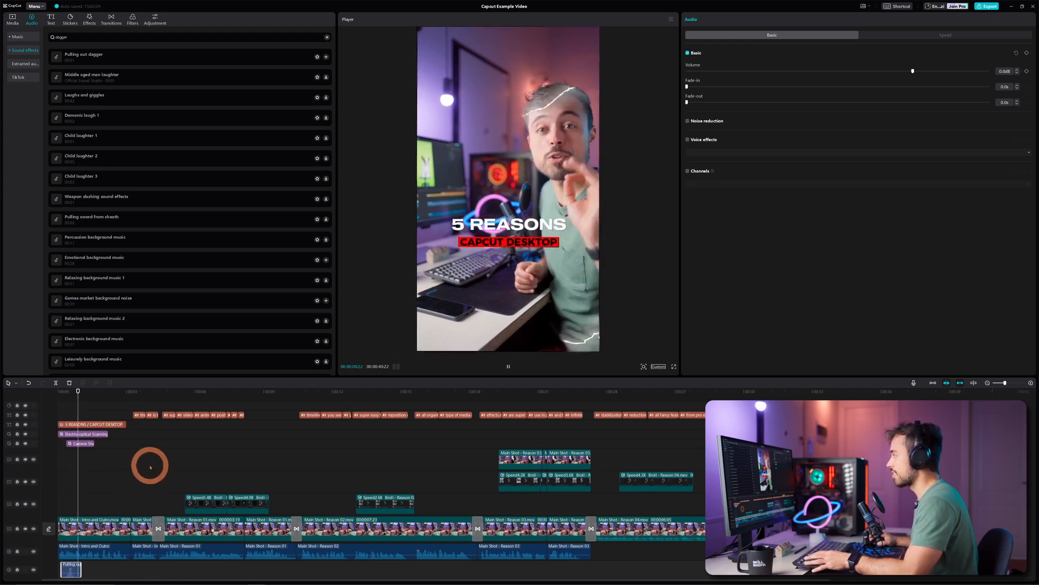
{"action": "key", "text": "space"}
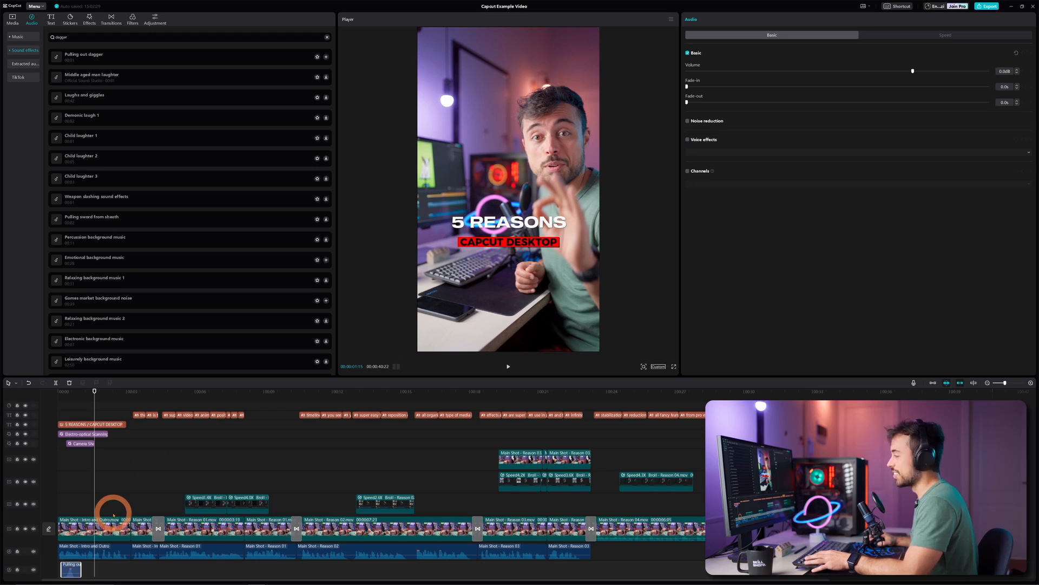
{"action": "left_click_drag", "start_coordinate": [75, 566], "coordinate": [77, 571]}
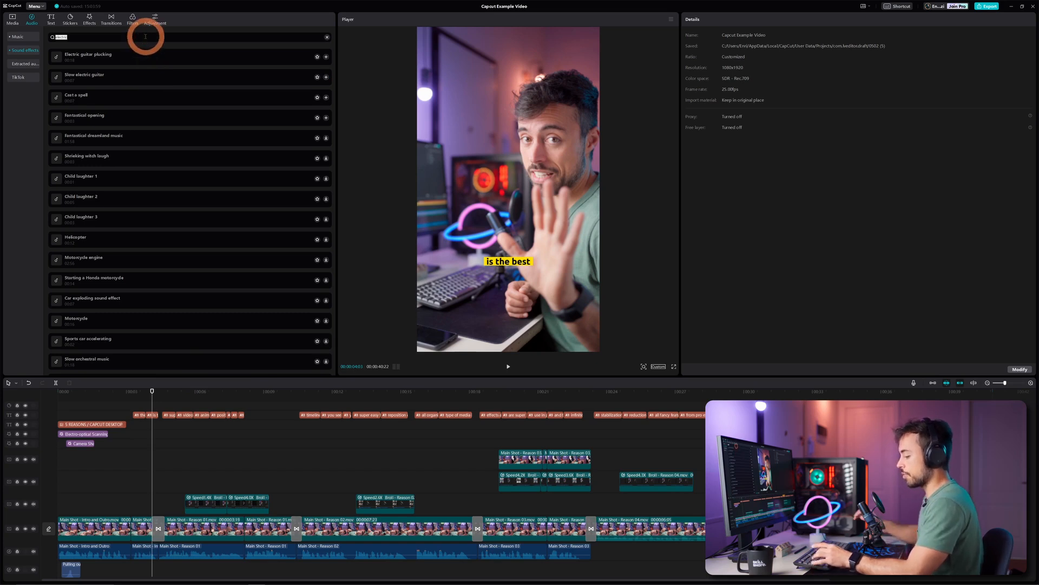
Search for "woosh" sound effects, preview several, then mark "Woosh" as a favorite and add it at the first transition.
{"action": "key", "text": "Return"}
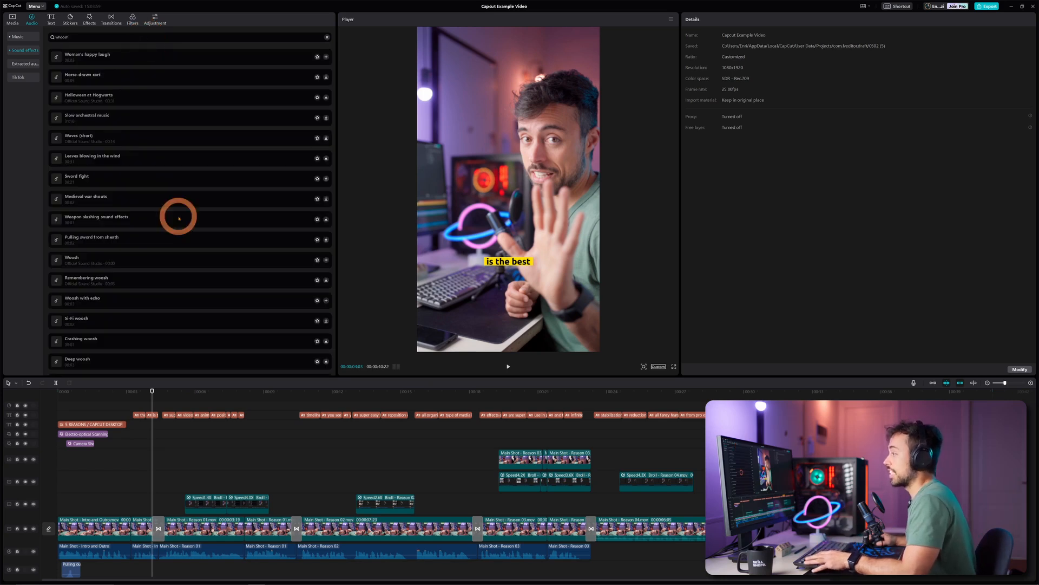
{"action": "left_click", "coordinate": [155, 257]}
{"action": "left_click", "coordinate": [147, 302]}
{"action": "left_click", "coordinate": [152, 315]}
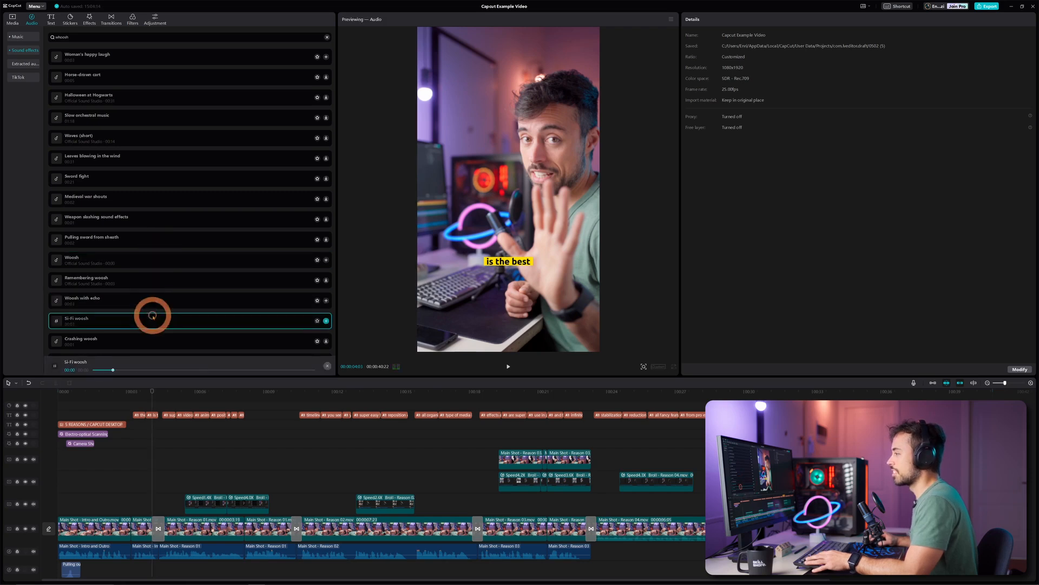
{"action": "scroll", "coordinate": [154, 316], "scroll_direction": "down", "scroll_amount": 2}
{"action": "scroll", "coordinate": [155, 315], "scroll_direction": "up", "scroll_amount": 2}
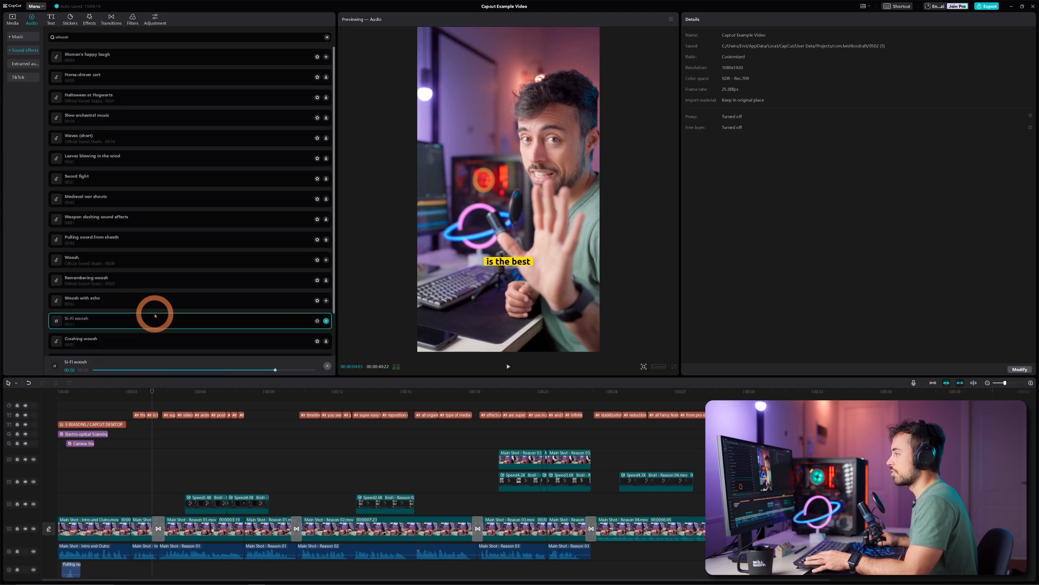
{"action": "left_click", "coordinate": [146, 259]}
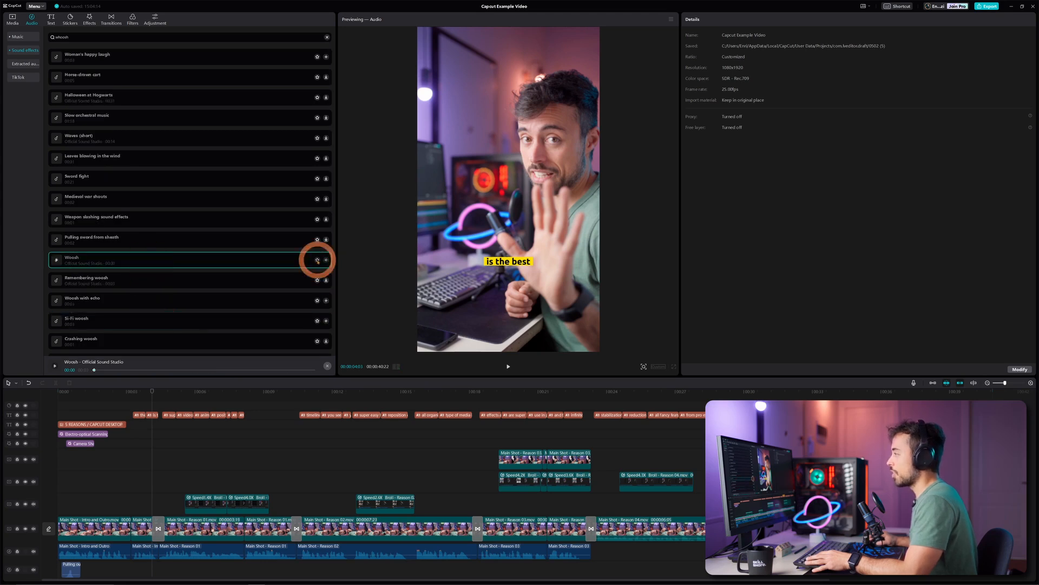
{"action": "left_click", "coordinate": [326, 260]}
{"action": "left_click", "coordinate": [291, 391]}
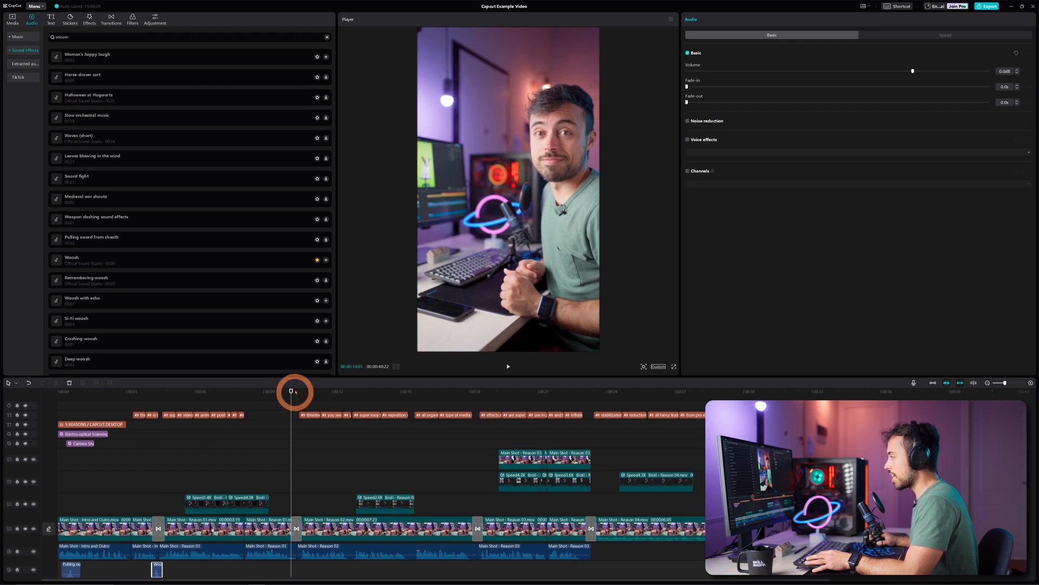
Add the favorited "Woosh" sound effect at each of the remaining transitions and play back the section around the first transition.
{"action": "left_click", "coordinate": [326, 260]}
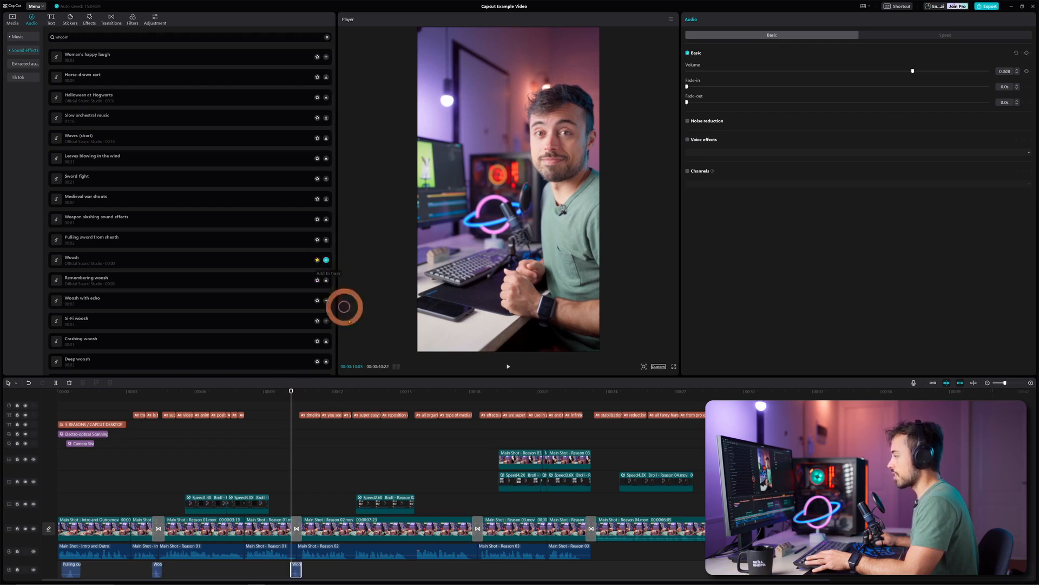
{"action": "left_click", "coordinate": [474, 412]}
{"action": "left_click", "coordinate": [473, 393]}
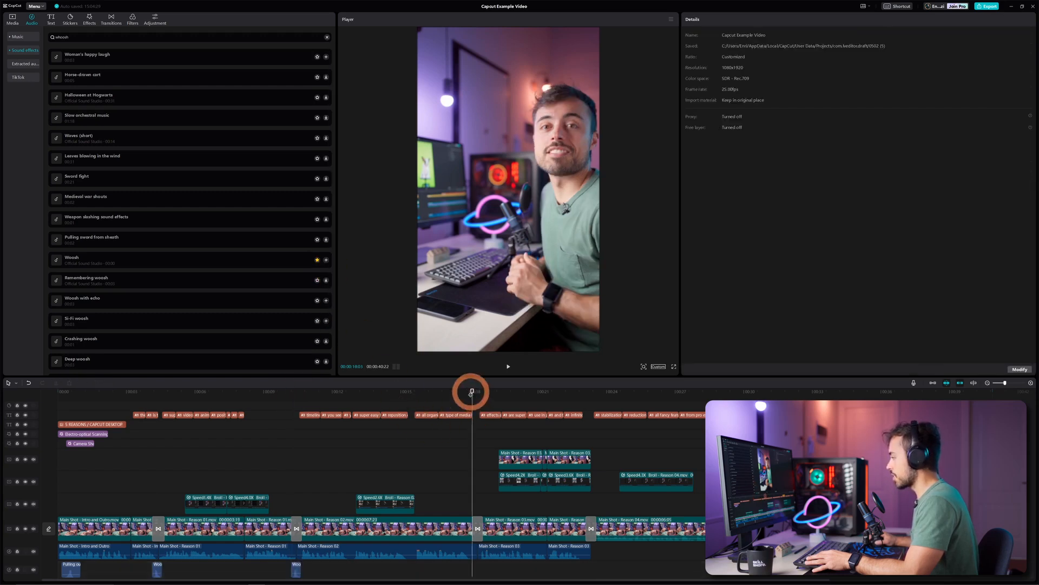
{"action": "left_click", "coordinate": [326, 259]}
{"action": "scroll", "coordinate": [545, 453], "scroll_direction": "right", "scroll_amount": 5}
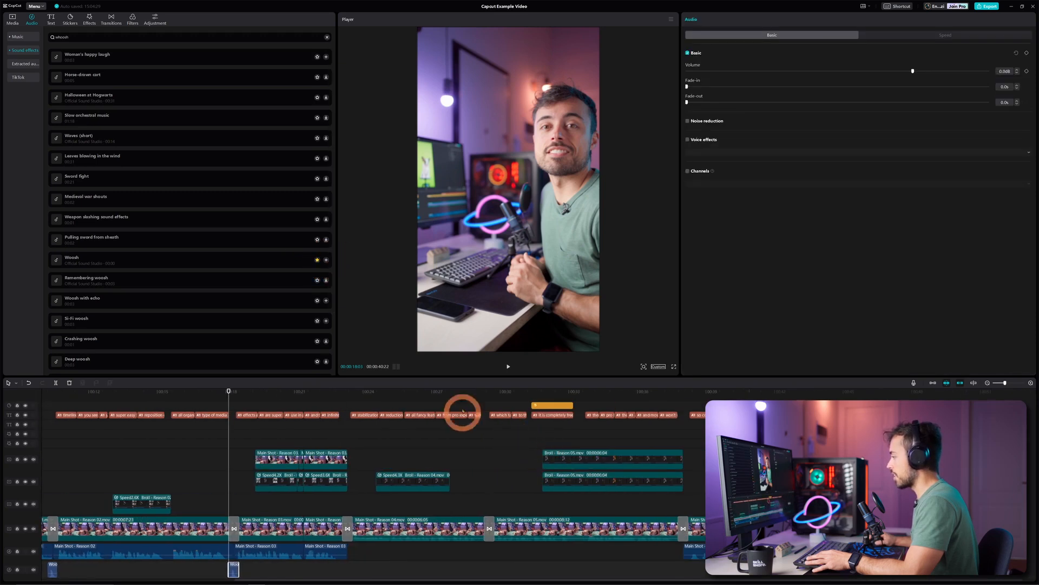
{"action": "left_click", "coordinate": [338, 392]}
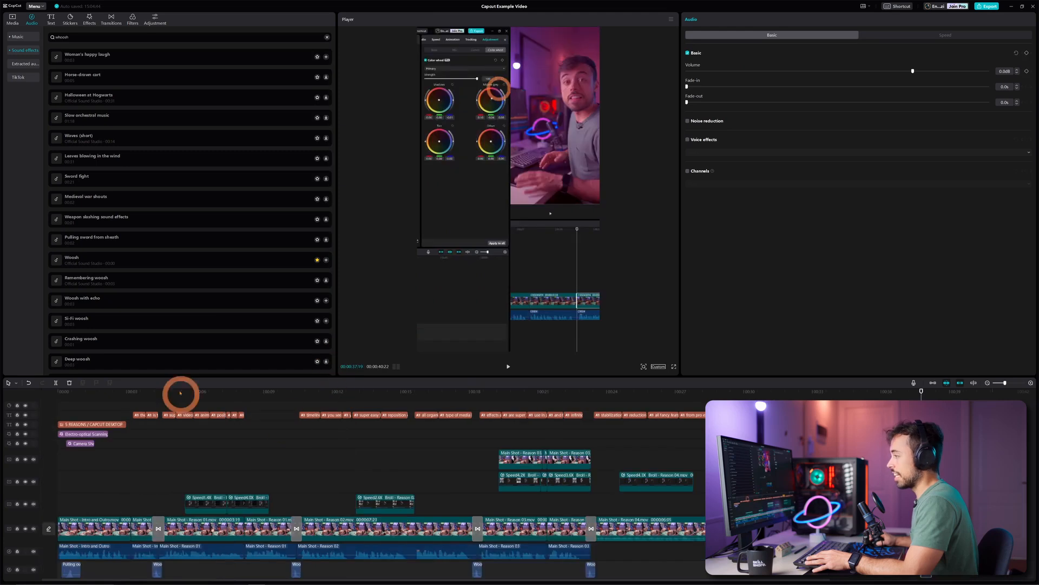
{"action": "left_click", "coordinate": [130, 392]}
{"action": "key", "text": "space"}
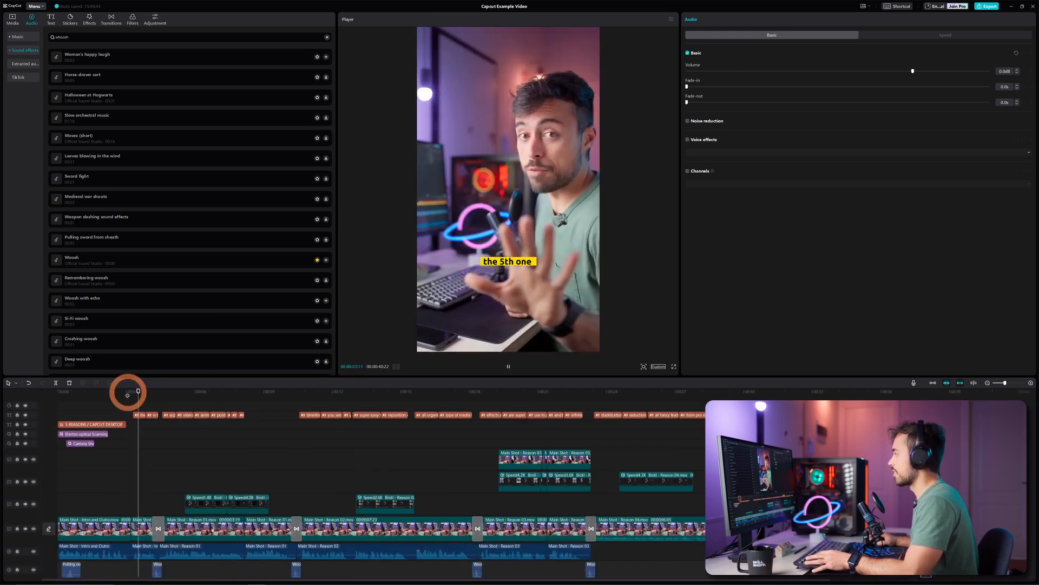
{"action": "key", "text": "space"}
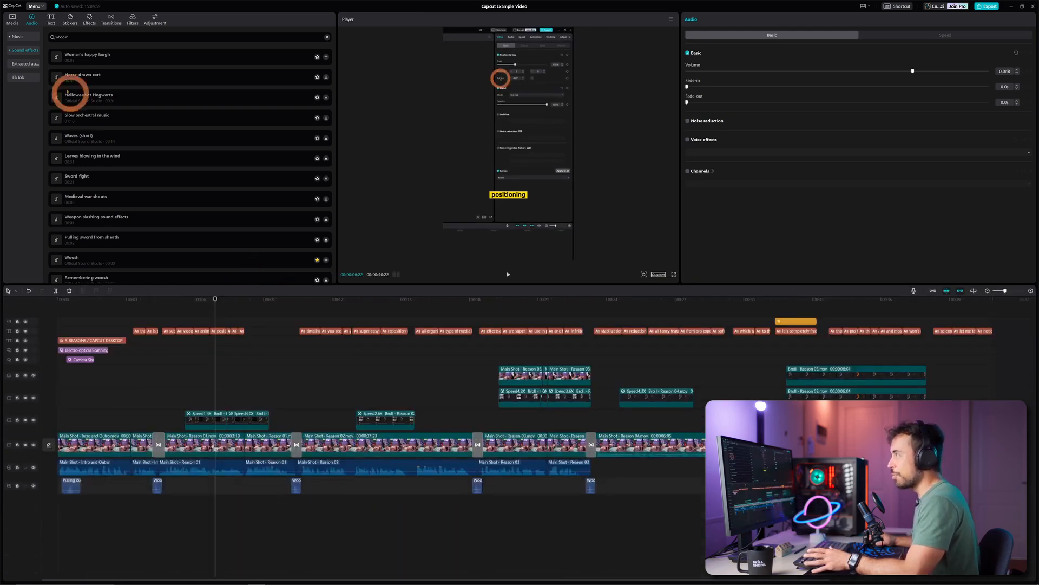
Browse the music library, preview a Vlog track, and add the Pop track "Funk it up" at the very start of the timeline.
{"action": "left_click", "coordinate": [18, 37]}
{"action": "left_click", "coordinate": [24, 50]}
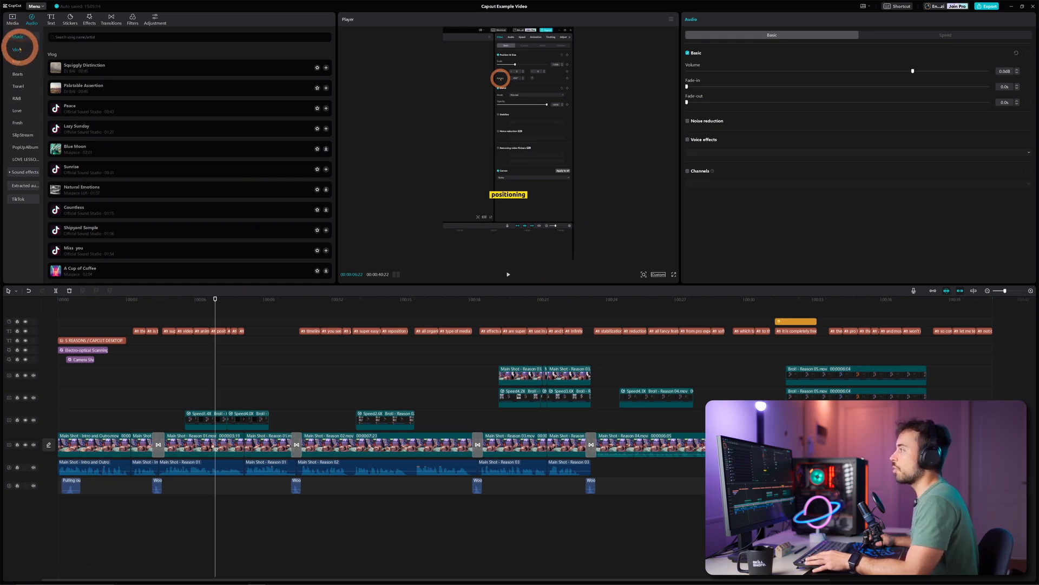
{"action": "left_click", "coordinate": [223, 169]}
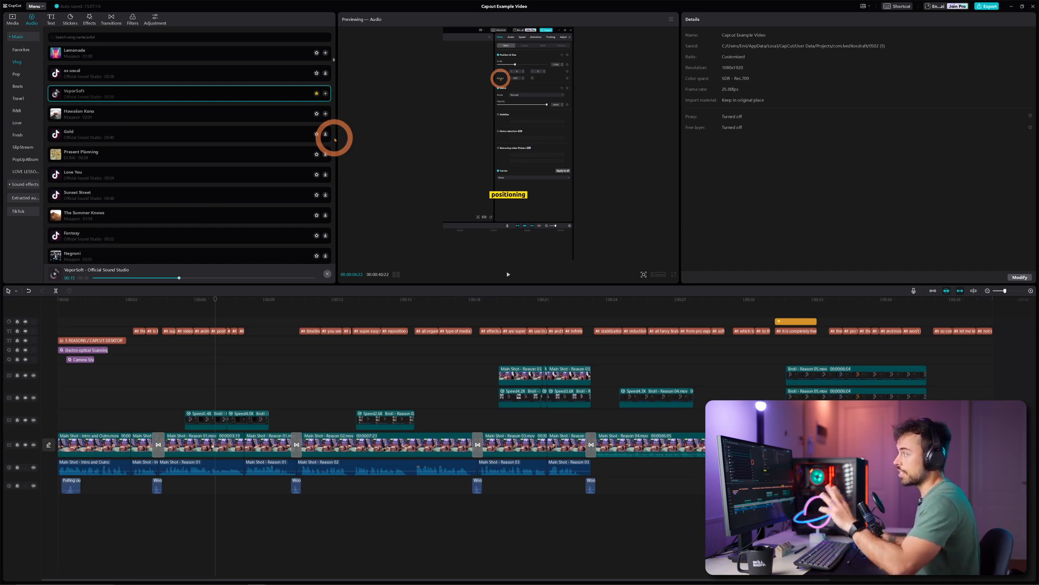
{"action": "scroll", "coordinate": [260, 155], "scroll_direction": "up", "scroll_amount": 6}
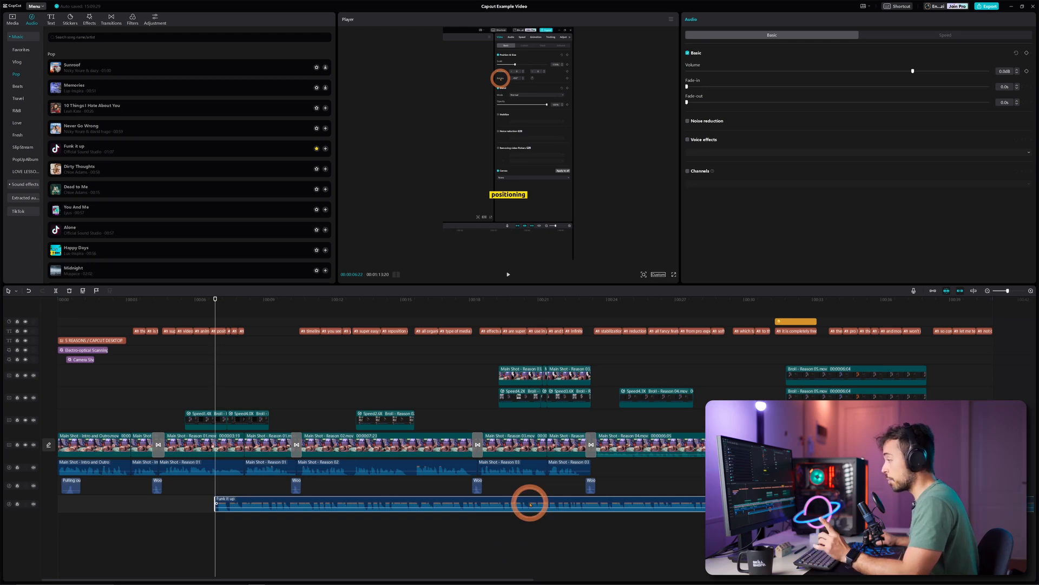
{"action": "left_click_drag", "start_coordinate": [530, 504], "coordinate": [357, 506]}
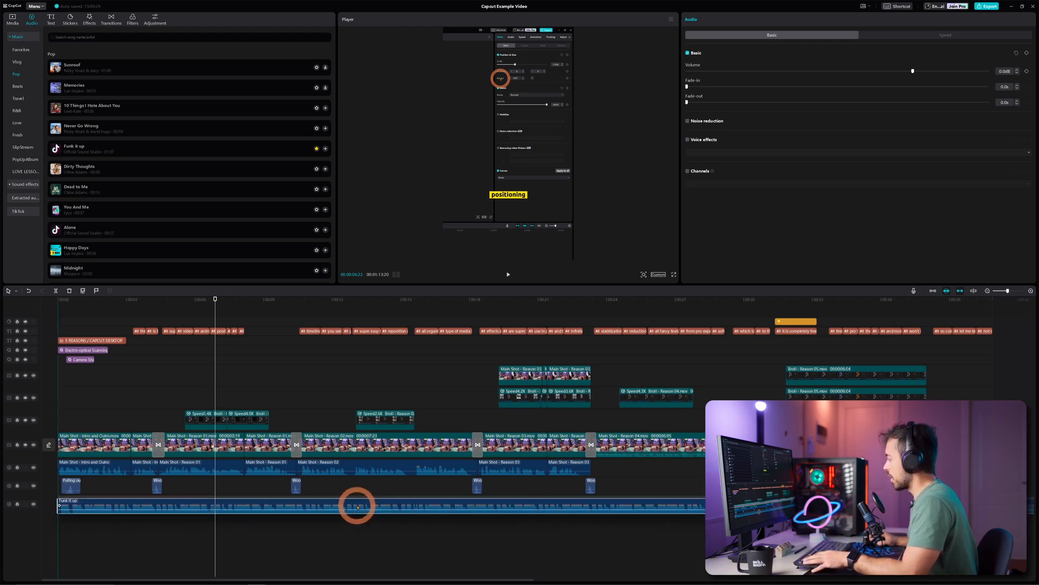
Split the "Funk it up" music at the end of the video and delete the excess part.
{"action": "scroll", "coordinate": [466, 525], "scroll_direction": "right", "scroll_amount": 10}
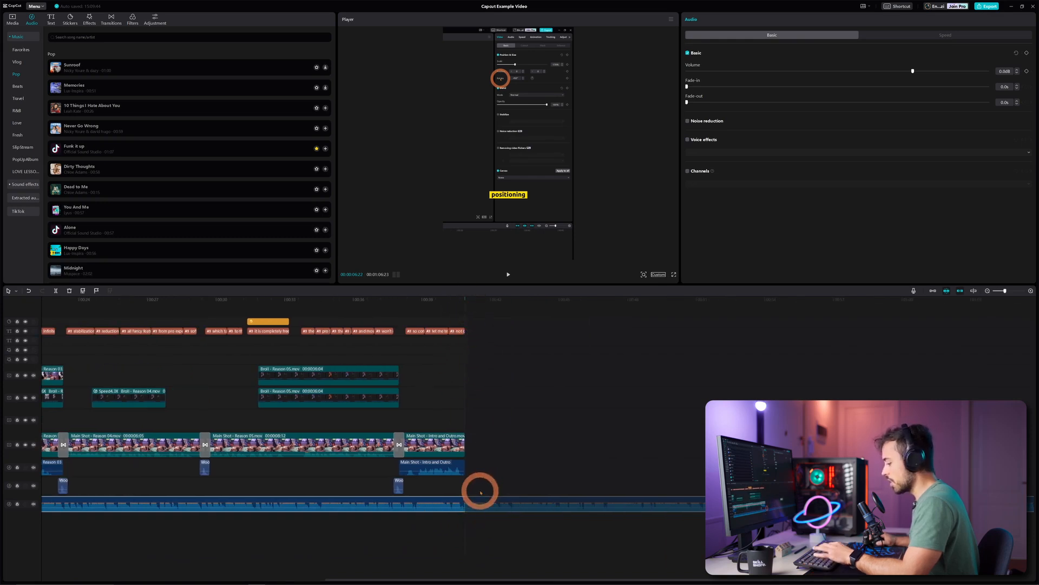
{"action": "left_click", "coordinate": [466, 504]}
{"action": "key", "text": "a"}
{"action": "key", "text": "Delete"}
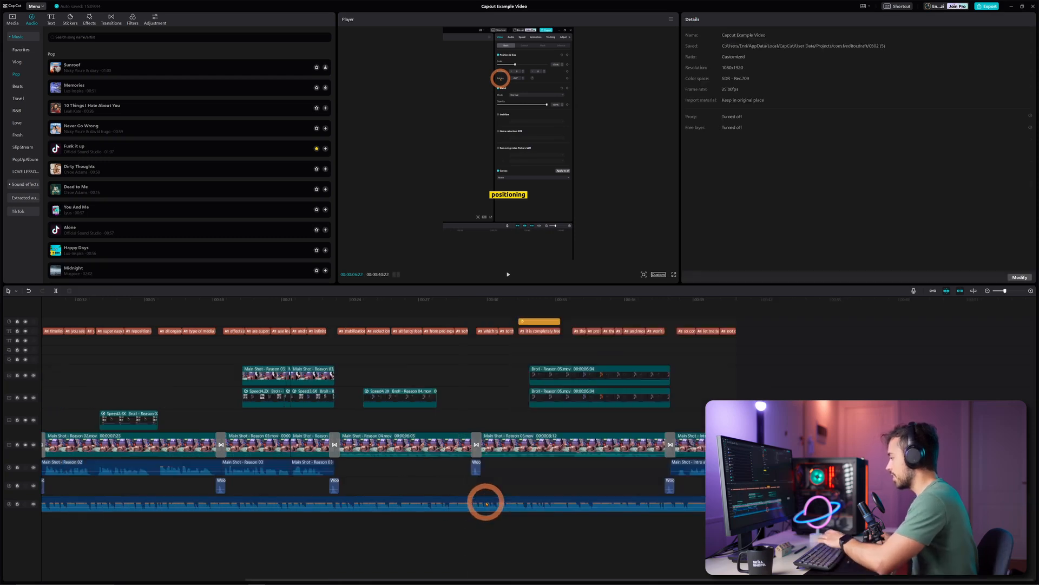
Play back the video from the start and lower the "Funk it up" music volume to -21.8 dB to sit under the voice.
{"action": "left_click_drag", "start_coordinate": [60, 302], "coordinate": [12, 300]}
{"action": "key", "text": "space"}
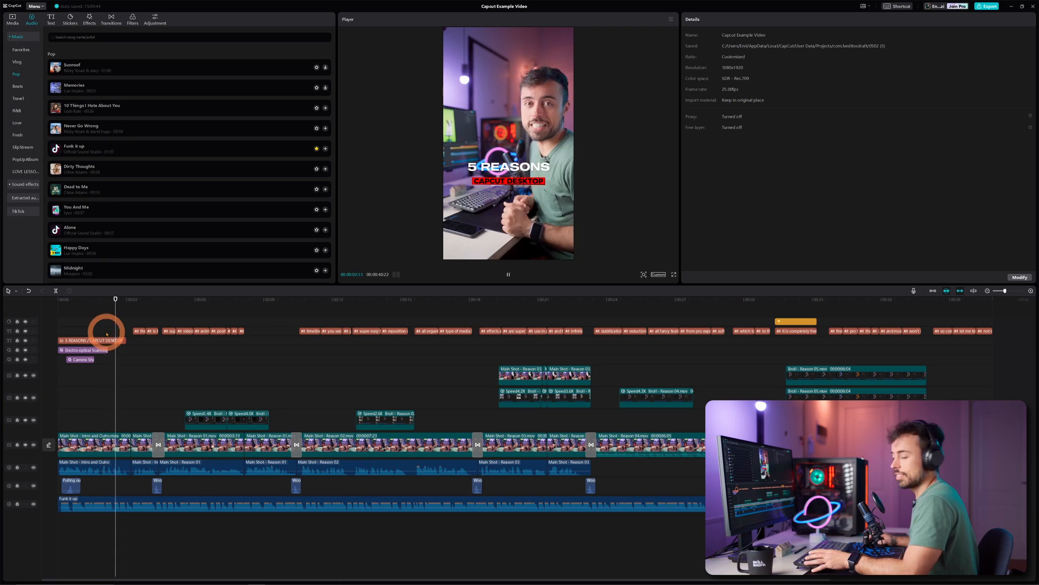
{"action": "left_click", "coordinate": [184, 540]}
{"action": "left_click", "coordinate": [200, 506]}
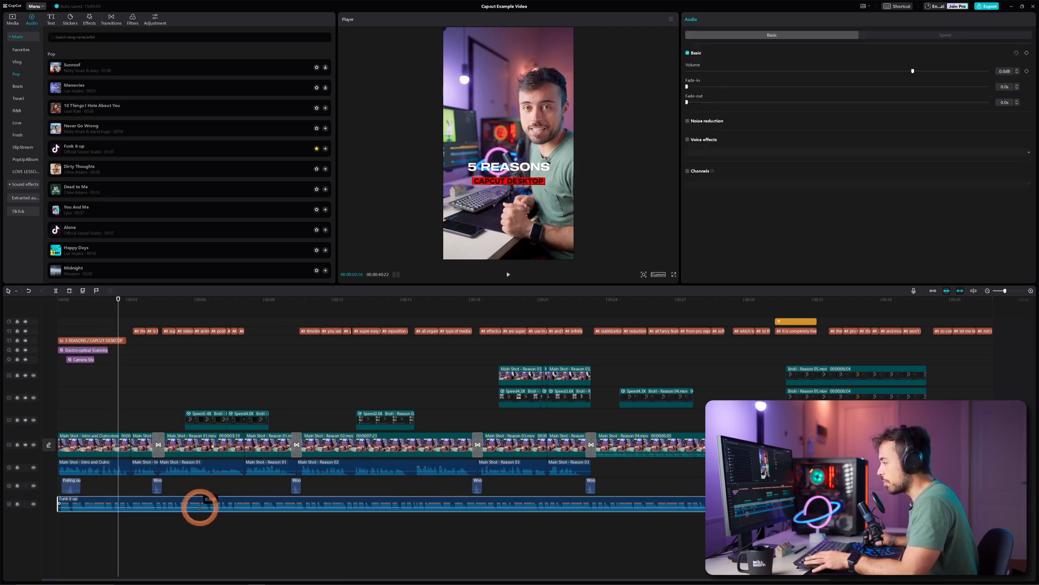
{"action": "left_click_drag", "start_coordinate": [199, 506], "coordinate": [199, 510]}
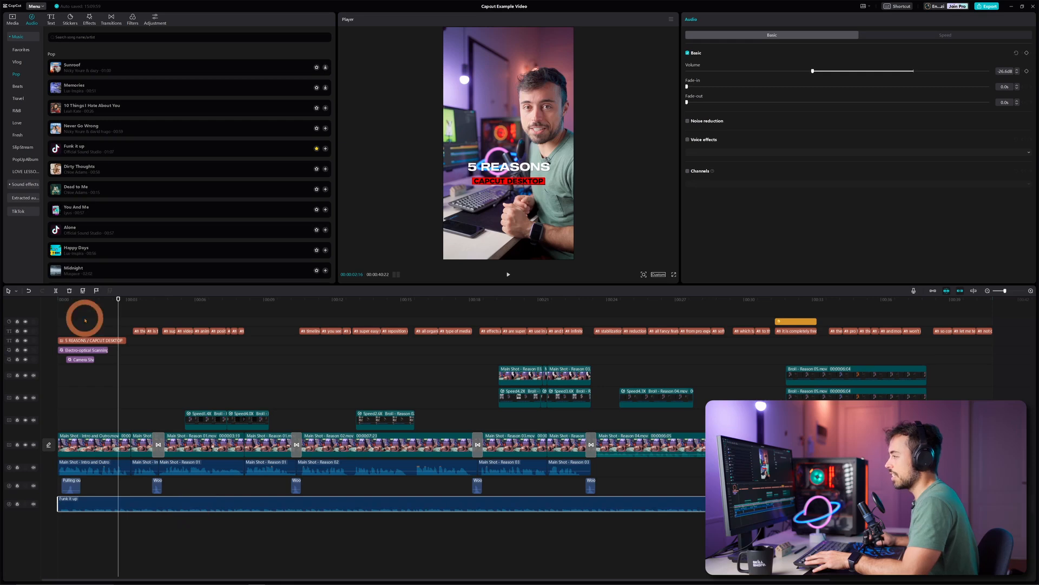
{"action": "left_click_drag", "start_coordinate": [77, 298], "coordinate": [42, 297]}
{"action": "key", "text": "space"}
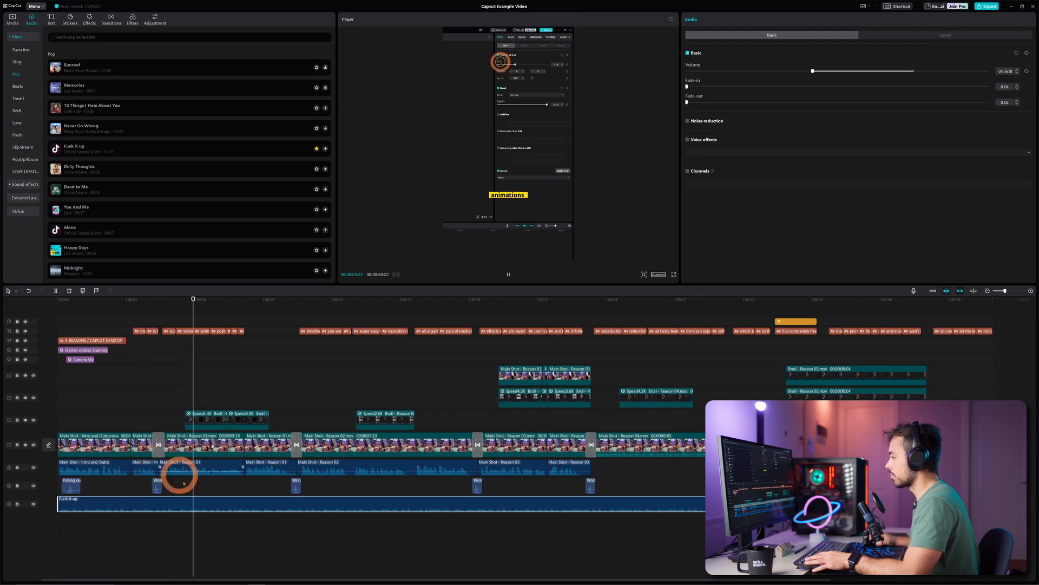
{"action": "key", "text": "space"}
{"action": "left_click_drag", "start_coordinate": [812, 71], "coordinate": [827, 71]}
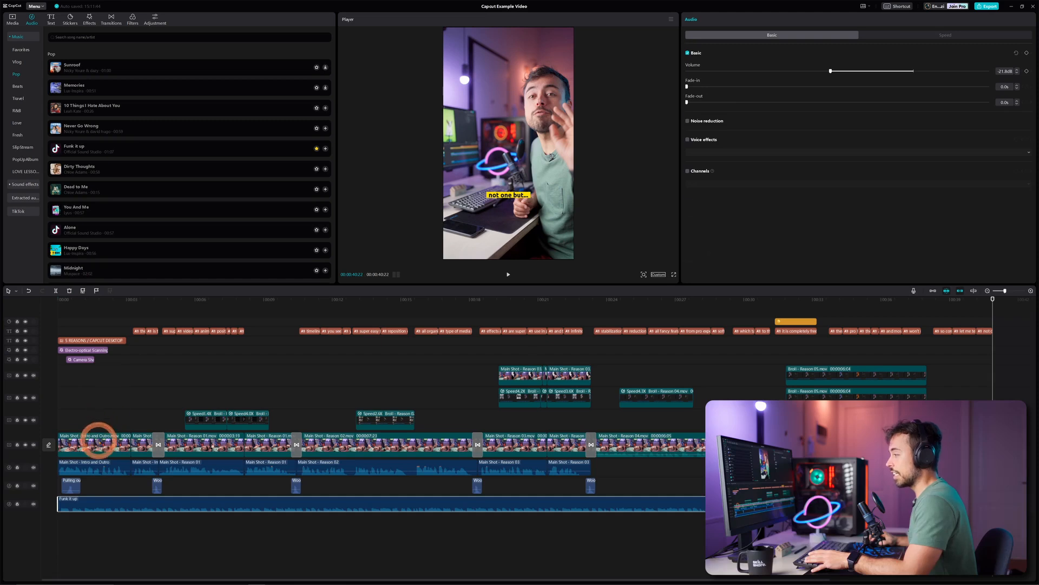
Add a custom adjustment layer above all tracks and stretch it from the start to the end of the video.
{"action": "left_click", "coordinate": [98, 441]}
{"action": "left_click", "coordinate": [816, 19]}
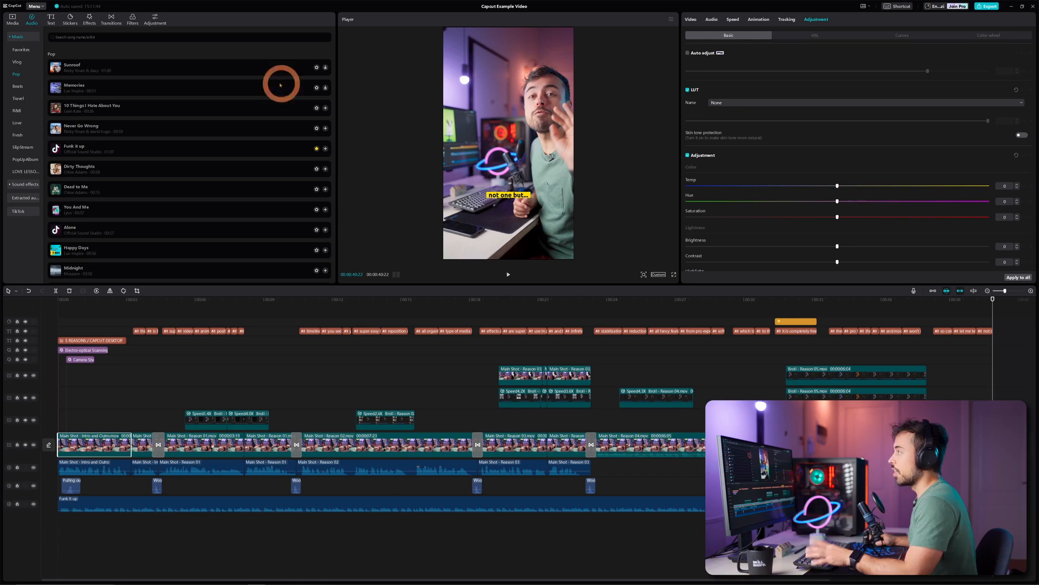
{"action": "left_click", "coordinate": [155, 21]}
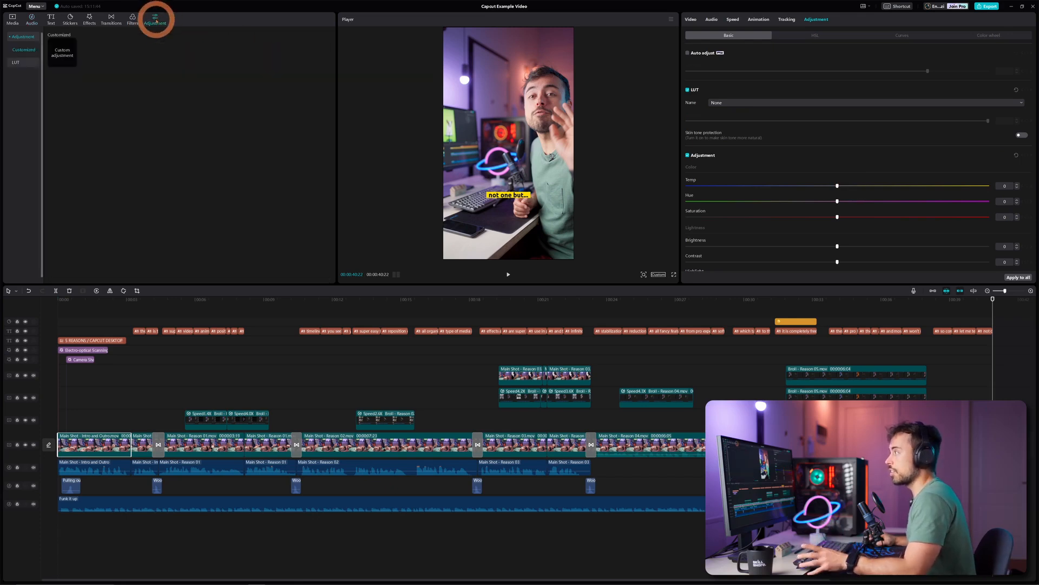
{"action": "left_click", "coordinate": [73, 63]}
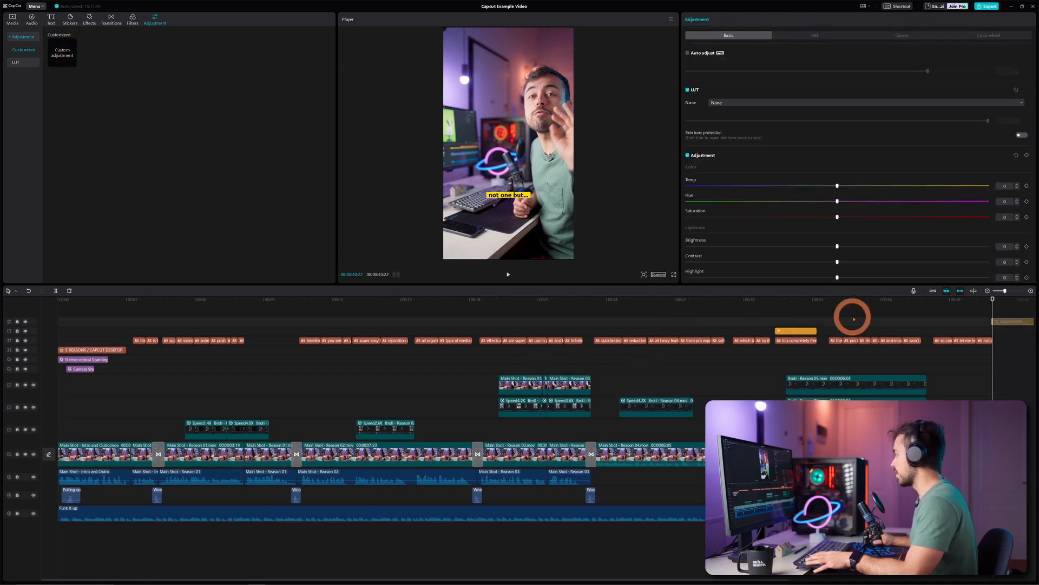
{"action": "left_click_drag", "start_coordinate": [1013, 321], "coordinate": [41, 320]}
{"action": "left_click_drag", "start_coordinate": [127, 321], "coordinate": [993, 332]}
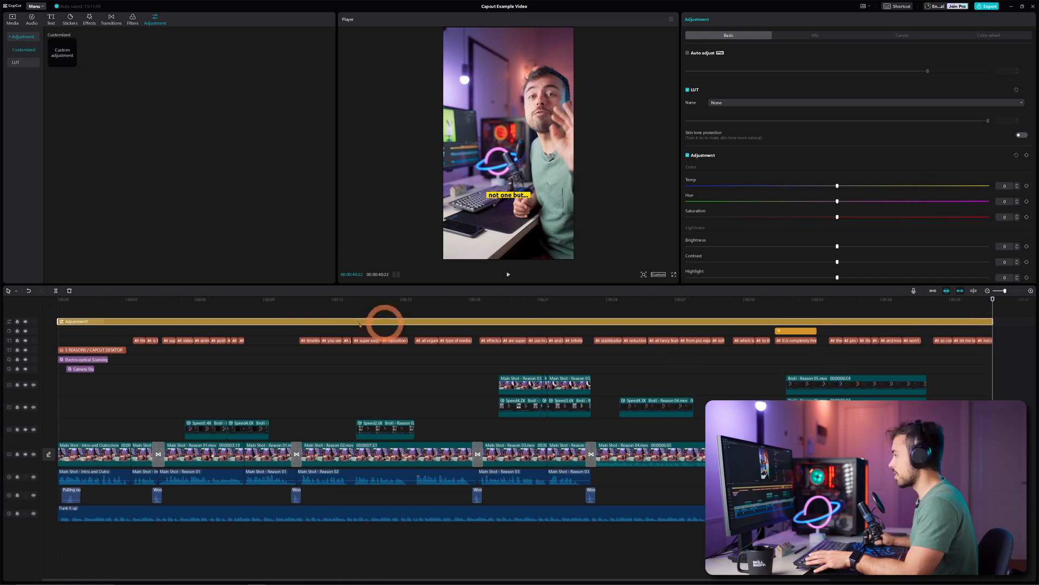
Set the adjustment layer's contrast to 6, highlight to -14, shadow to 6 and vignette to 3 while viewing an intro frame.
{"action": "left_click_drag", "start_coordinate": [90, 299], "coordinate": [141, 308]}
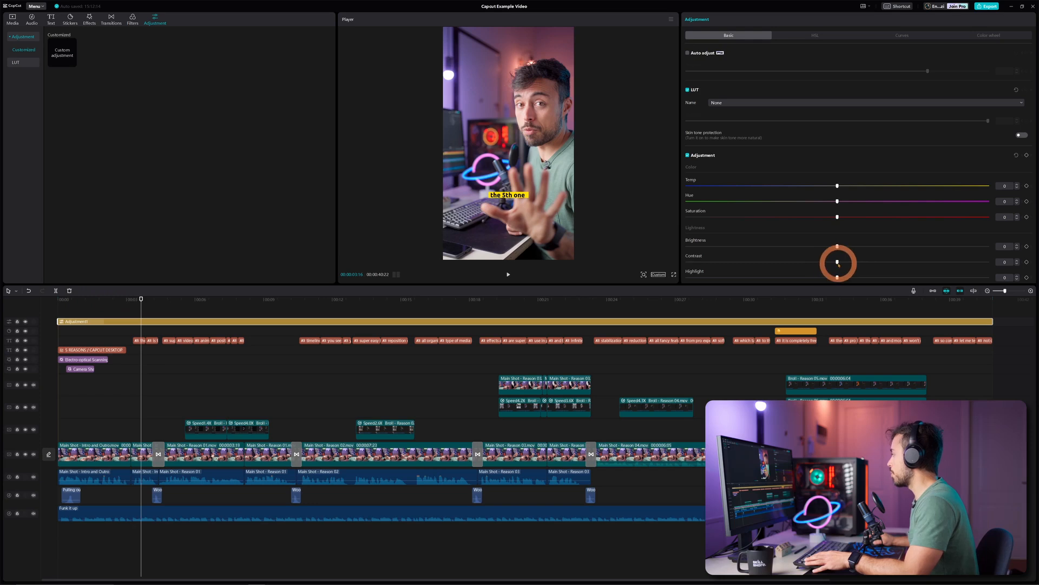
{"action": "left_click_drag", "start_coordinate": [838, 261], "coordinate": [795, 277]}
{"action": "scroll", "coordinate": [794, 247], "scroll_direction": "down", "scroll_amount": 2}
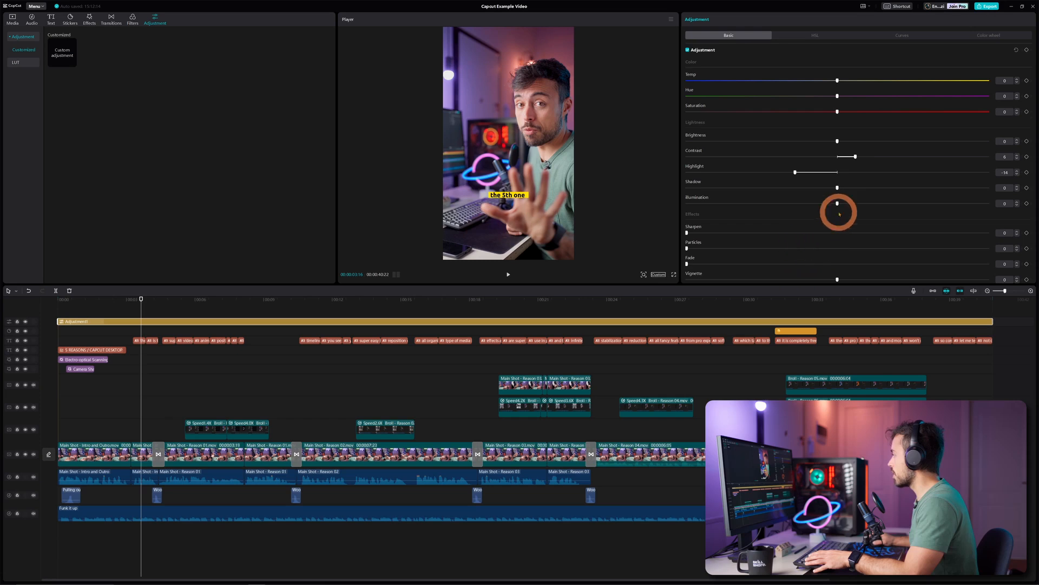
{"action": "left_click_drag", "start_coordinate": [837, 187], "coordinate": [846, 187]}
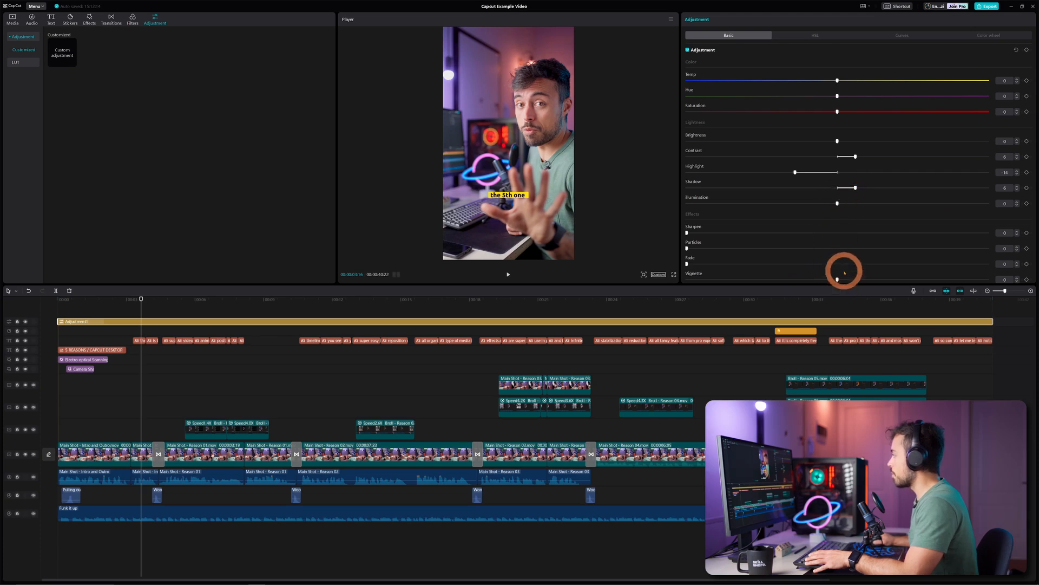
{"action": "mouse_move", "coordinate": [823, 280]}
{"action": "left_mouse_down"}
{"action": "mouse_move", "coordinate": [785, 279]}
{"action": "mouse_move", "coordinate": [856, 279]}
{"action": "mouse_move", "coordinate": [839, 276]}
{"action": "left_mouse_up"}
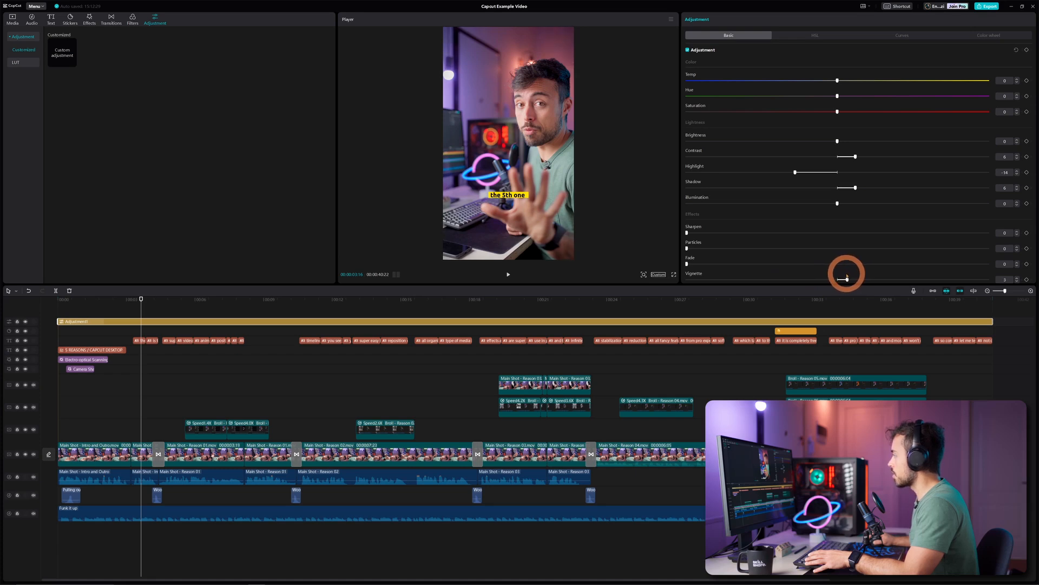
Hide and unhide the adjustment track to compare the picture with and without the color correction.
{"action": "scroll", "coordinate": [827, 224], "scroll_direction": "up", "scroll_amount": 4}
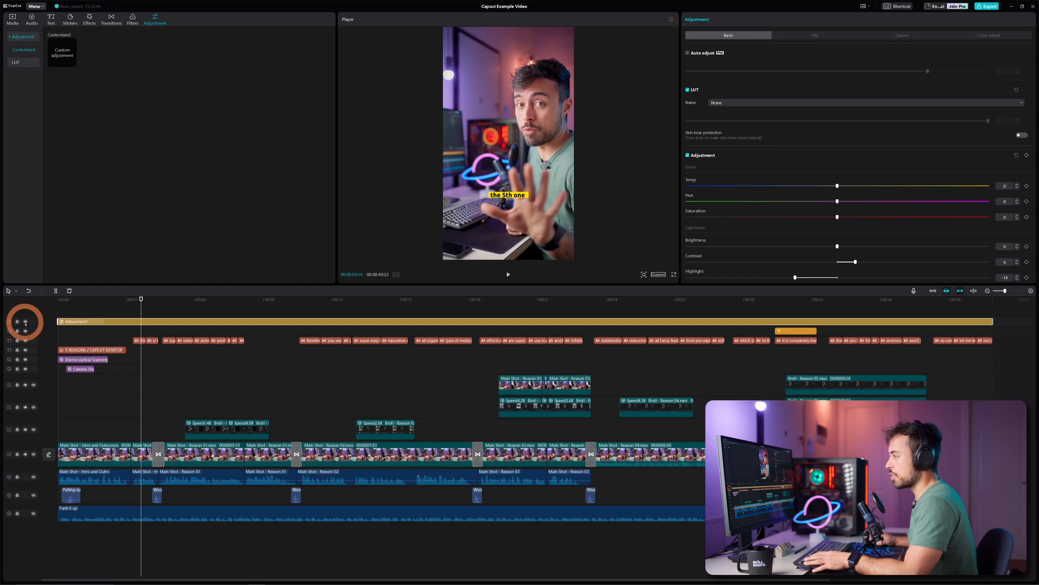
{"action": "left_click", "coordinate": [25, 322]}
{"action": "left_click", "coordinate": [25, 323]}
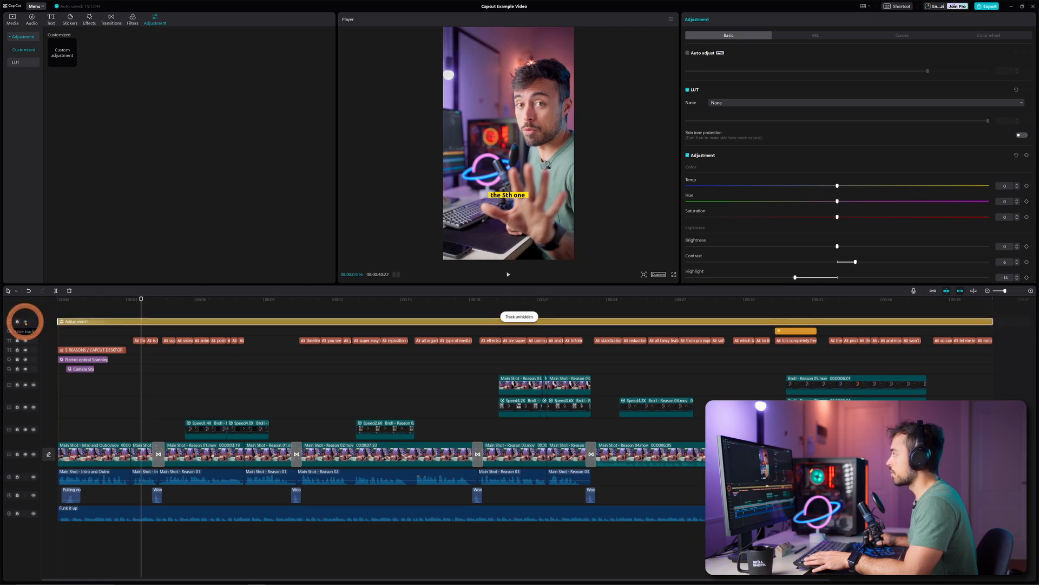